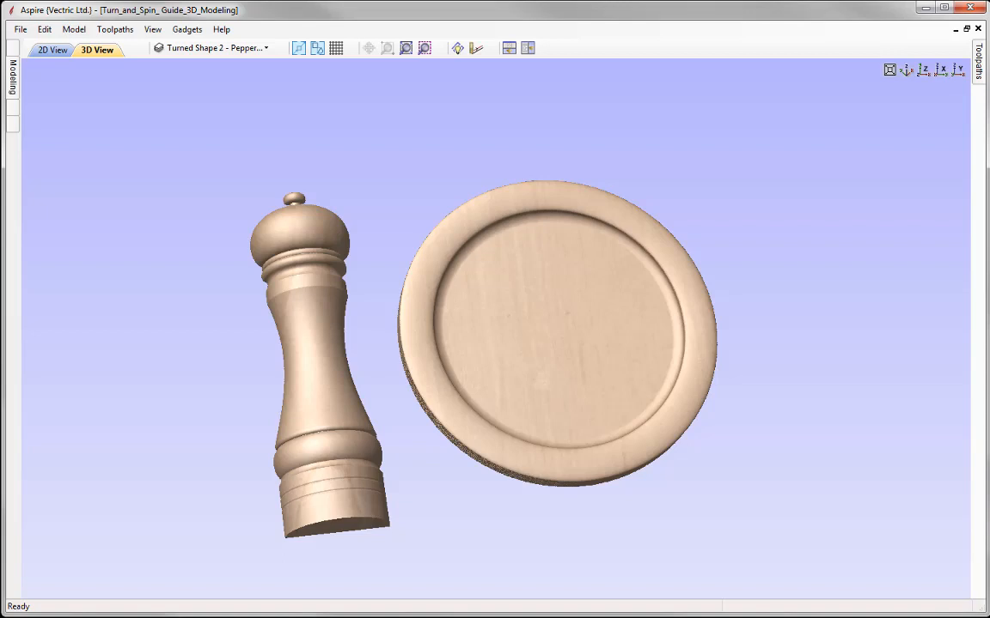
Close the current project and open the file Turn_and_Spin_ Guide_3D_Modeling.crv3d
click(20, 29)
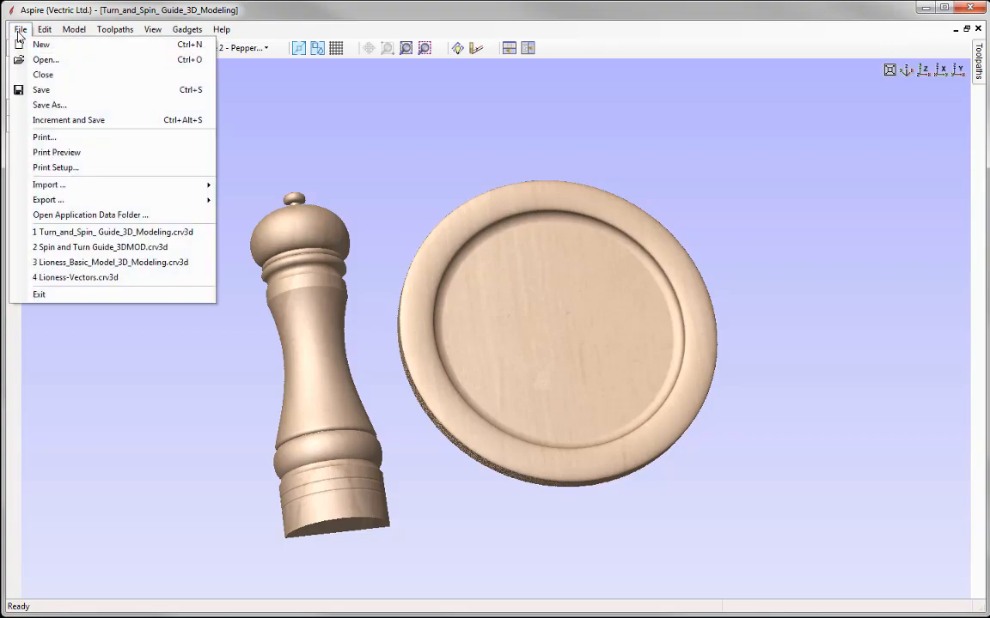
click(43, 75)
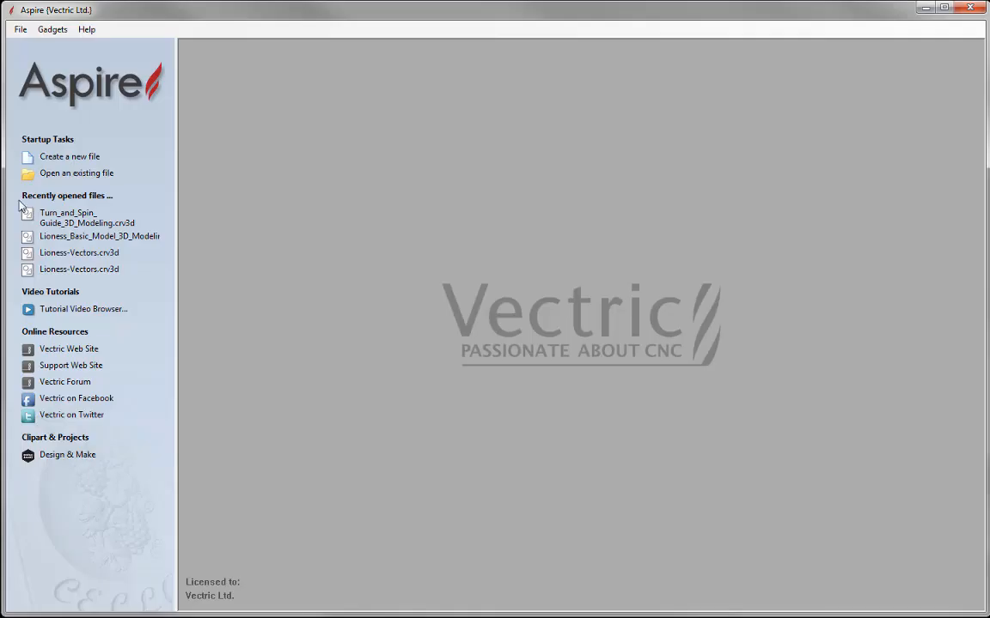
click(76, 173)
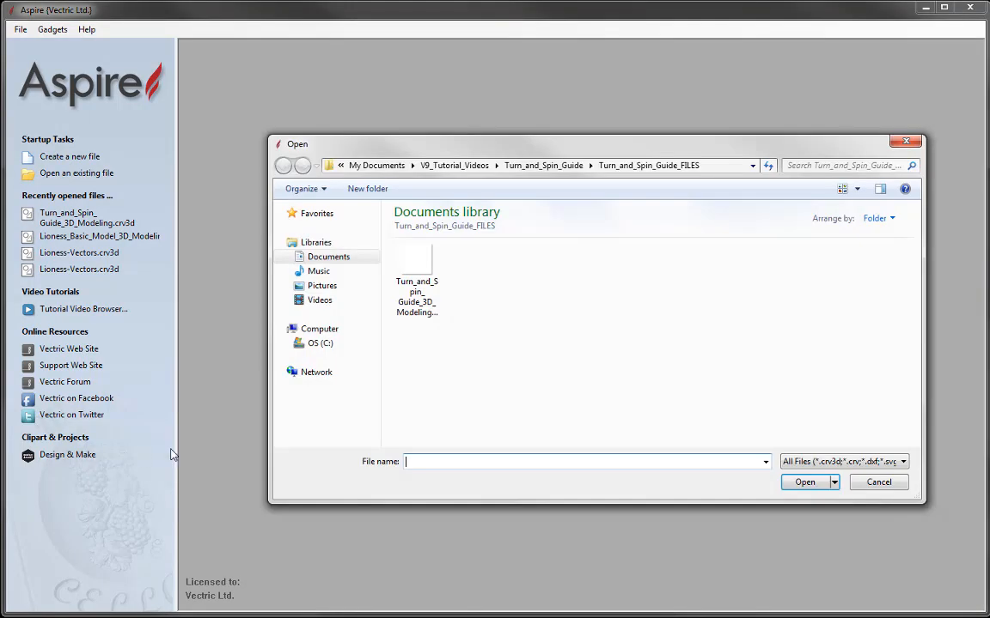
click(432, 283)
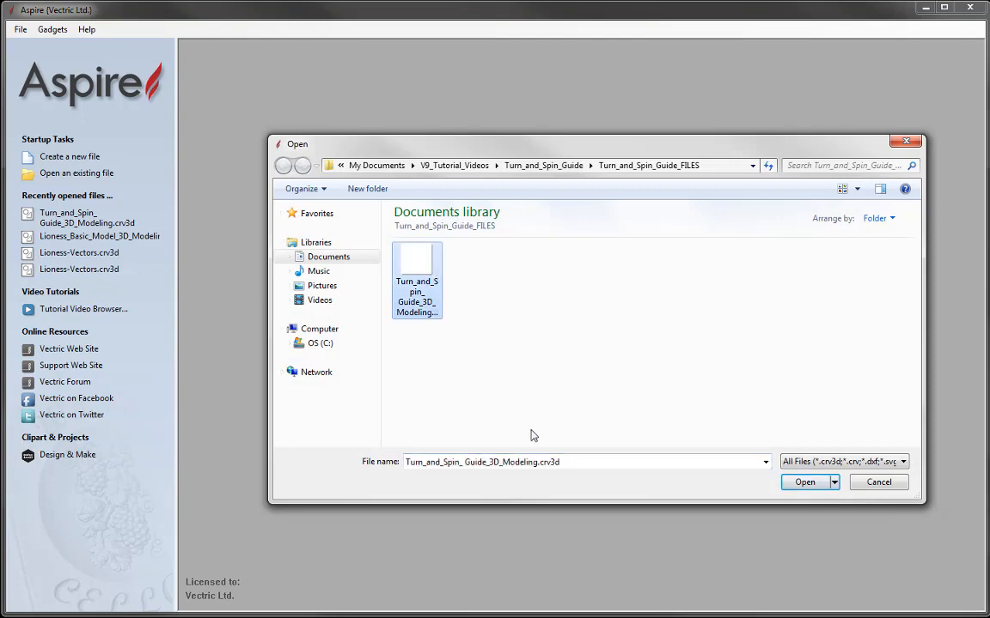
click(803, 485)
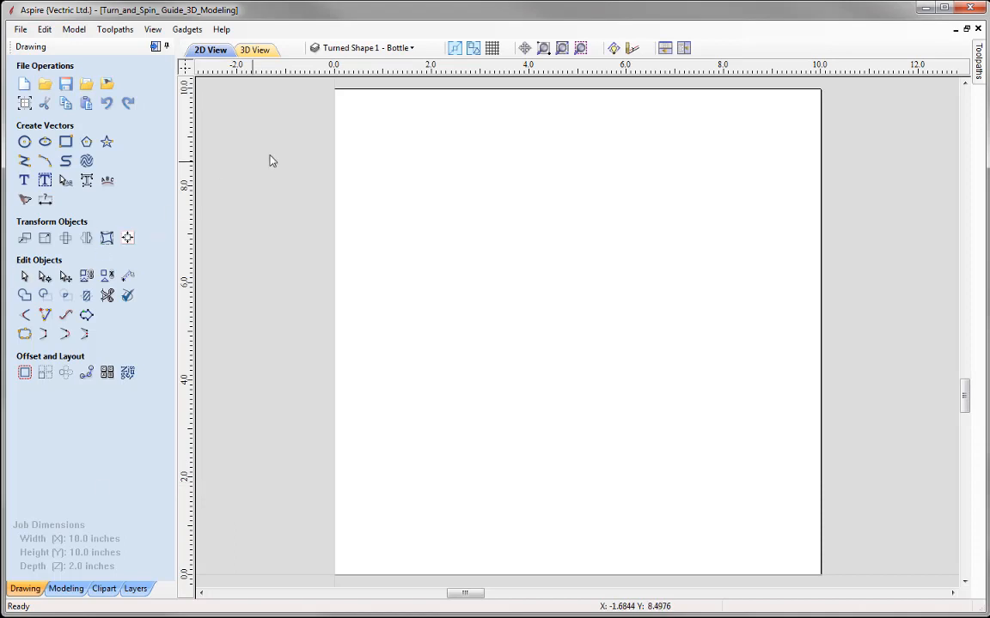
Make the Turned Shape 1 - Bottle layer visible and tile the 2D and 3D views side by side
click(409, 50)
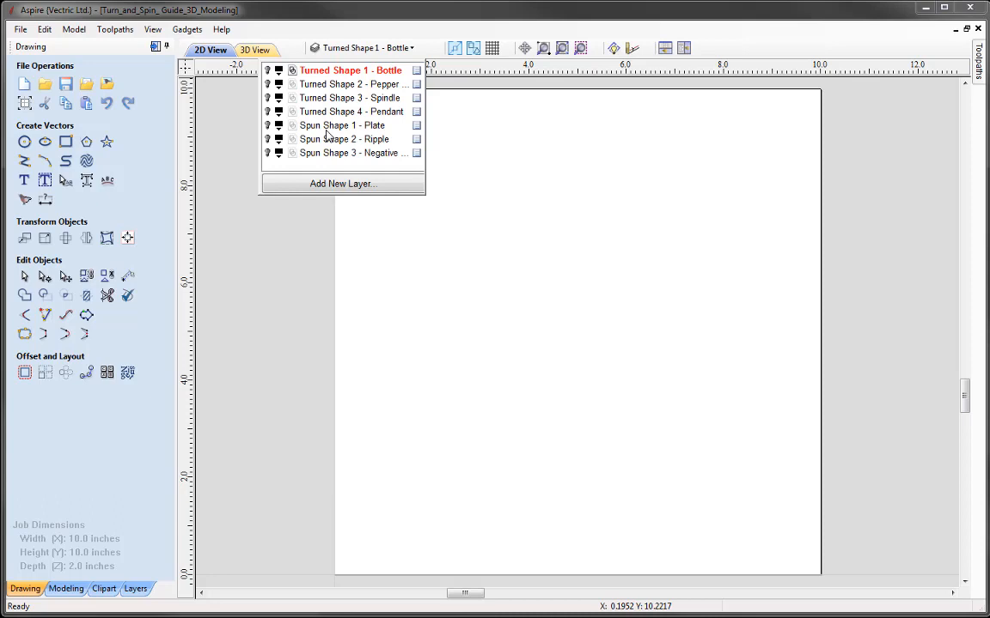
click(267, 70)
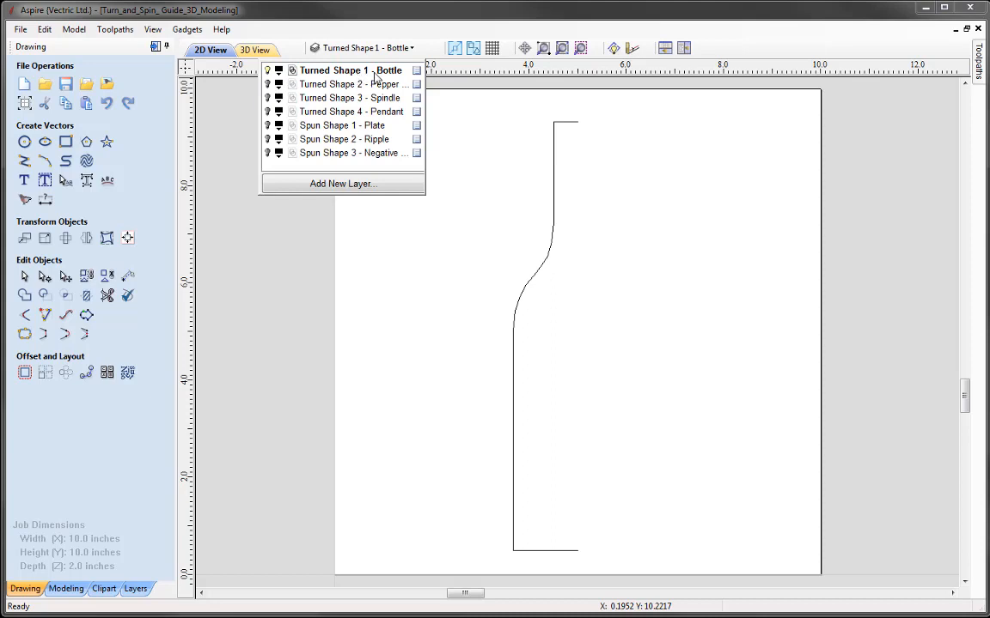
click(418, 305)
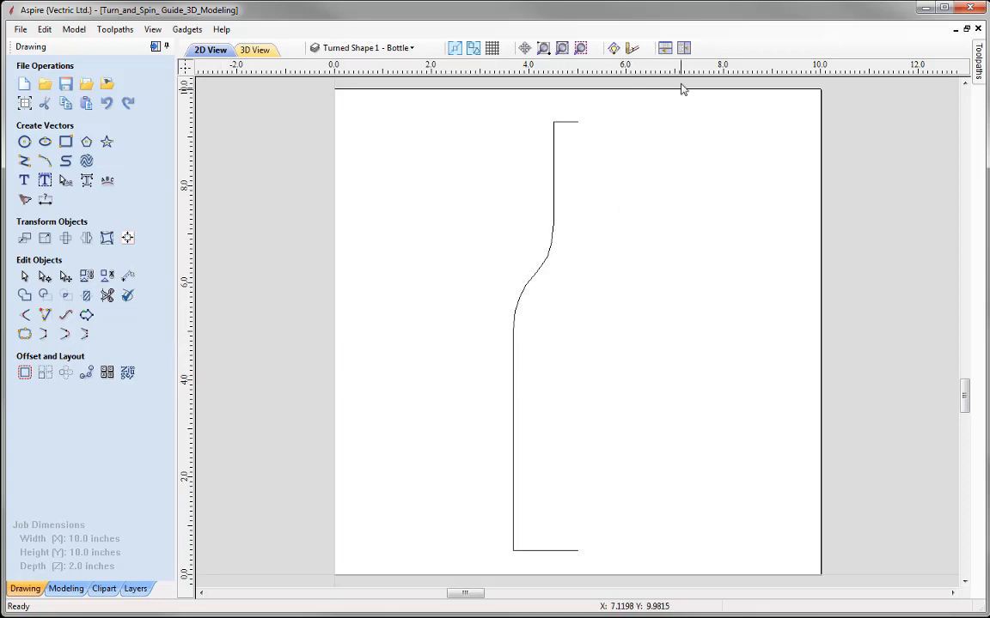
click(684, 49)
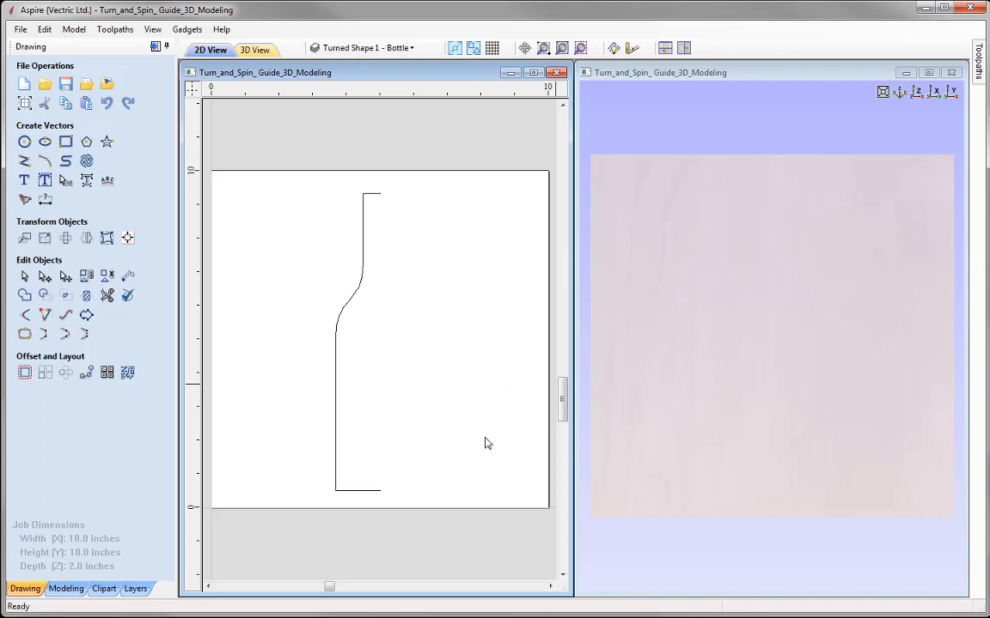
Turn the bottle profile around the line from its start point to its end point as an additive component named Bottle
click(64, 588)
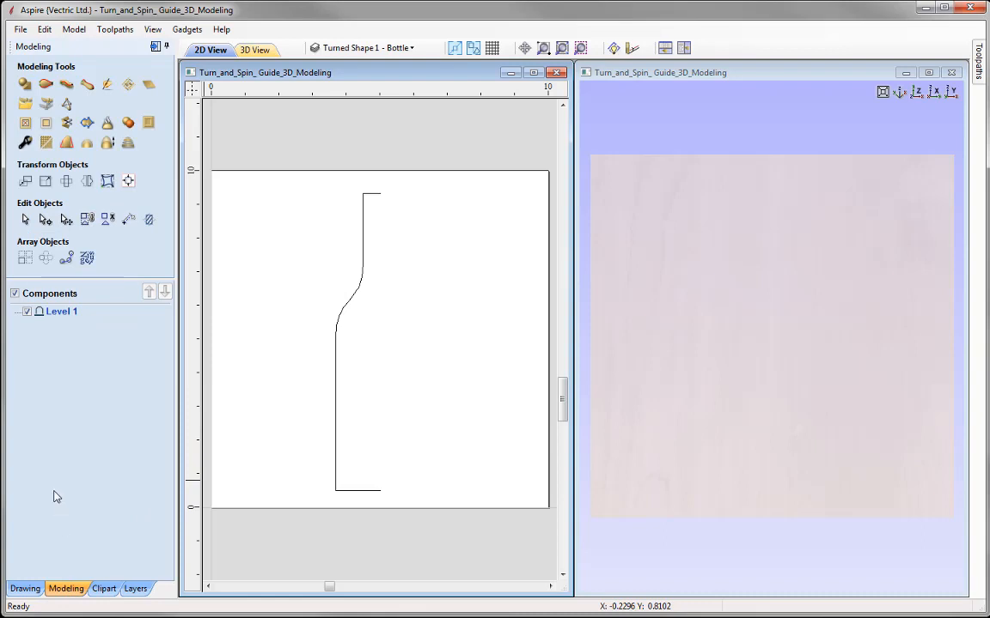
click(87, 85)
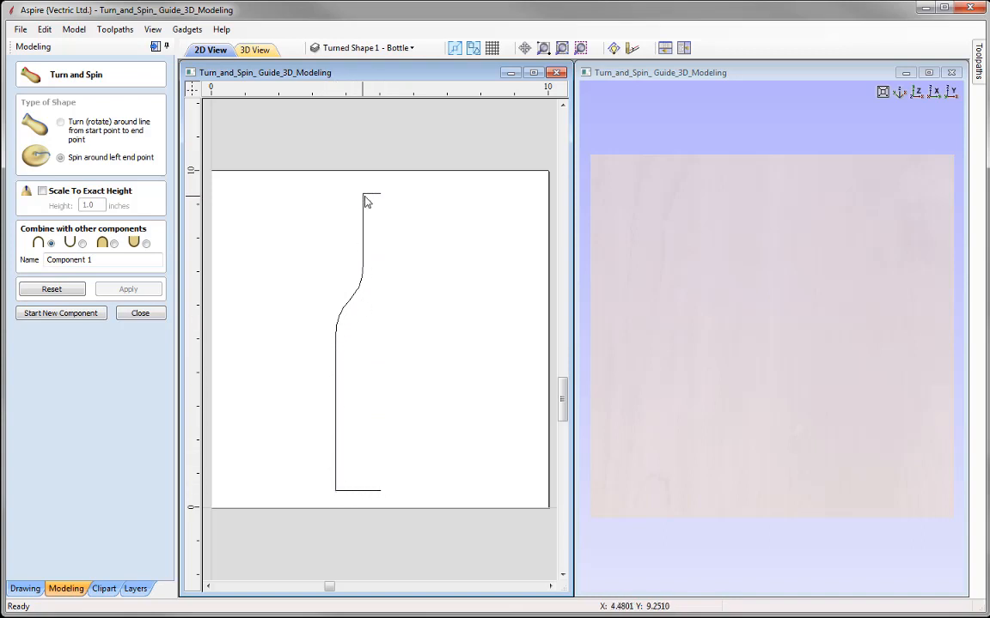
click(335, 403)
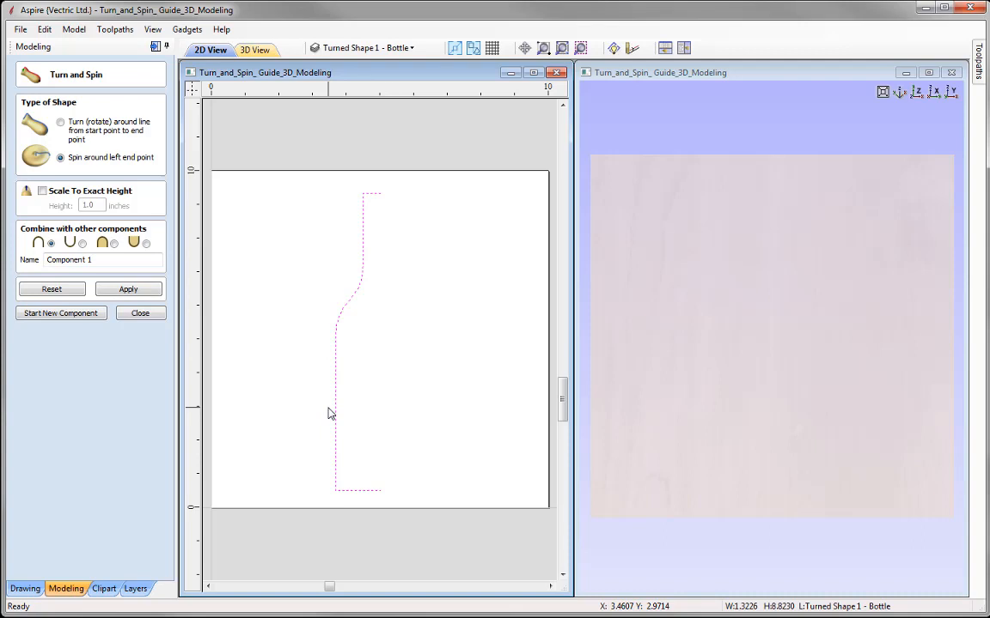
key(n)
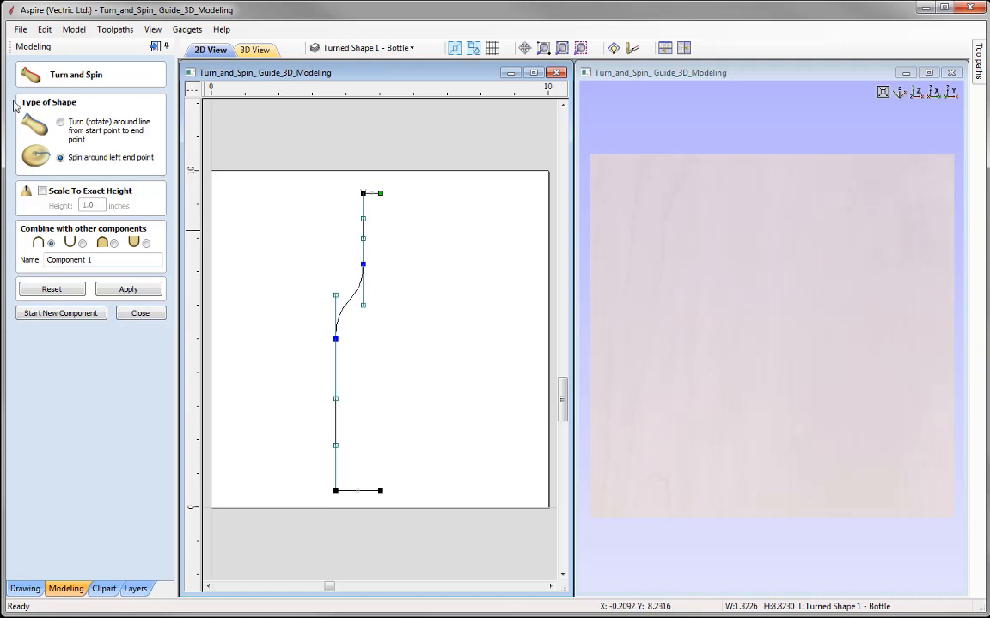
click(60, 122)
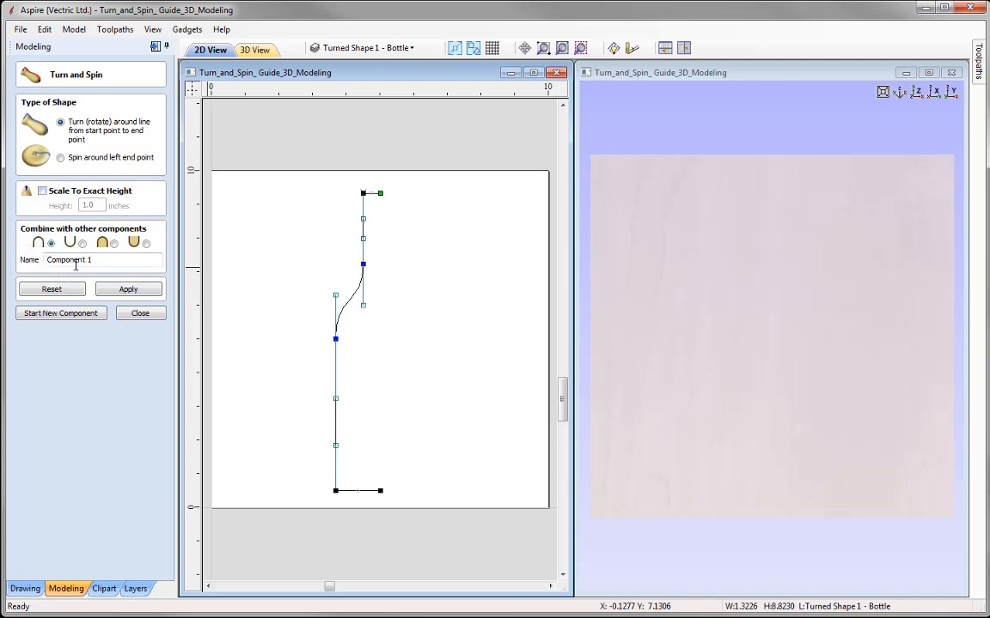
drag(102, 263, 47, 261)
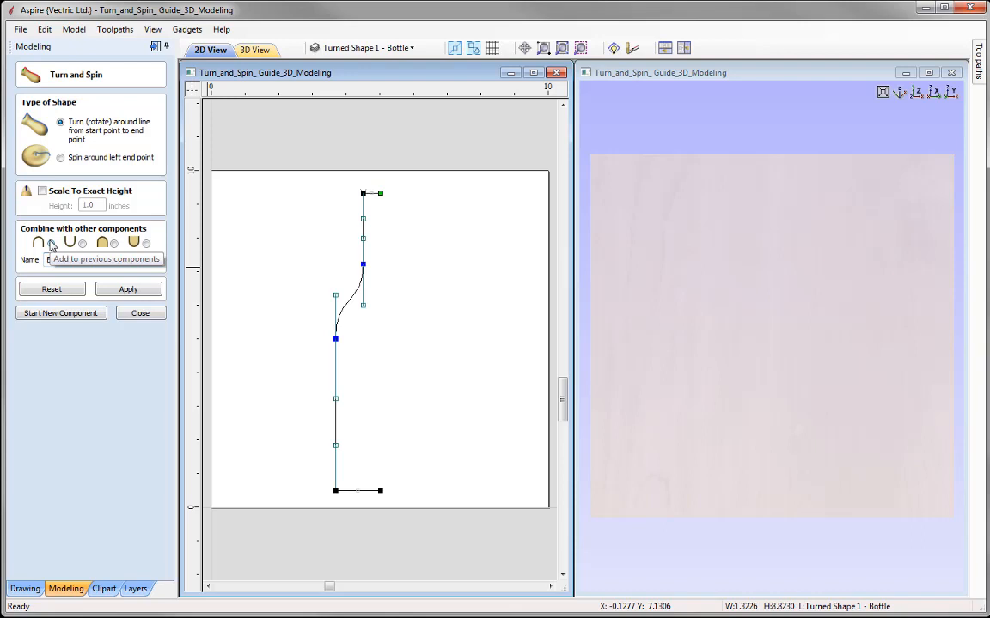
click(126, 290)
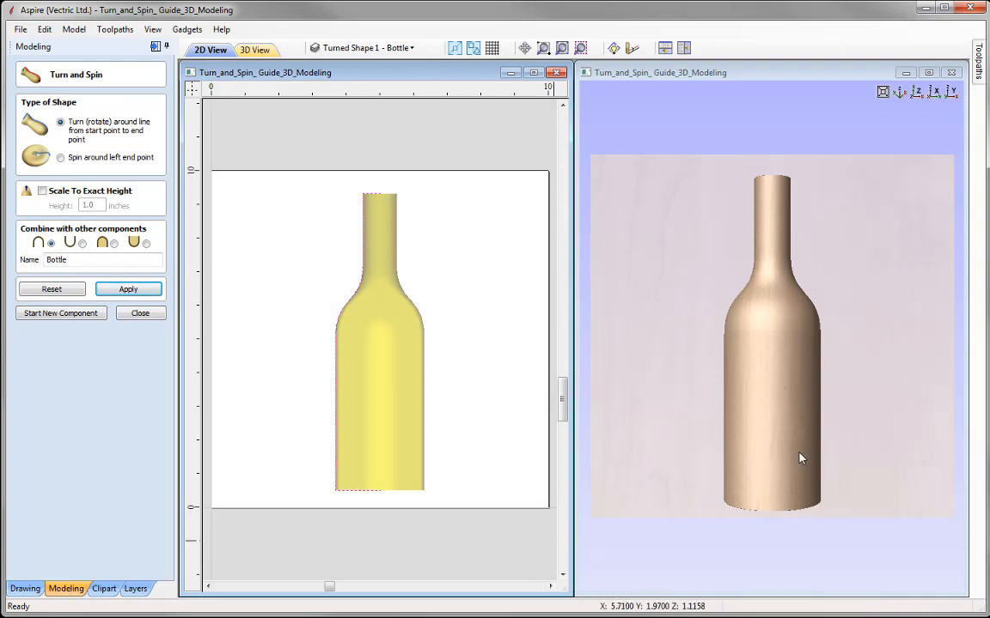
drag(800, 457, 771, 373)
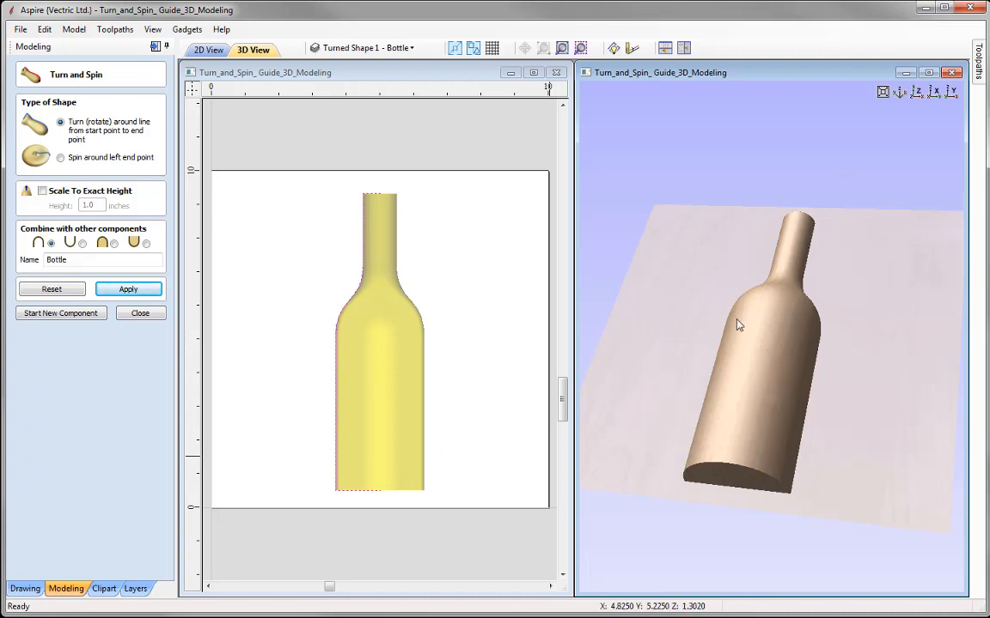
click(951, 91)
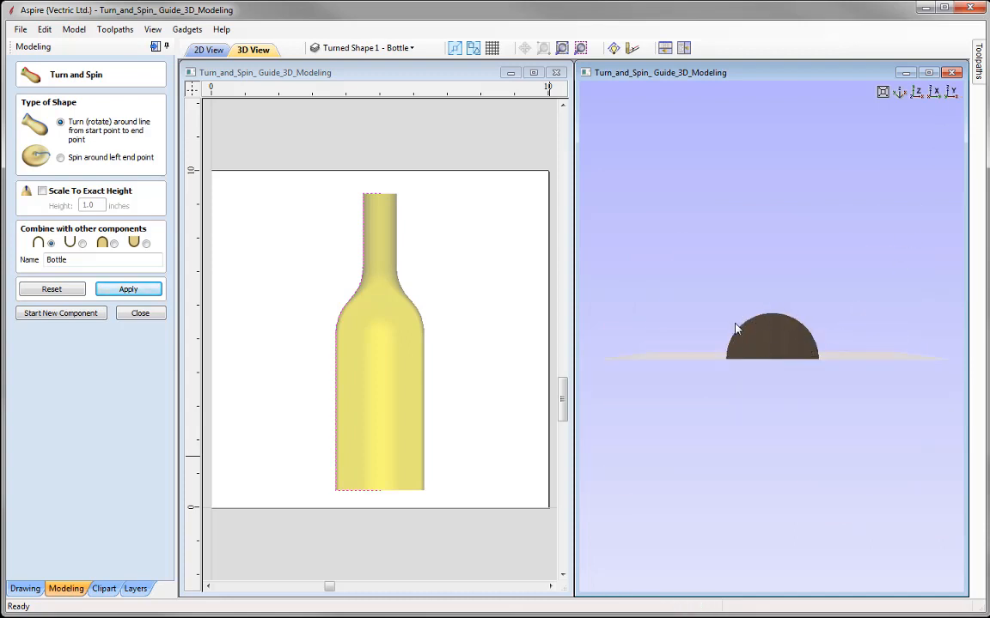
drag(856, 367, 744, 355)
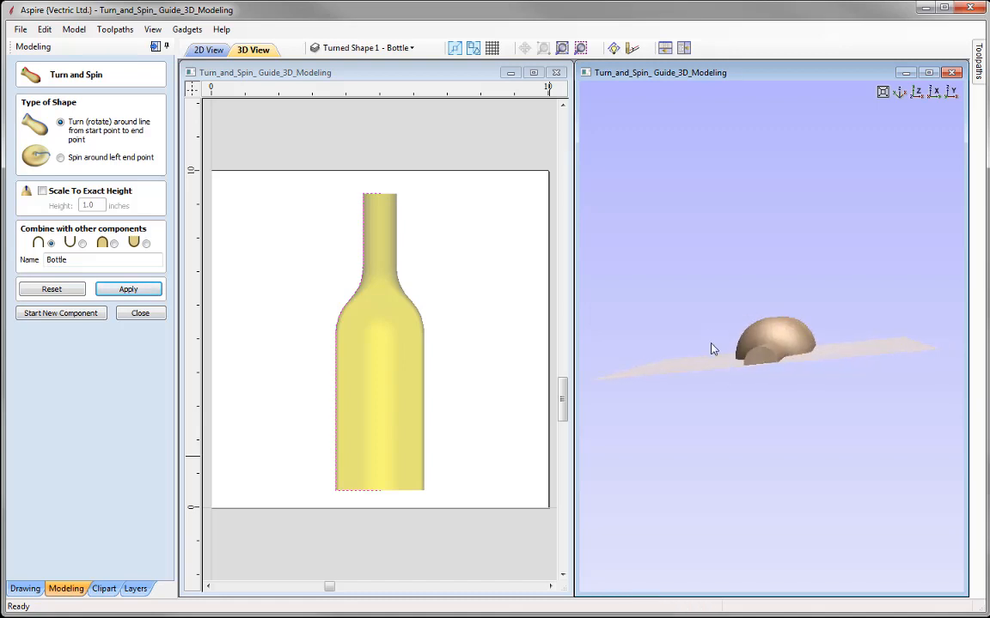
click(920, 95)
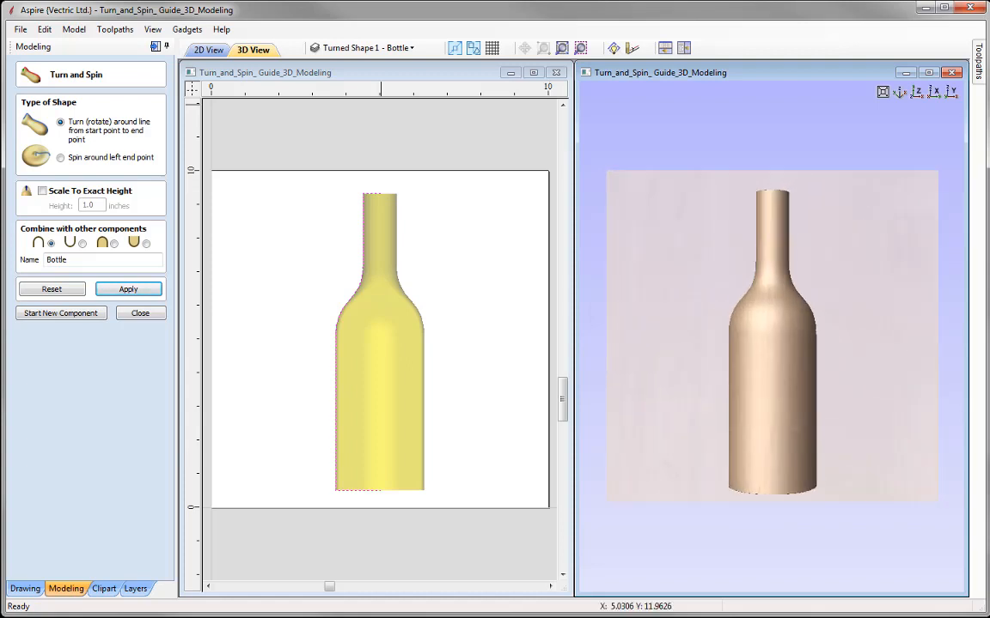
click(140, 314)
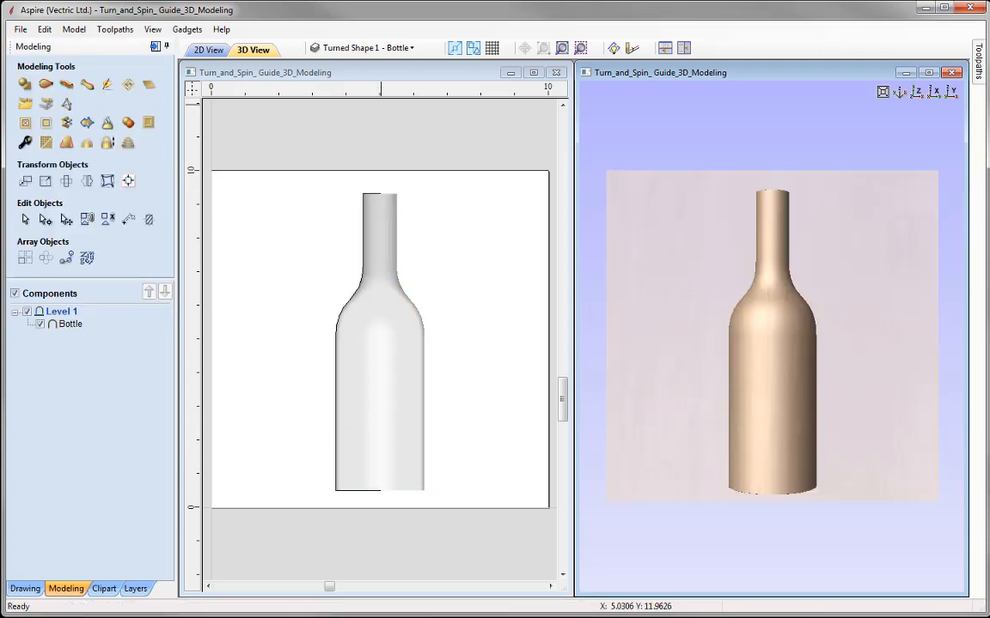
Move the Bottle component aside and rotate it to a diagonal position, and delete it from the model
mouse_move(73, 334)
click(385, 388)
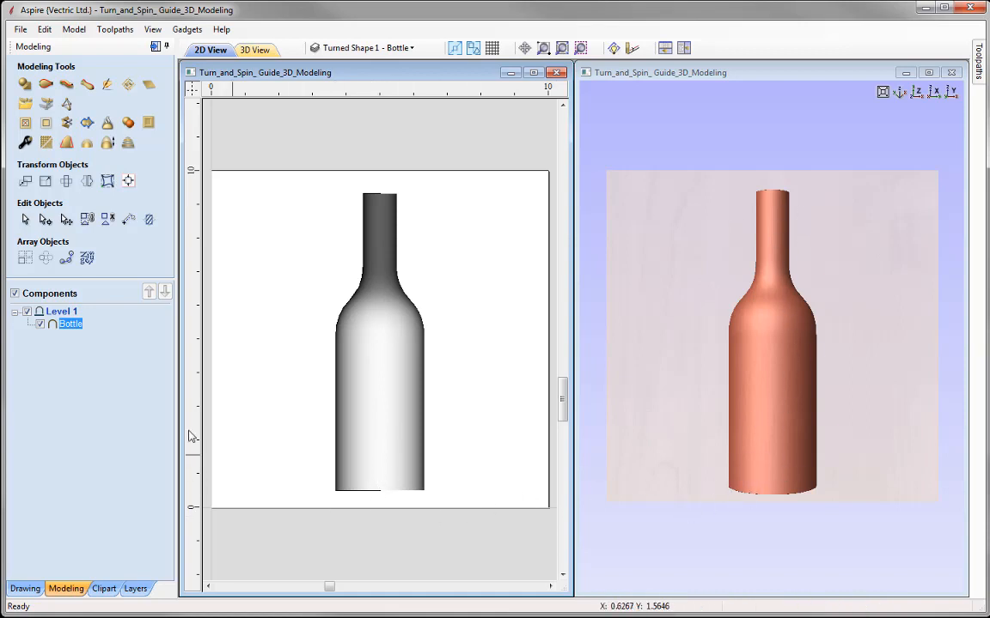
click(322, 416)
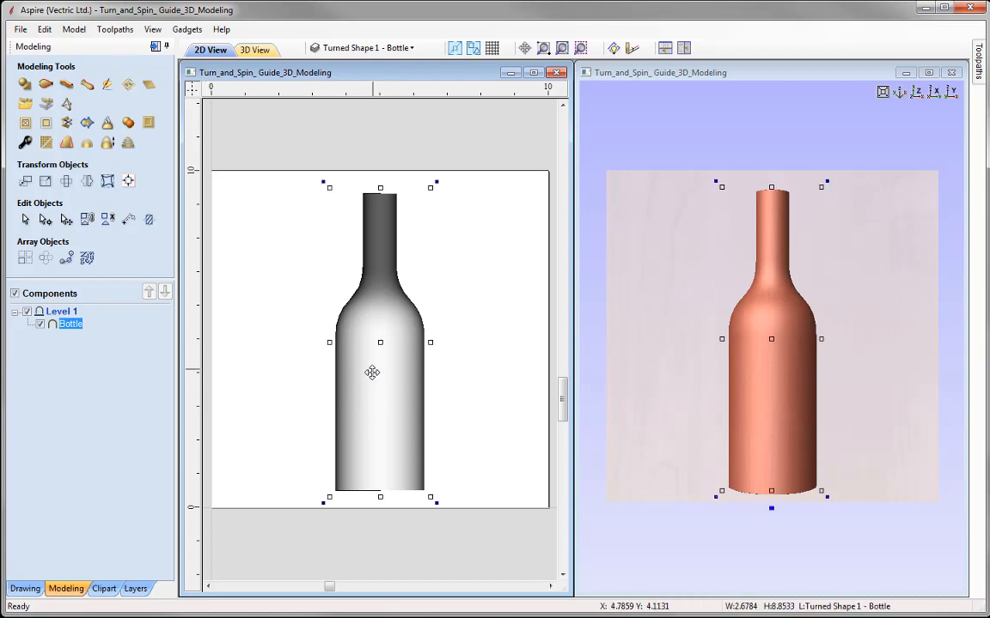
drag(372, 372, 445, 372)
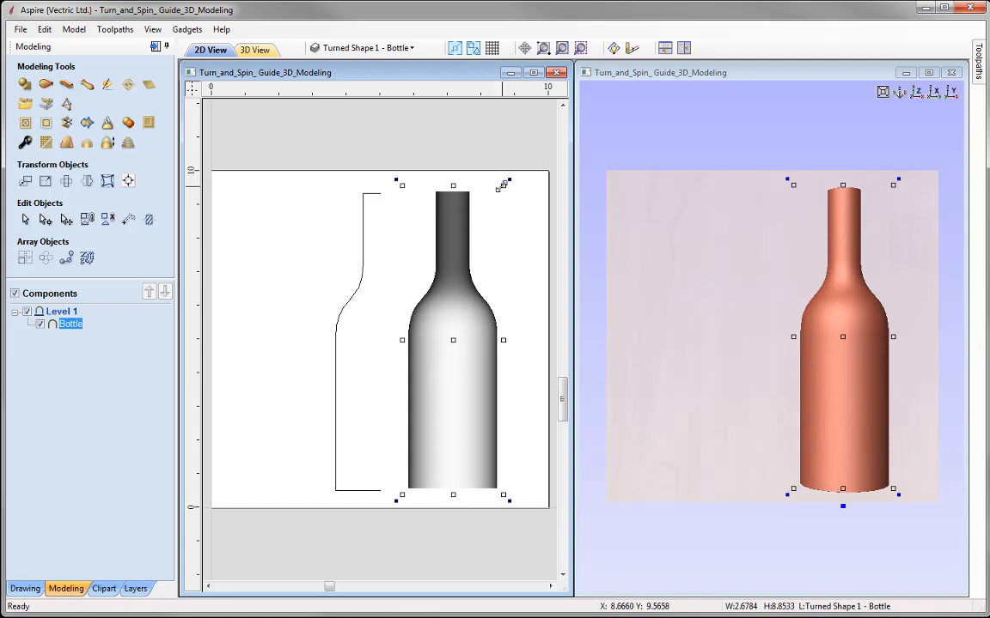
drag(503, 186, 272, 547)
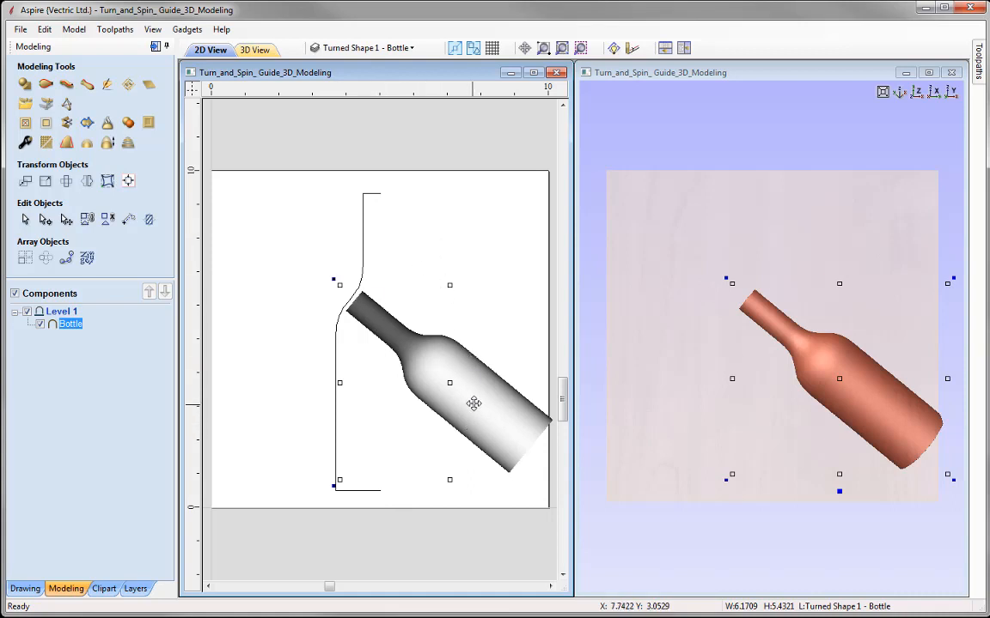
drag(471, 402, 453, 382)
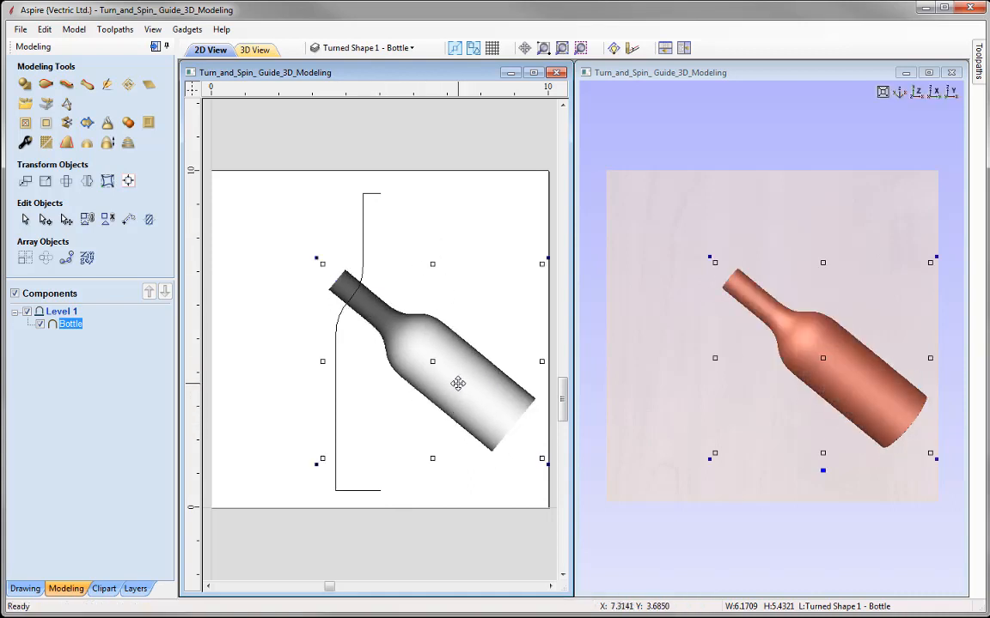
key(Delete)
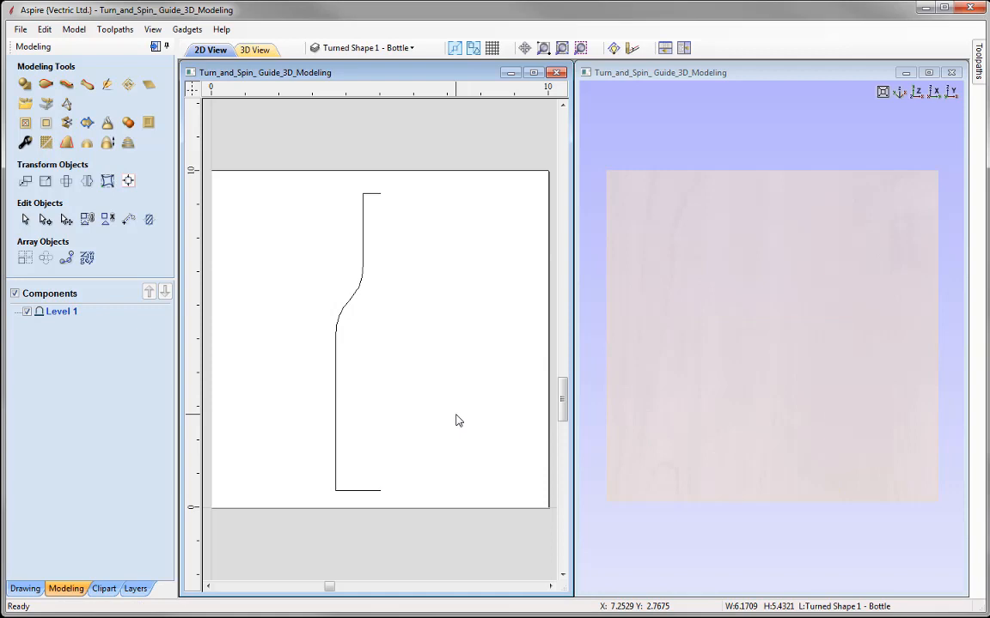
With Turn and Spin open, hide the Turned Shape 1 - Bottle layer and make the Turned Shape 2 - Pepper layer visible and active
click(86, 83)
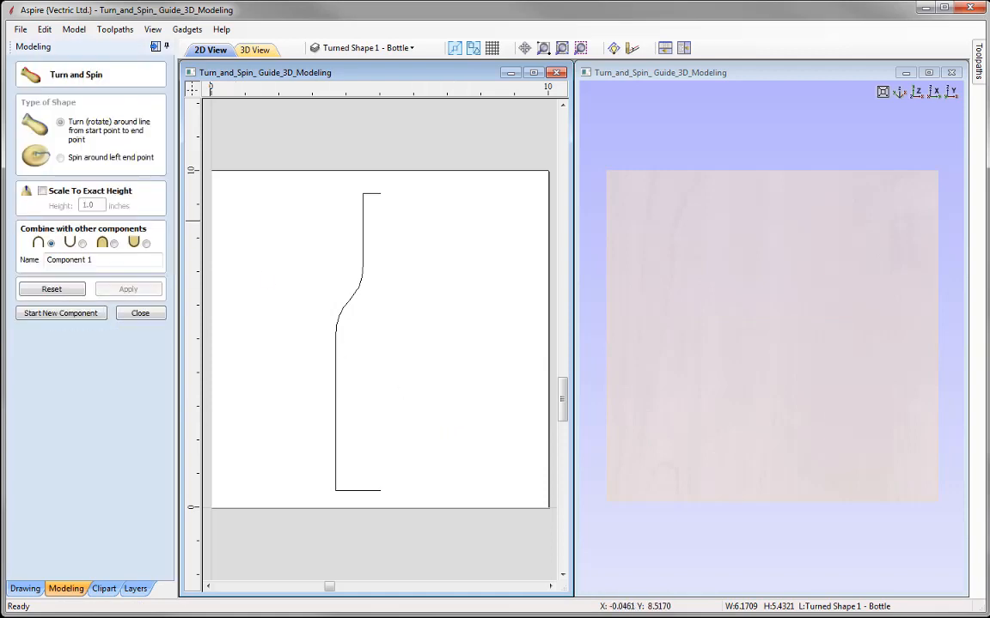
click(385, 49)
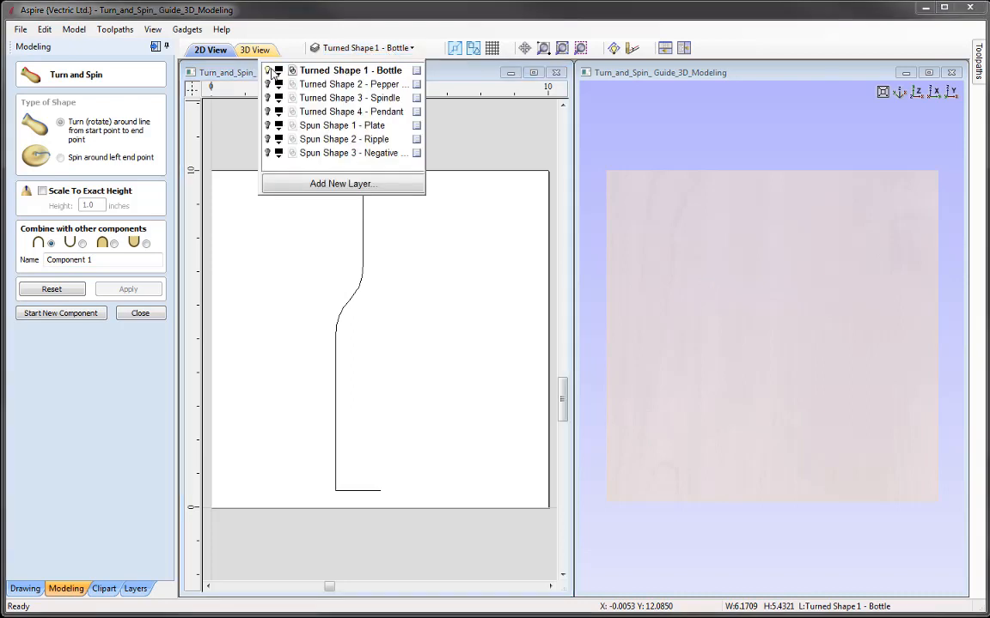
click(268, 72)
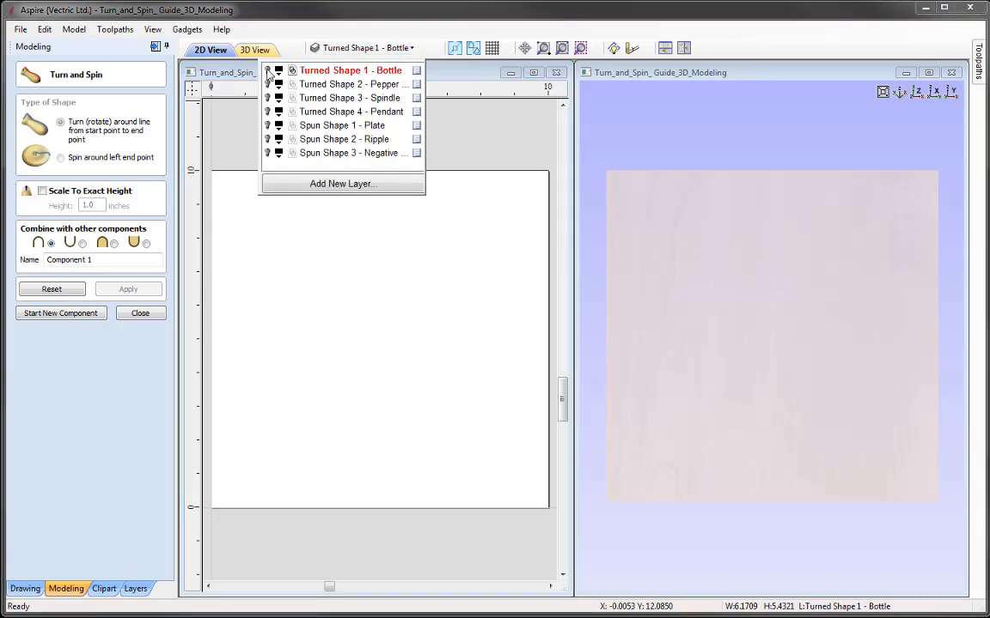
click(268, 85)
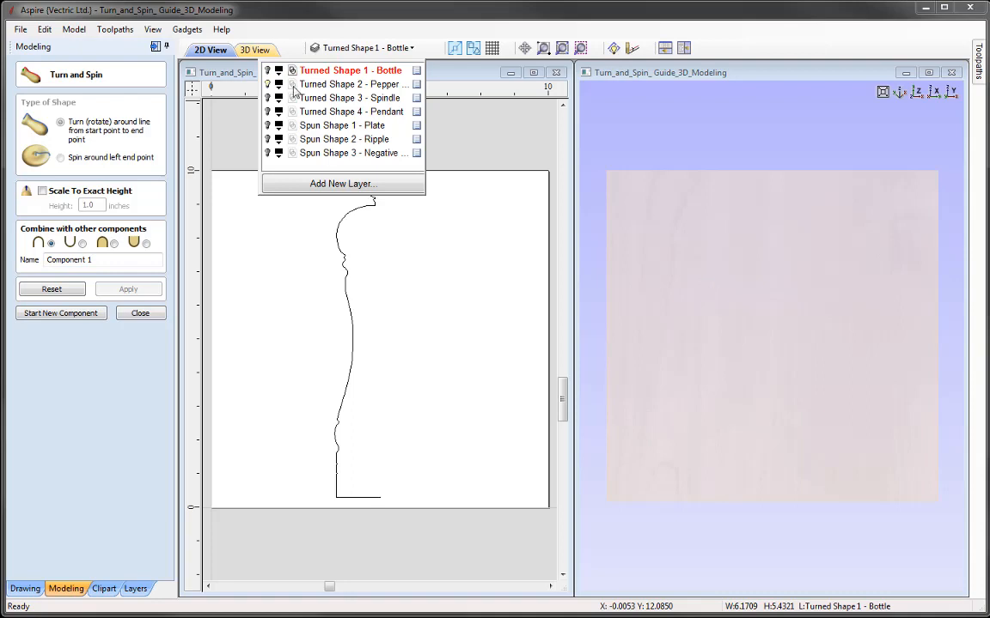
click(352, 86)
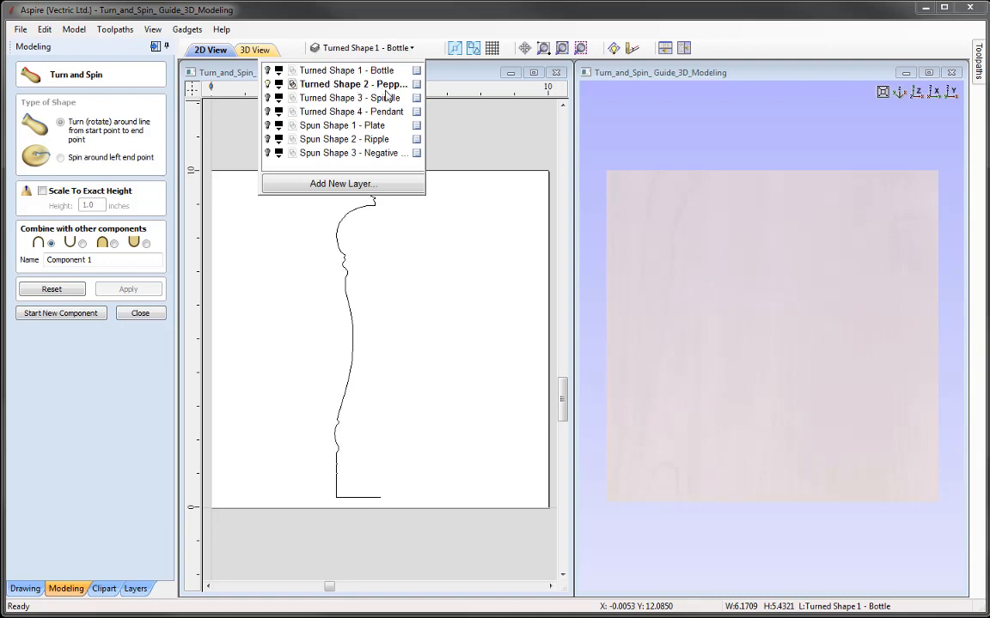
click(433, 129)
Turn the pepper mill profile around the line from its start point to its end point as an additive component named Peppermill
click(52, 289)
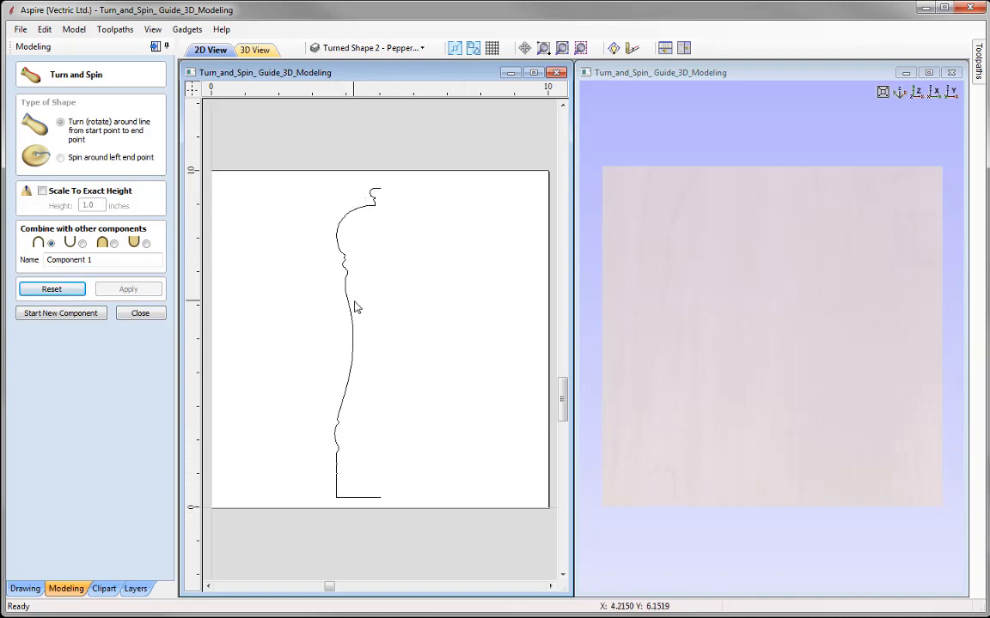
click(339, 263)
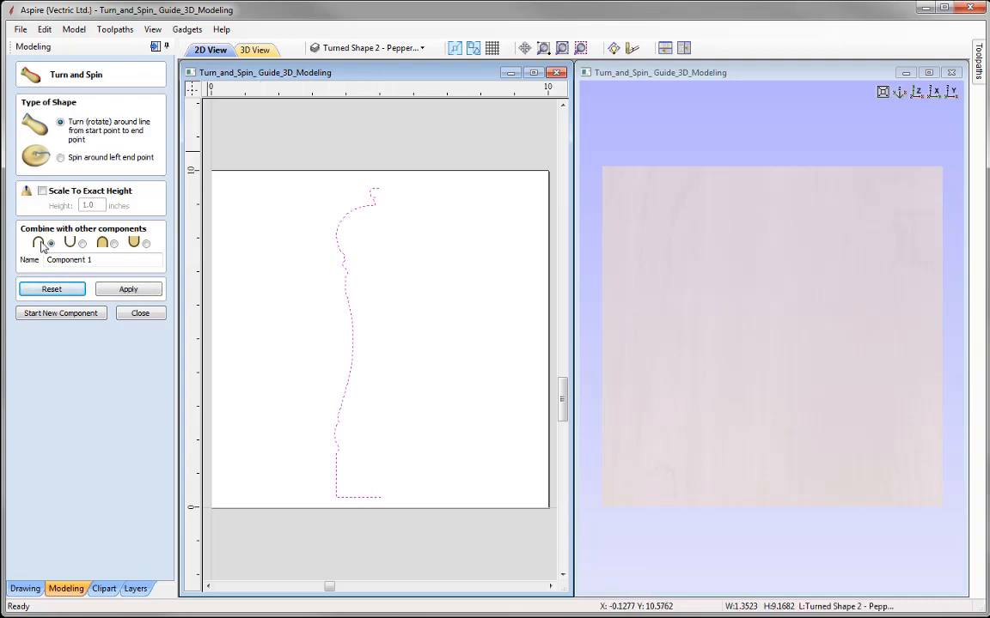
click(110, 264)
click(103, 264)
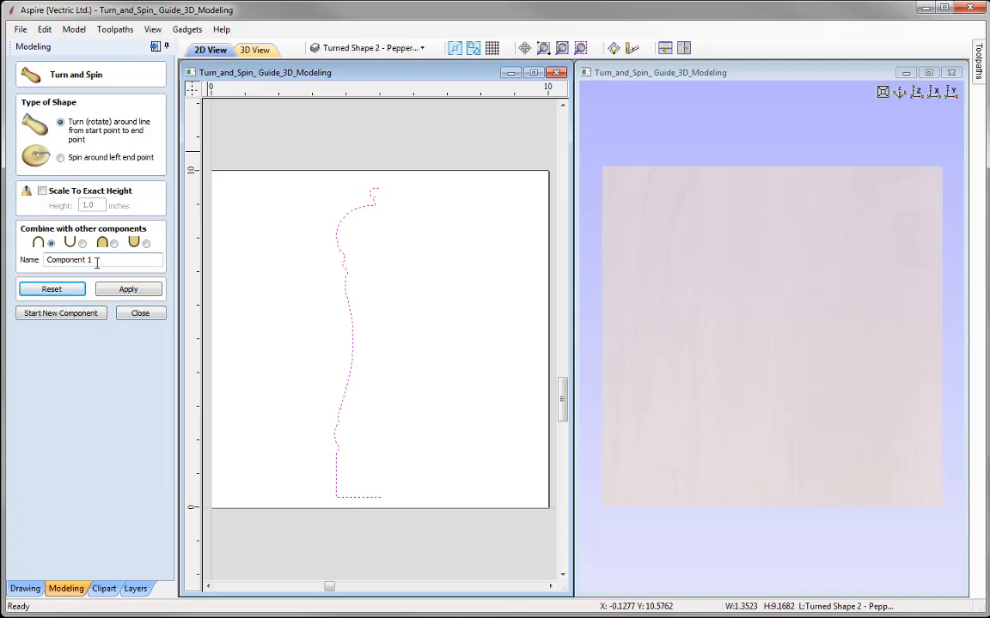
drag(97, 263, 0, 246)
text(Peppermill)
click(127, 290)
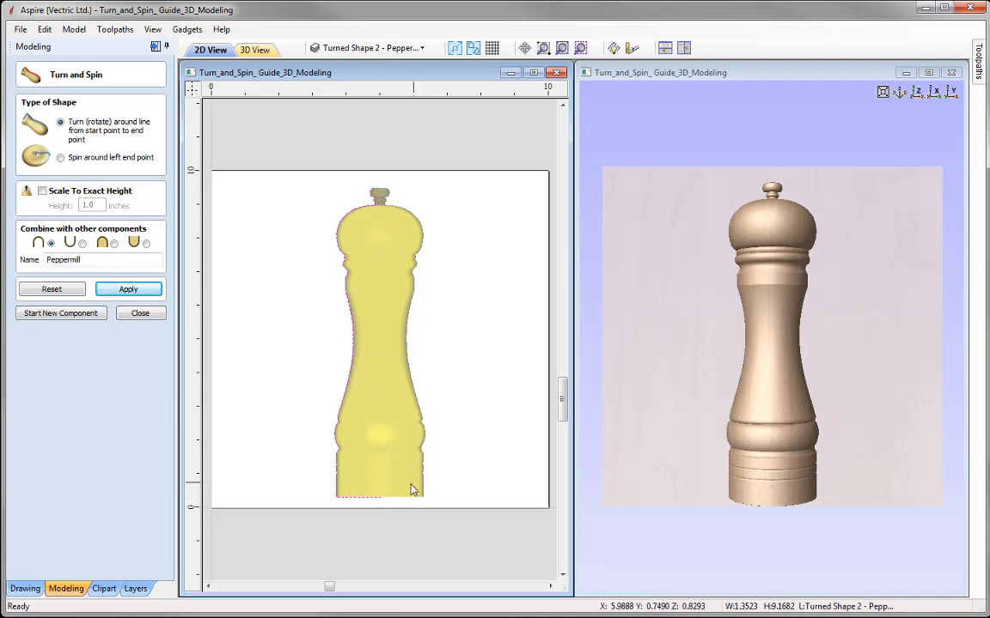
Inspect the Peppermill component in 3D and scale it to an exact height of 0.5 inches
click(779, 465)
drag(779, 466, 735, 269)
click(919, 95)
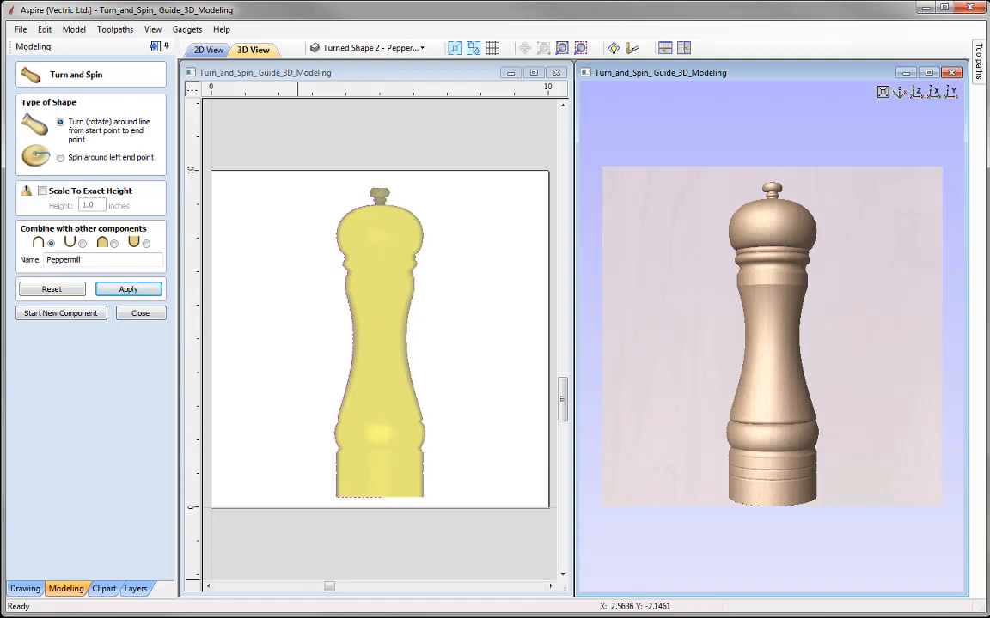
right_drag(730, 412, 730, 404)
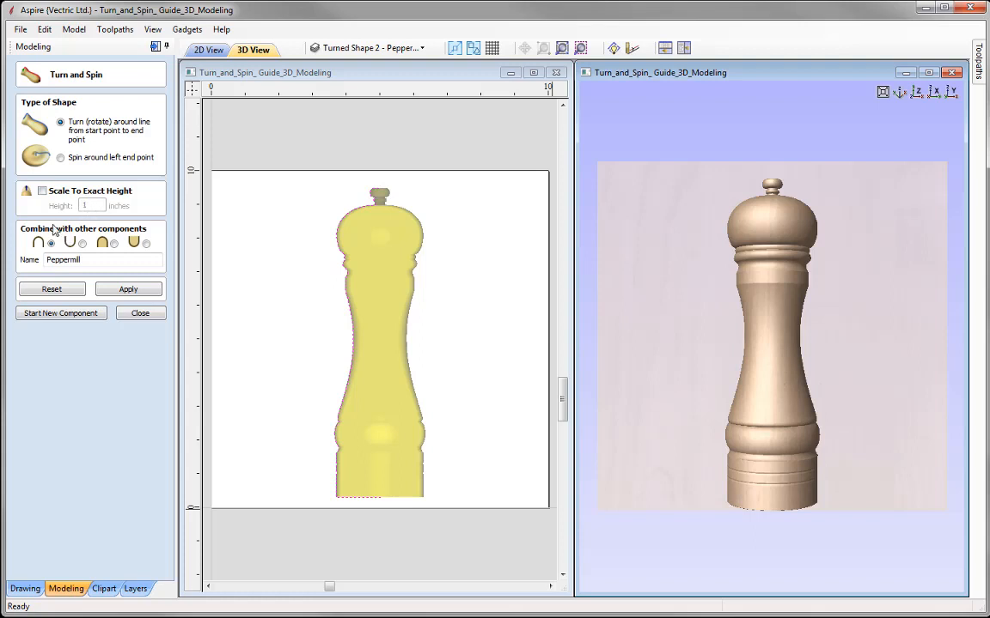
click(42, 191)
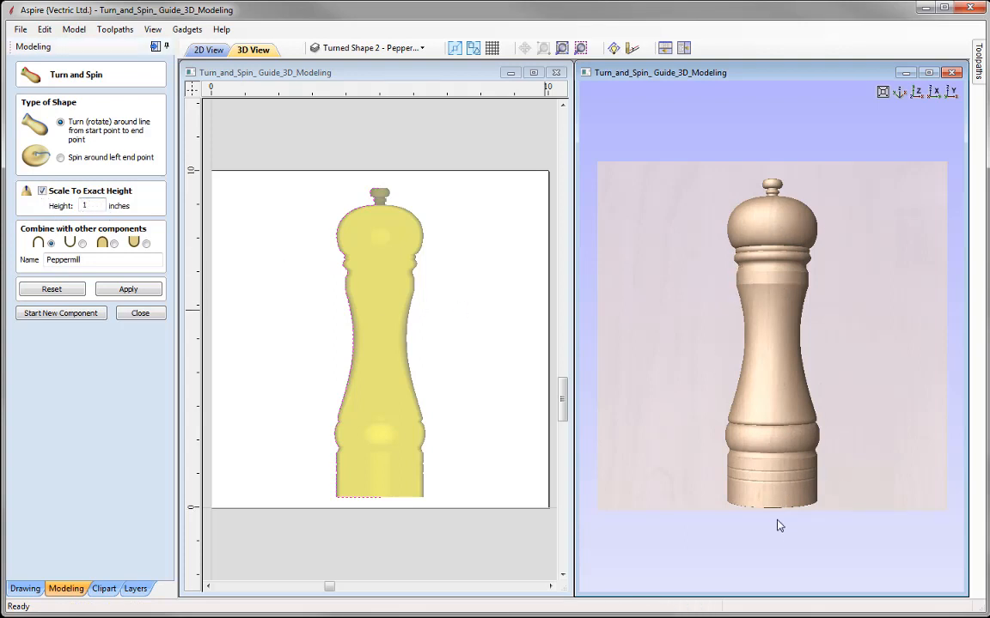
drag(777, 523, 764, 329)
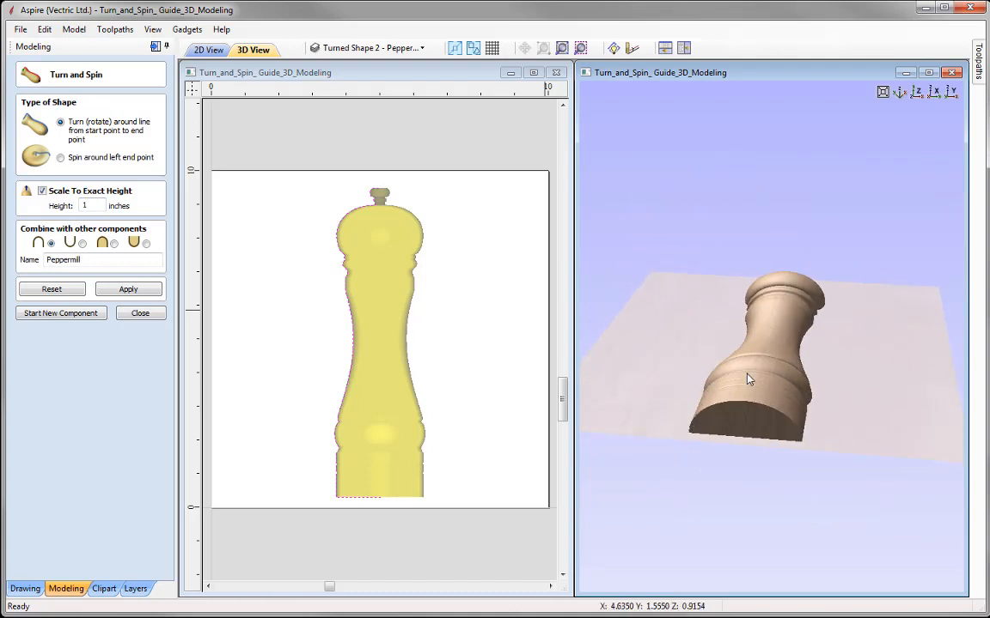
drag(758, 410, 732, 421)
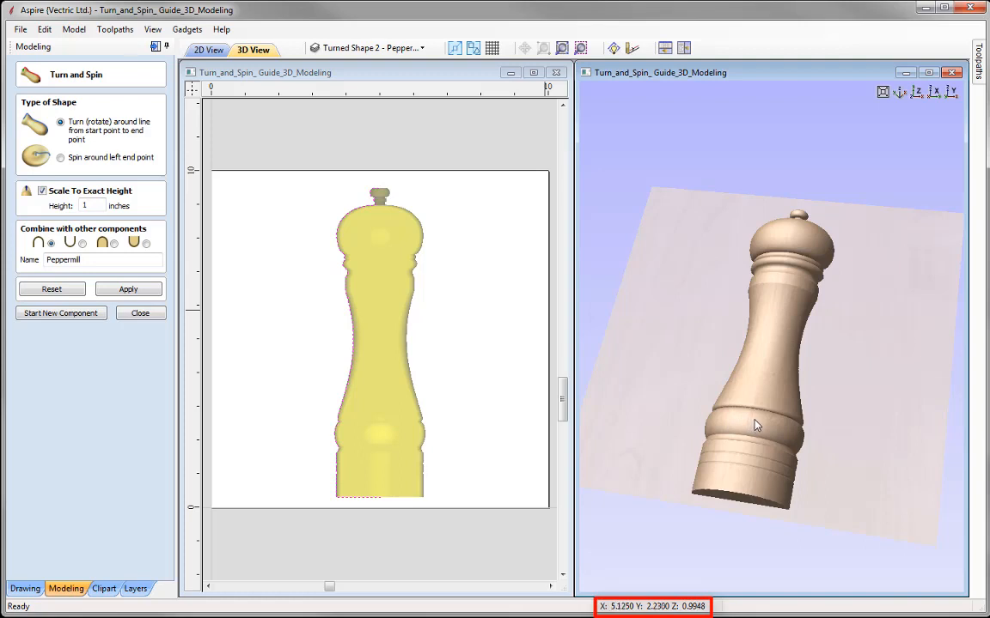
drag(97, 207, 24, 206)
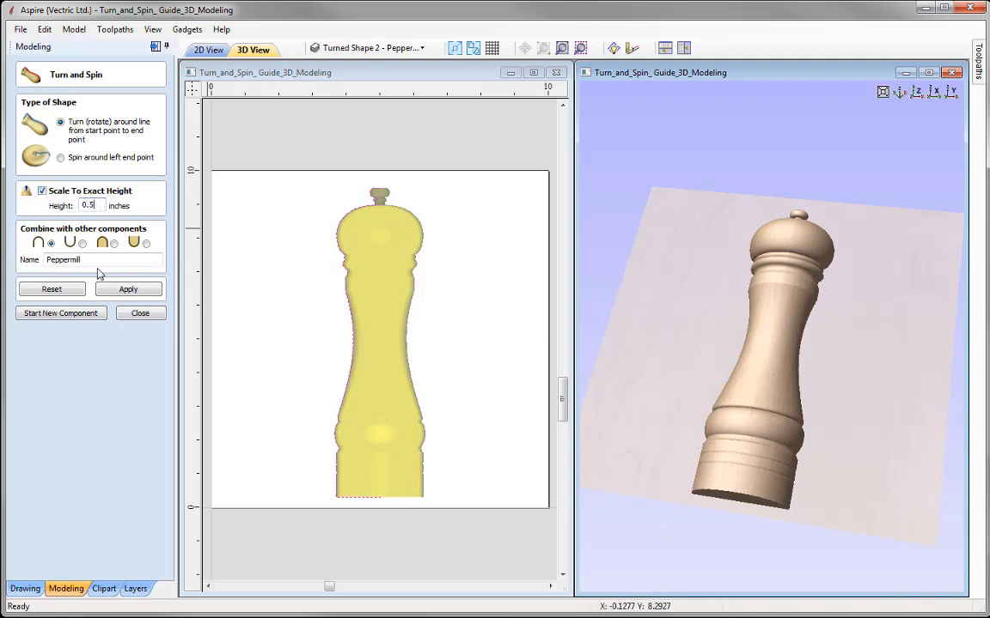
click(134, 292)
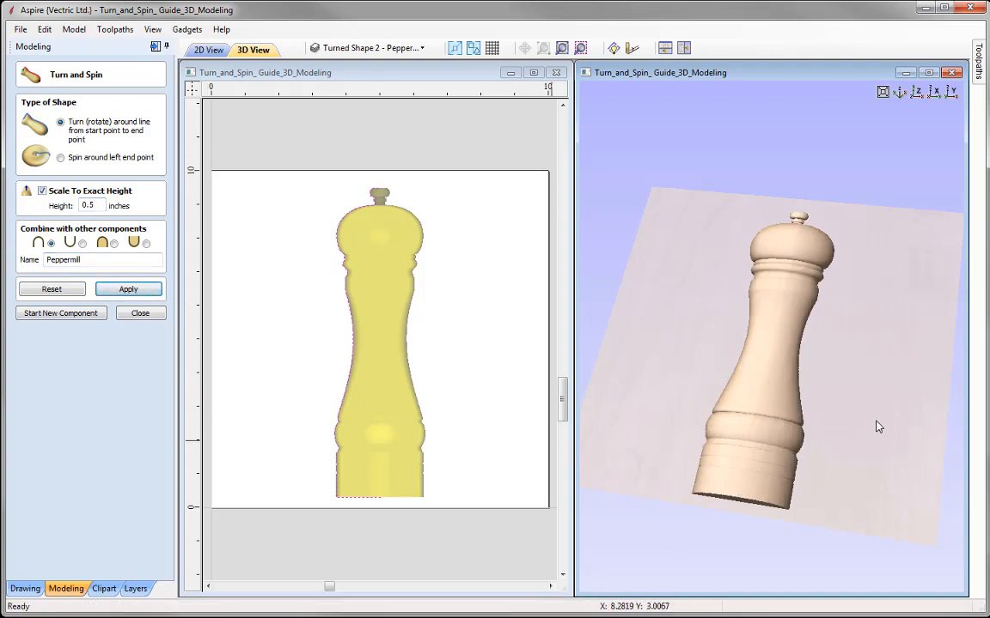
Scale the Peppermill component to an exact height of 2 inches and examine it in 3D
drag(877, 426, 722, 360)
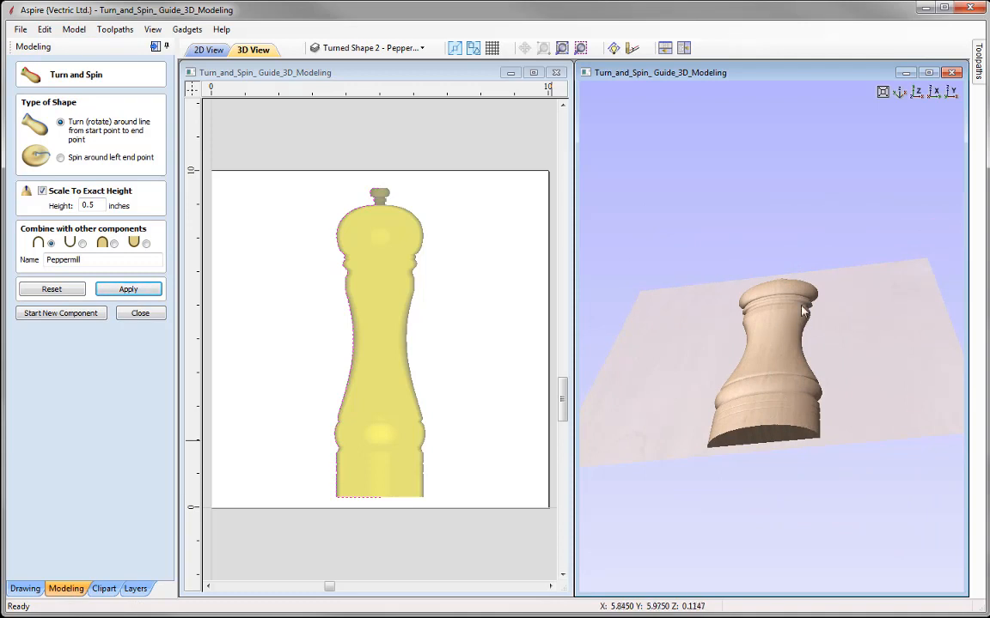
drag(804, 312, 807, 412)
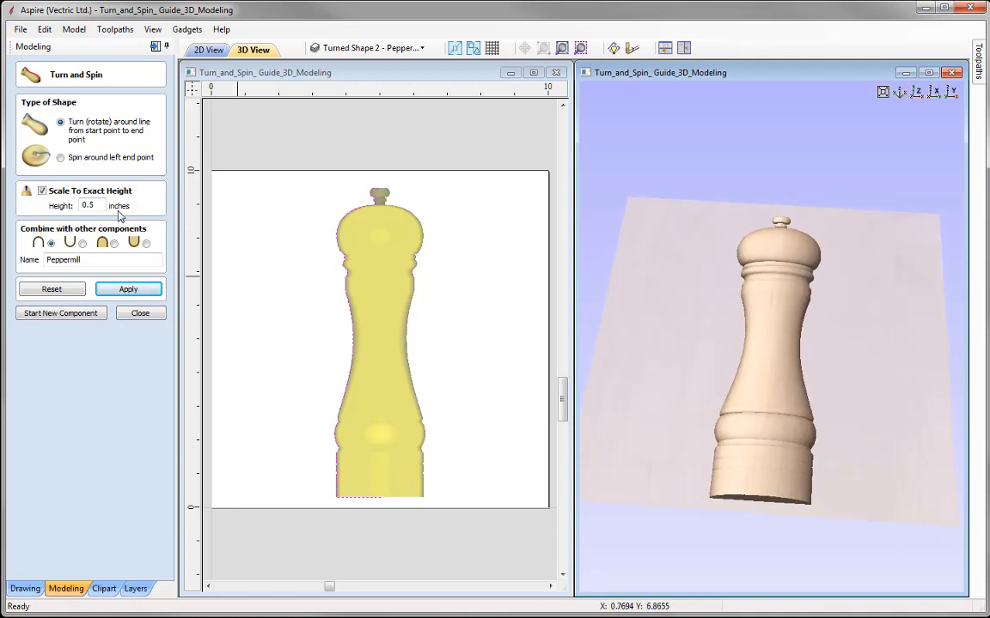
drag(96, 206, 49, 211)
text(2)
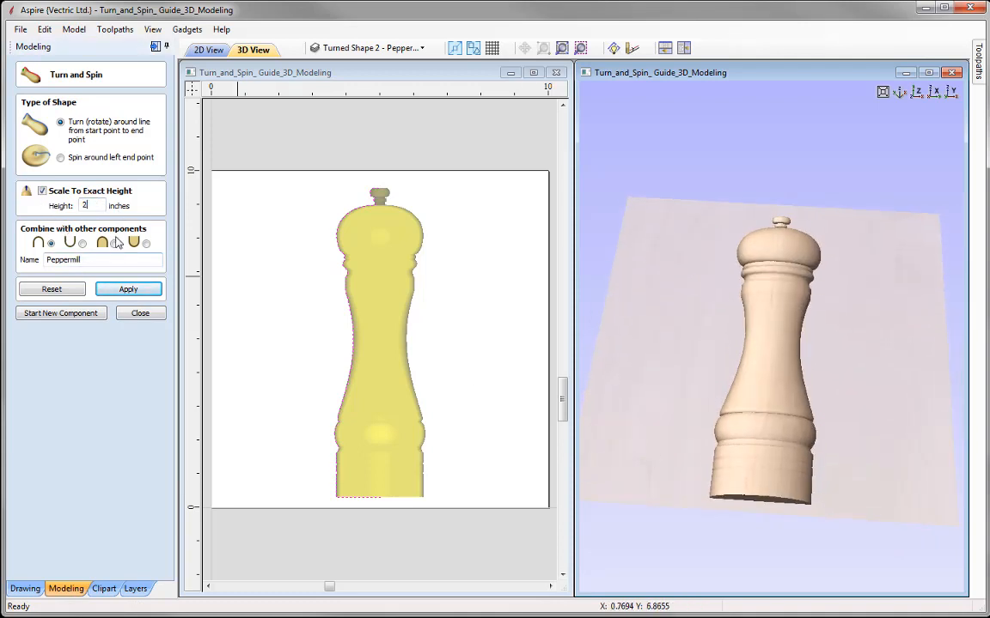
click(129, 289)
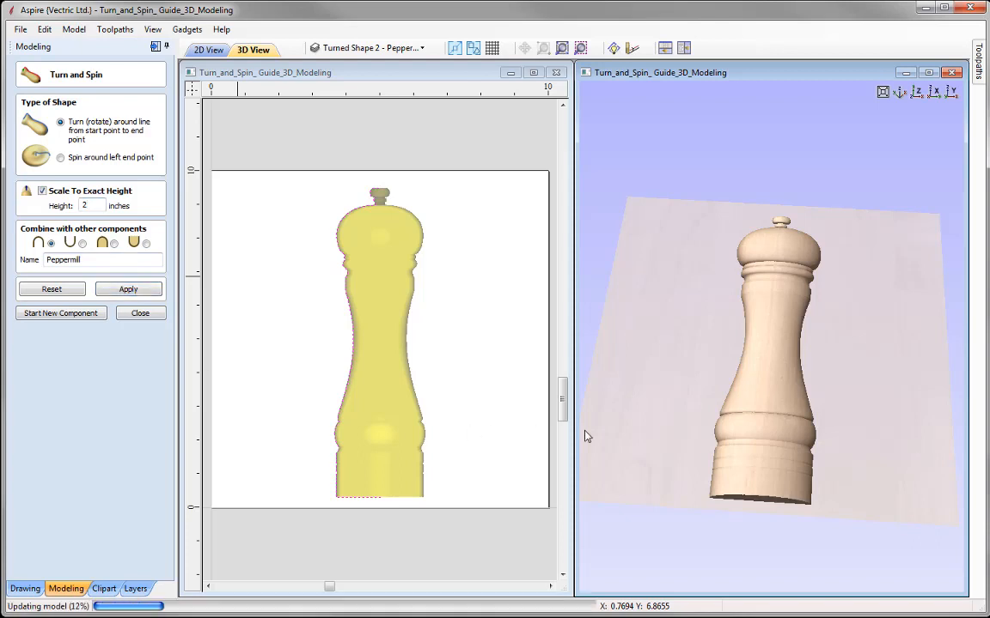
drag(872, 515, 758, 407)
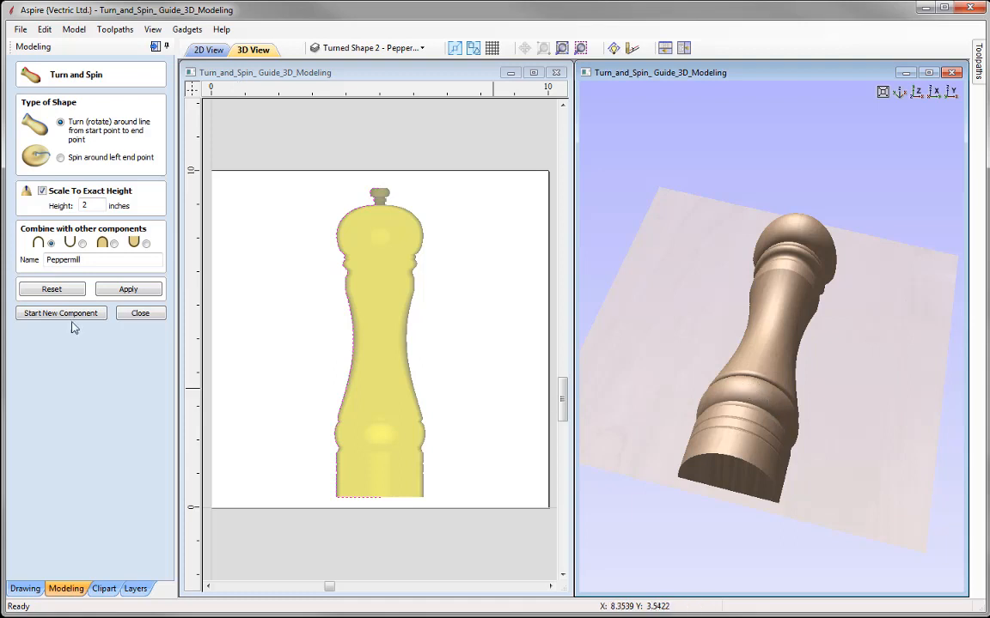
Turn off exact height scaling for the Peppermill component and return the 3D model to the view from above
click(42, 191)
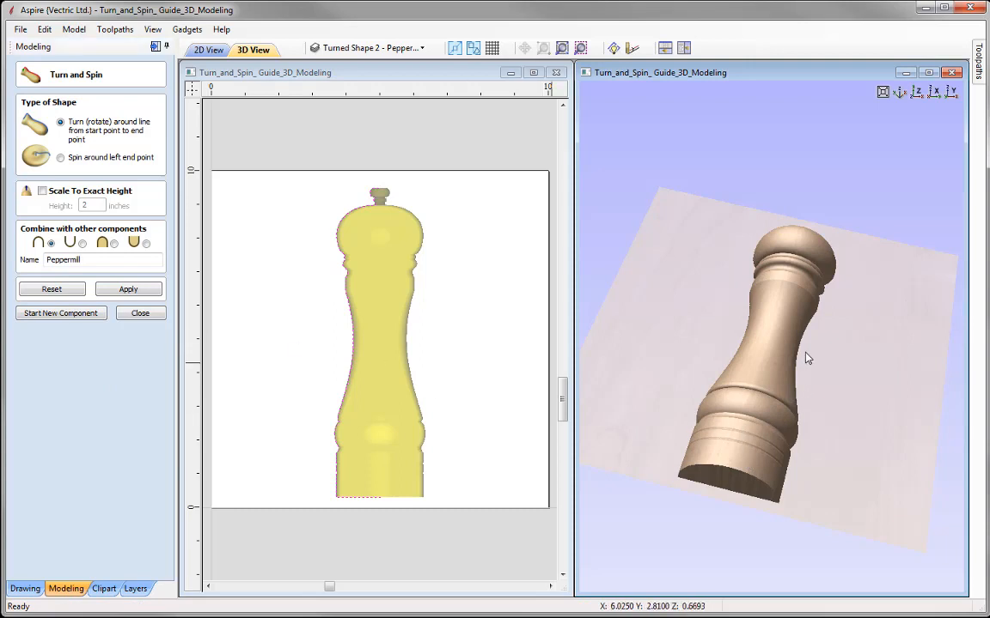
drag(724, 317, 703, 405)
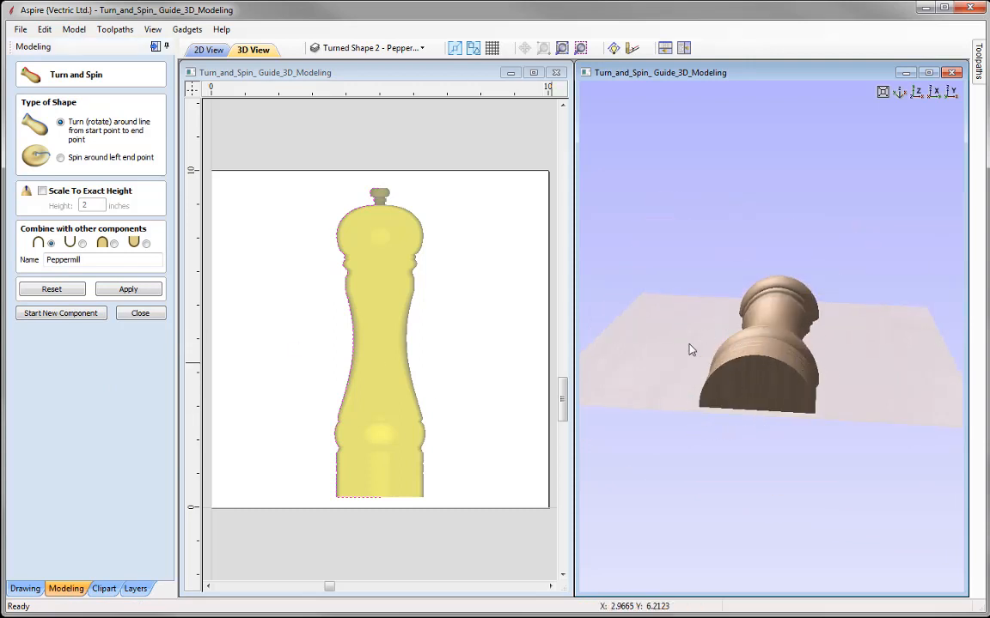
drag(866, 337, 777, 296)
click(918, 93)
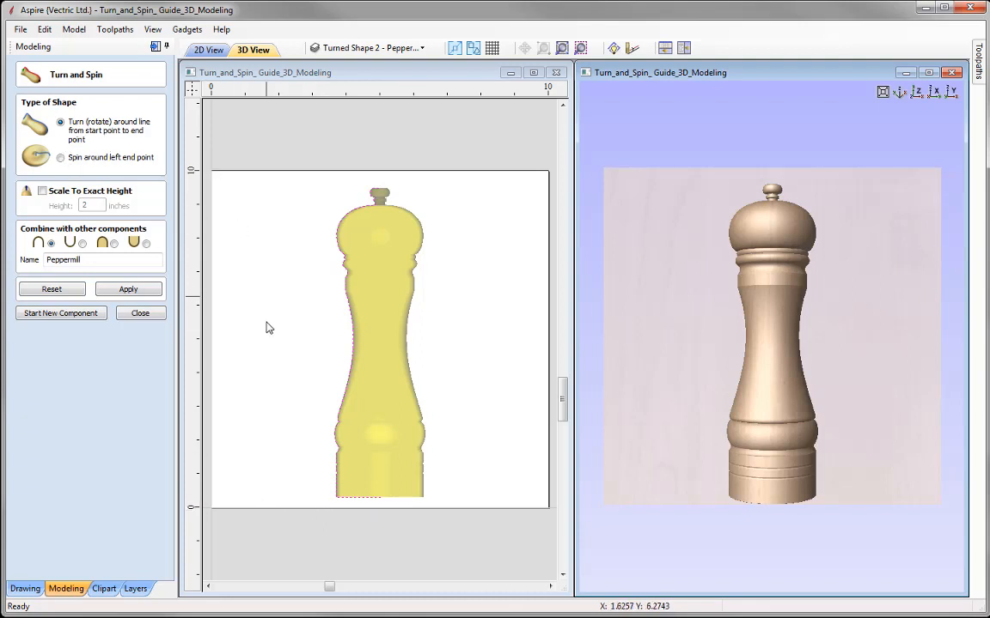
Reset the Peppermill shape, hide its layer, and make the Turned Shape 3 - Spindle layer visible and active
click(51, 289)
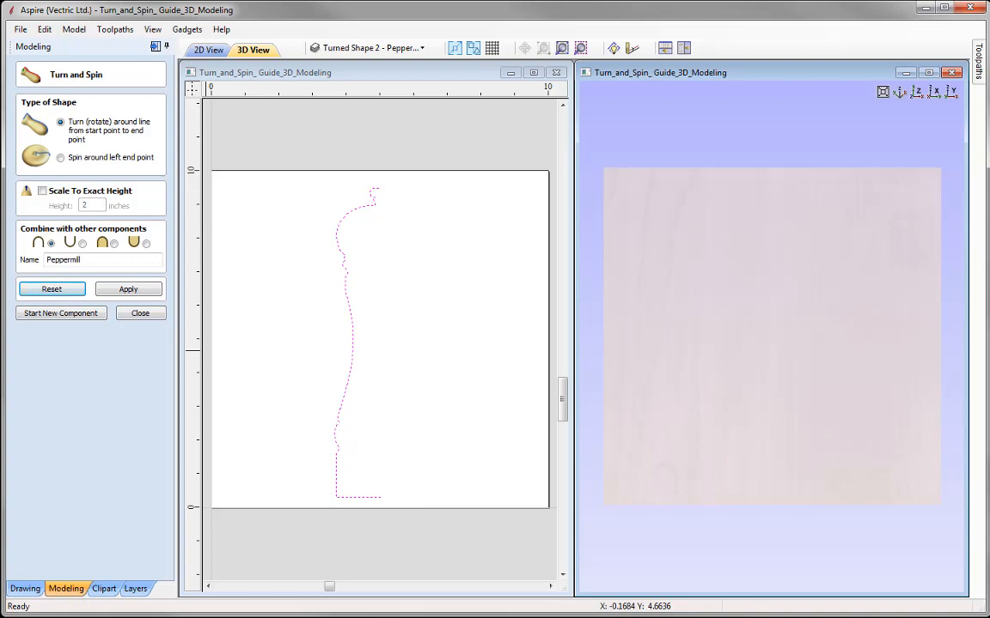
click(376, 49)
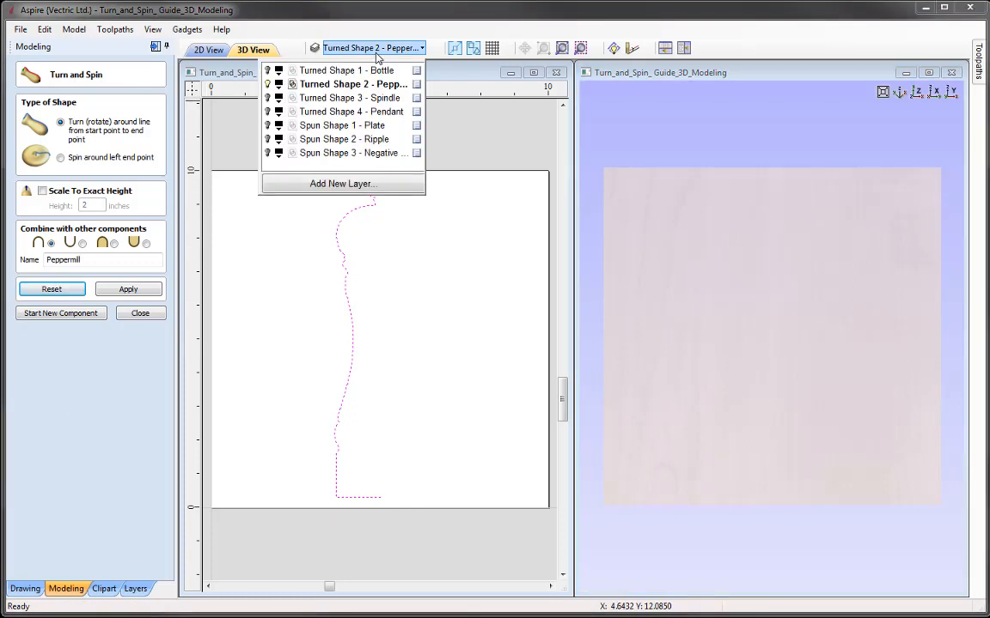
click(267, 84)
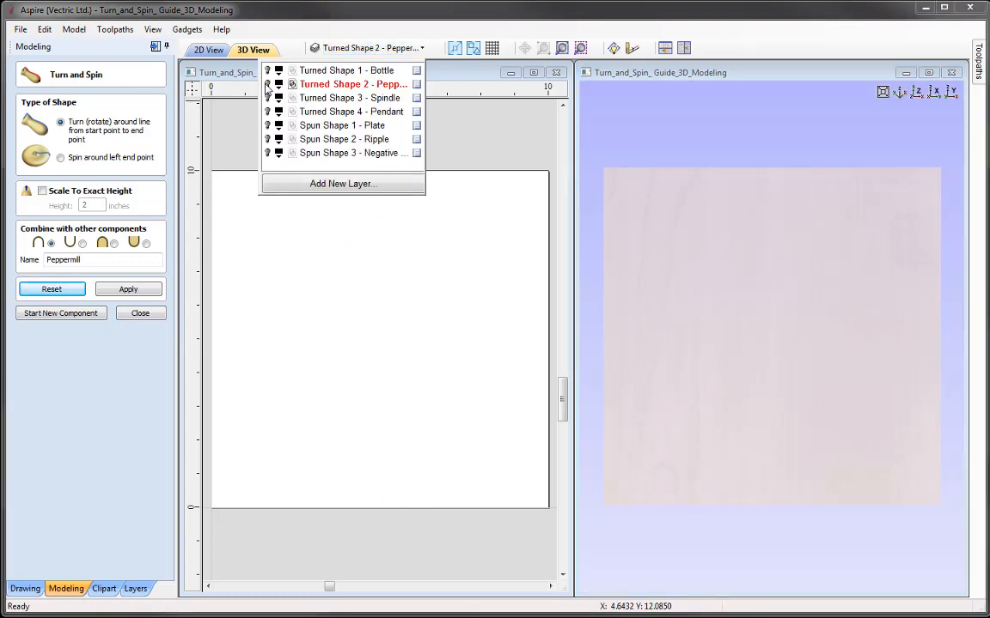
click(268, 99)
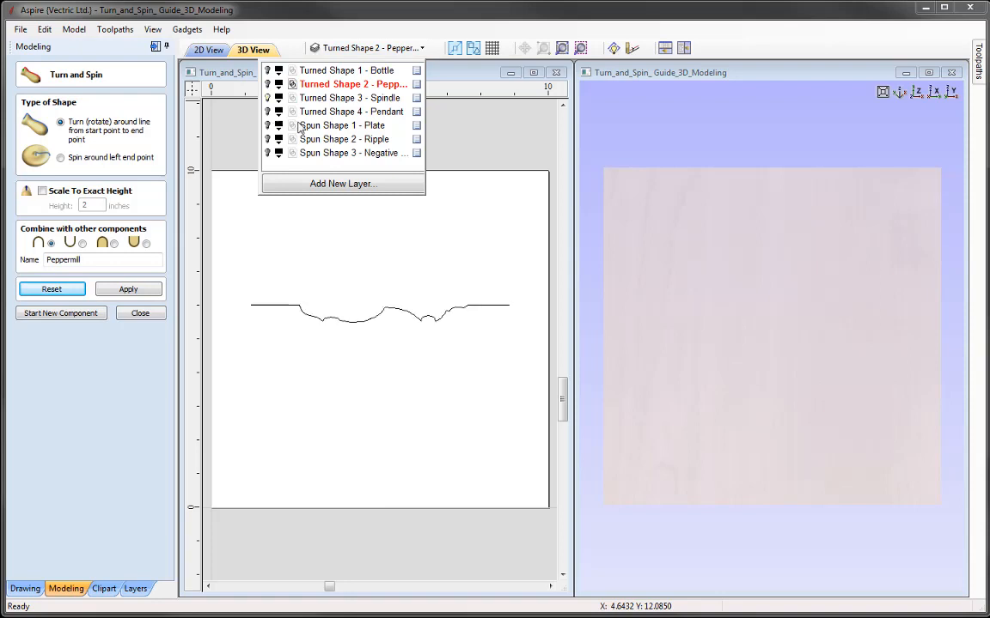
click(343, 99)
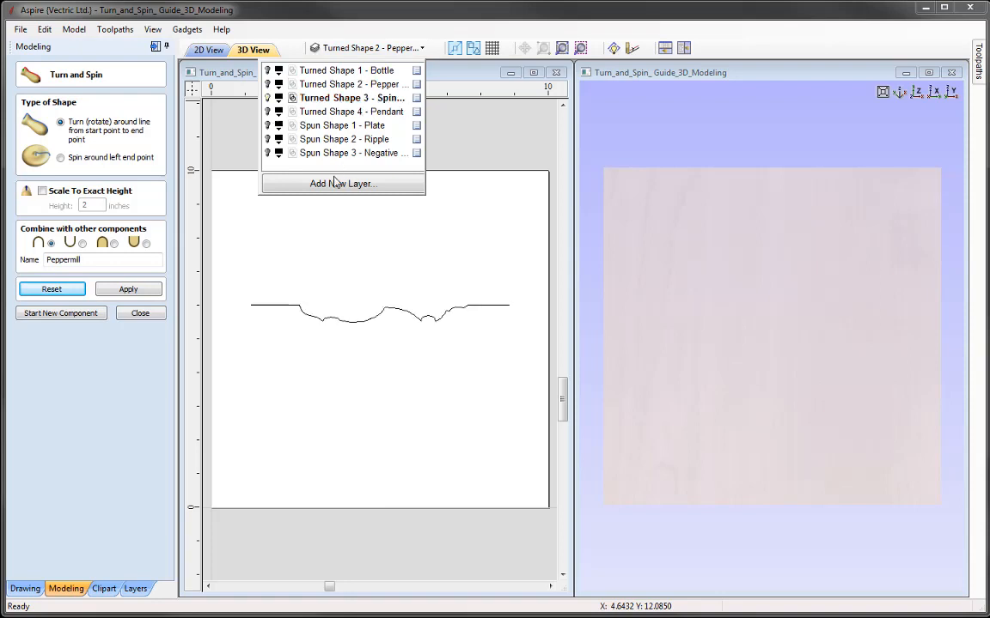
click(464, 225)
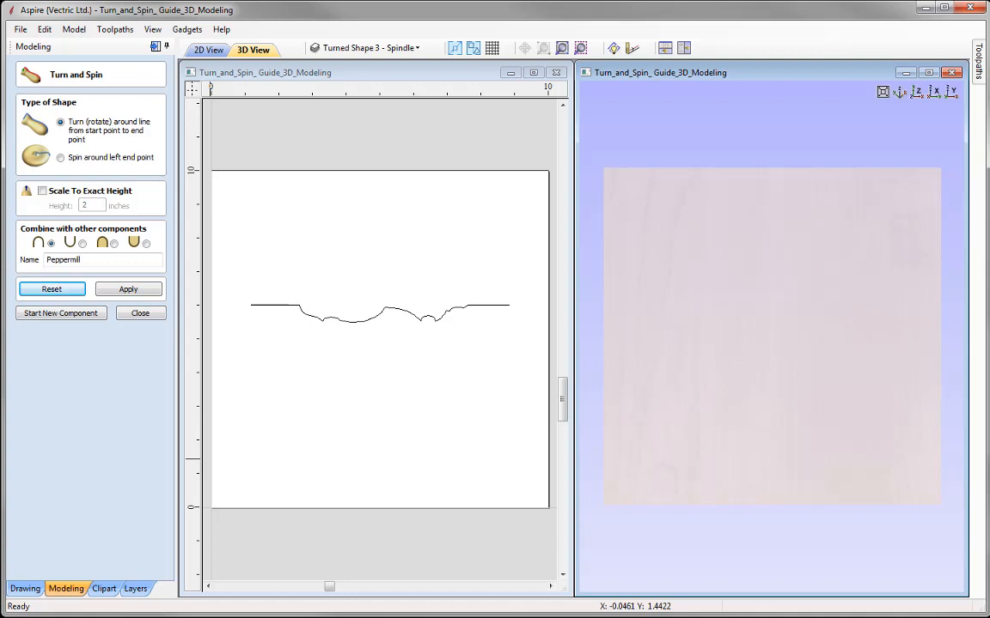
Turn the spindle profile around the line from its start point to its end point as an additive component named Spindle
click(279, 308)
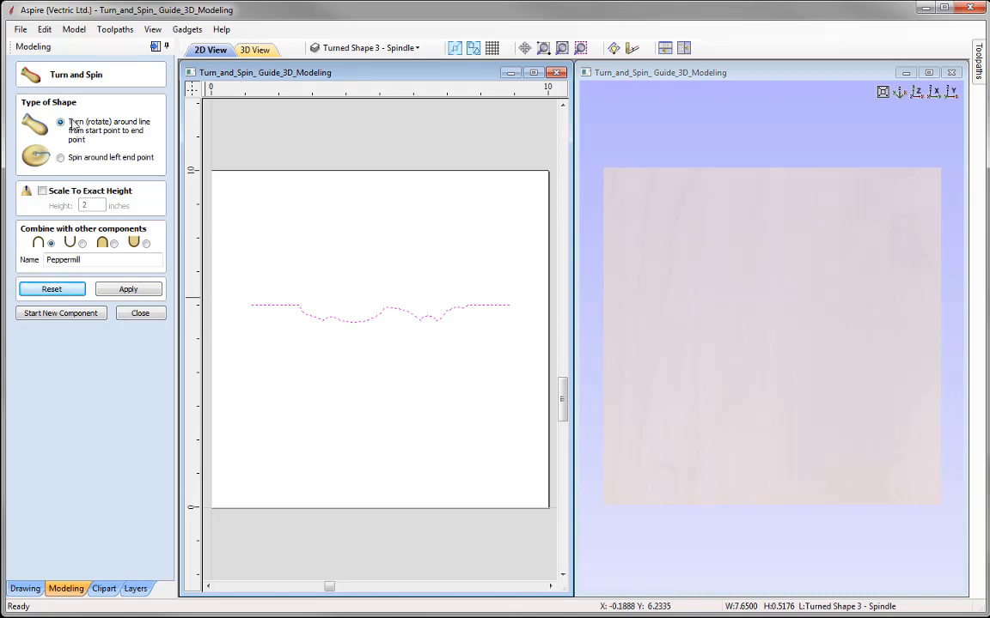
double_click(97, 259)
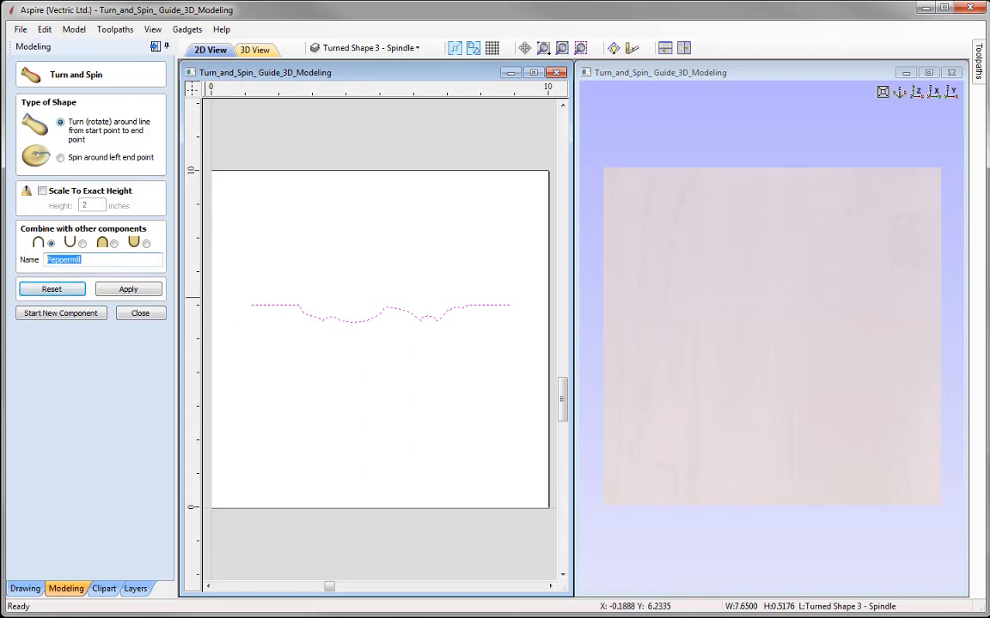
text(Spindle)
click(130, 288)
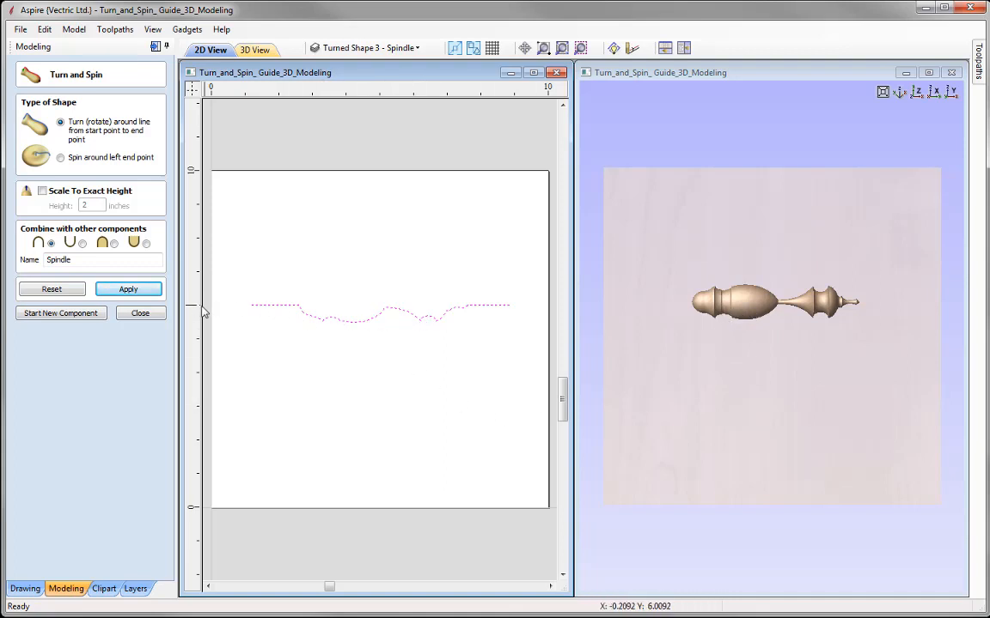
Show the spindle profile's nodes, reset the Spindle shape and close Turn and Spin
double_click(368, 328)
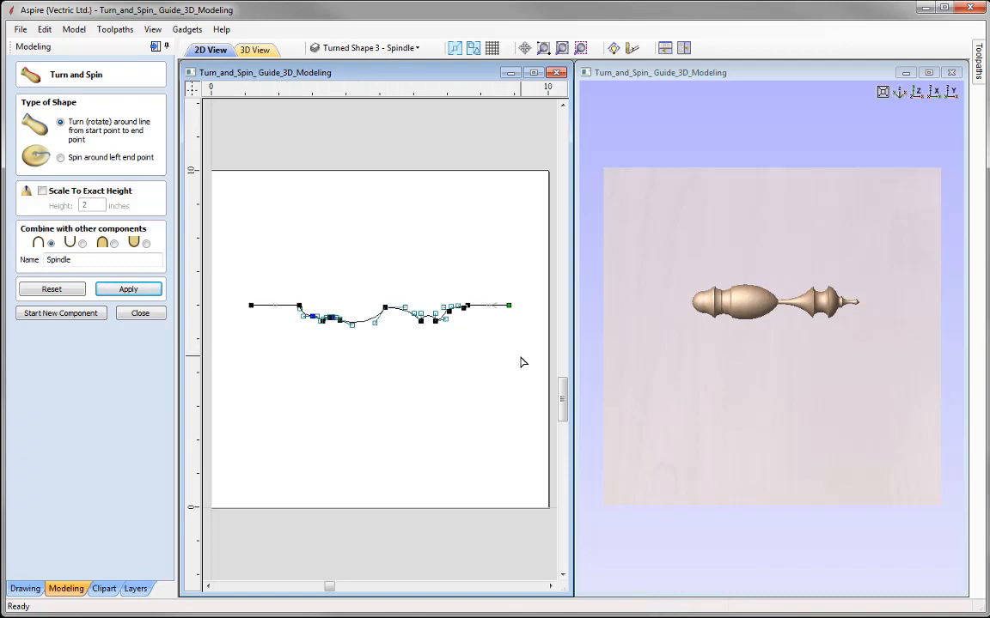
click(51, 290)
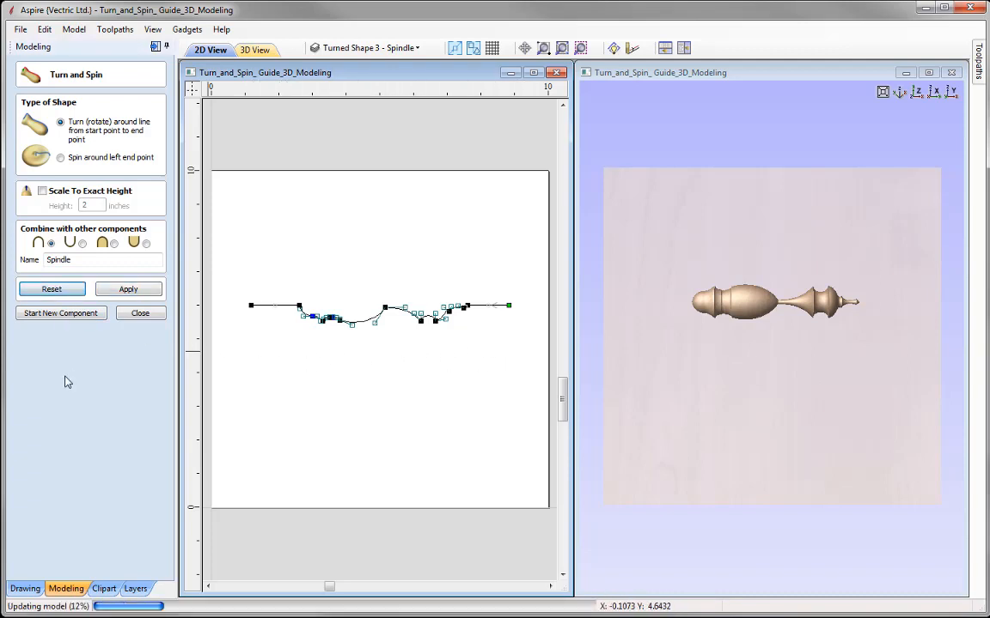
click(140, 315)
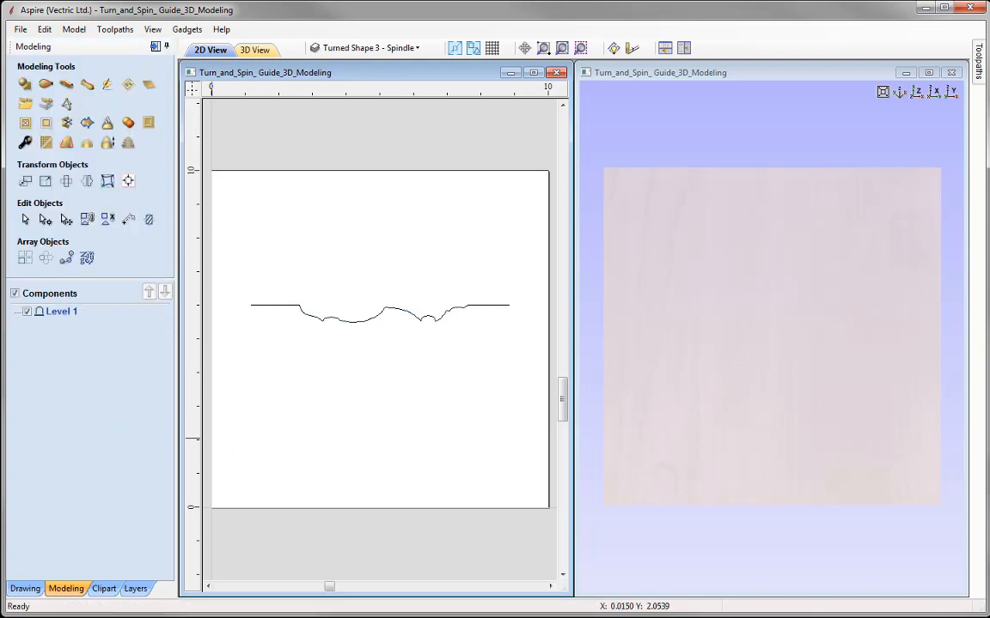
Draw two separate vertical lines about 1.01 inches long down from both ends of the spindle profile, ending at Y 5.0
click(25, 589)
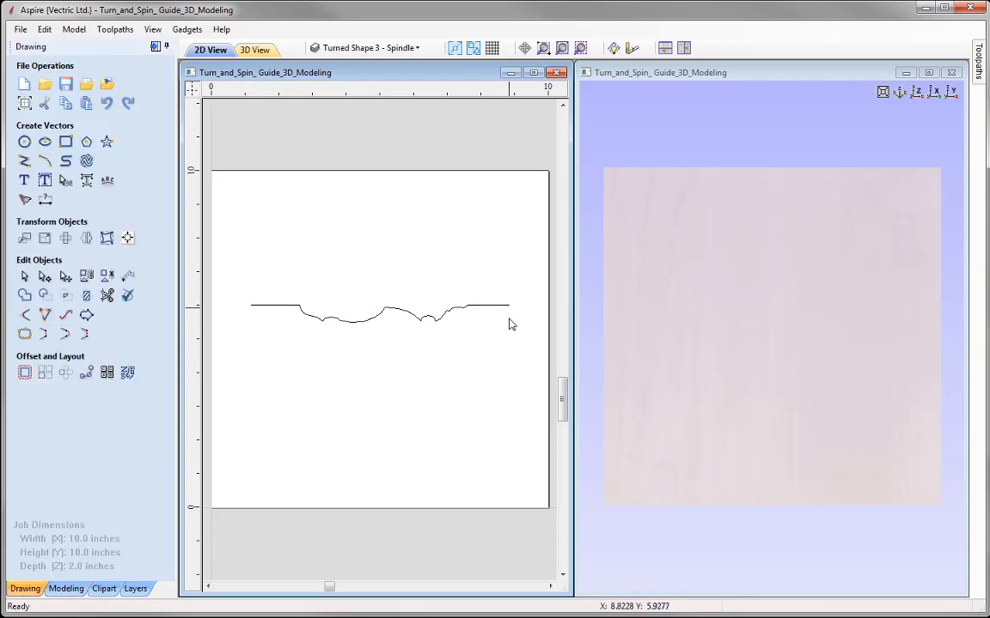
click(24, 161)
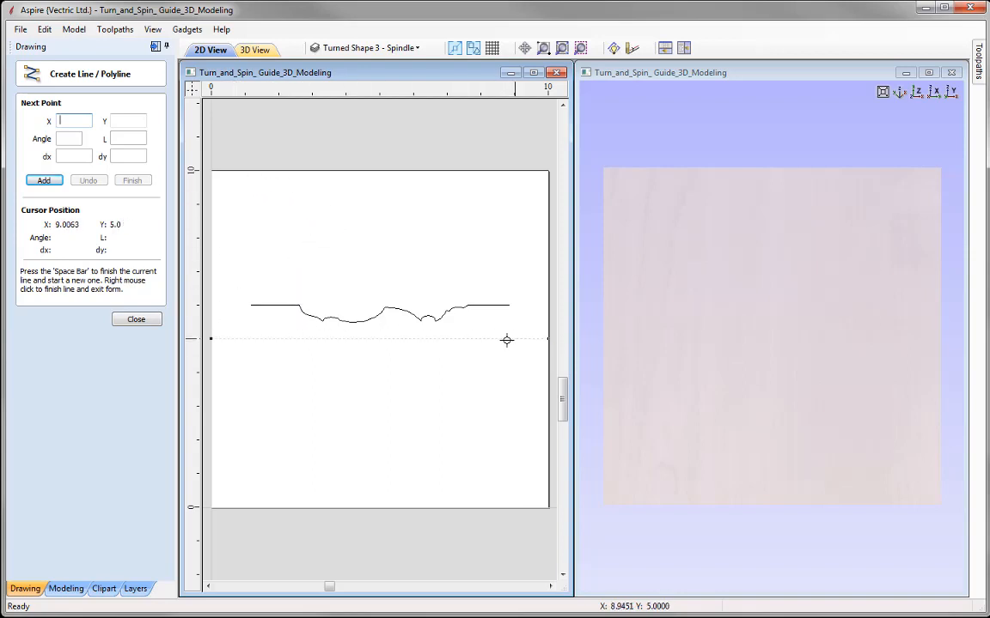
click(251, 306)
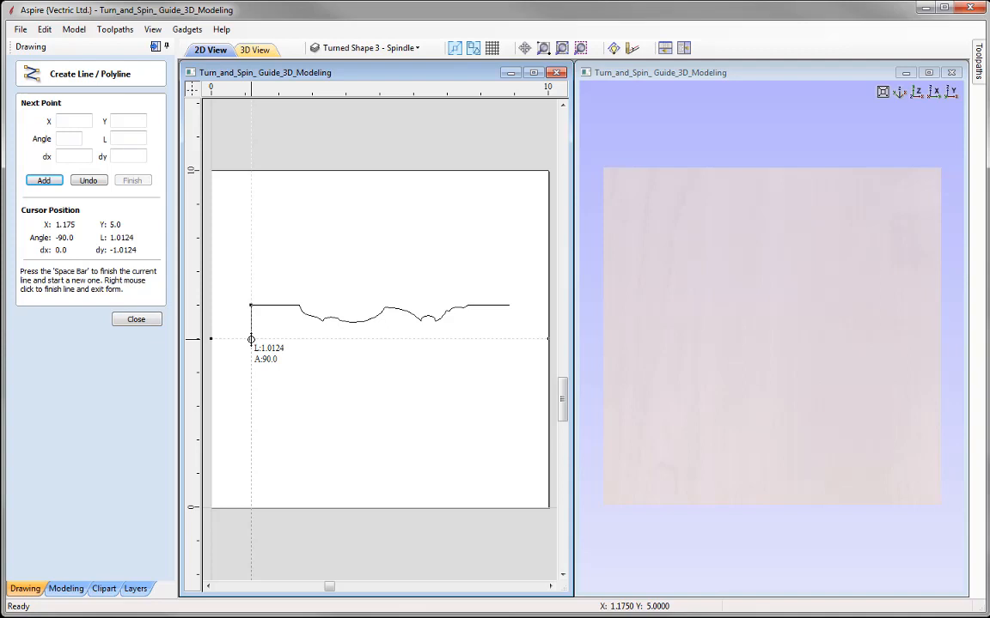
click(252, 342)
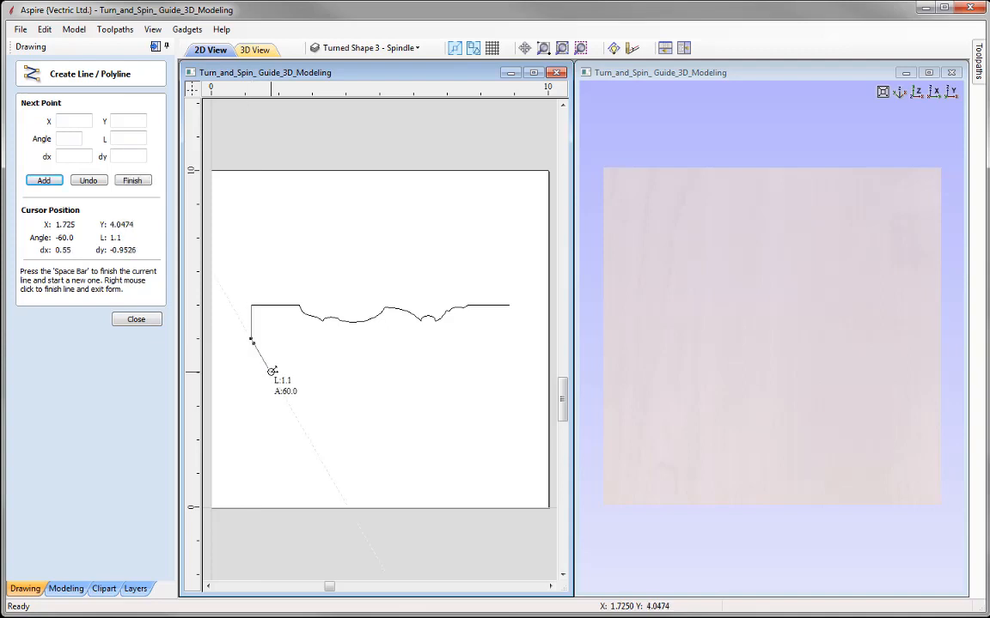
key(space)
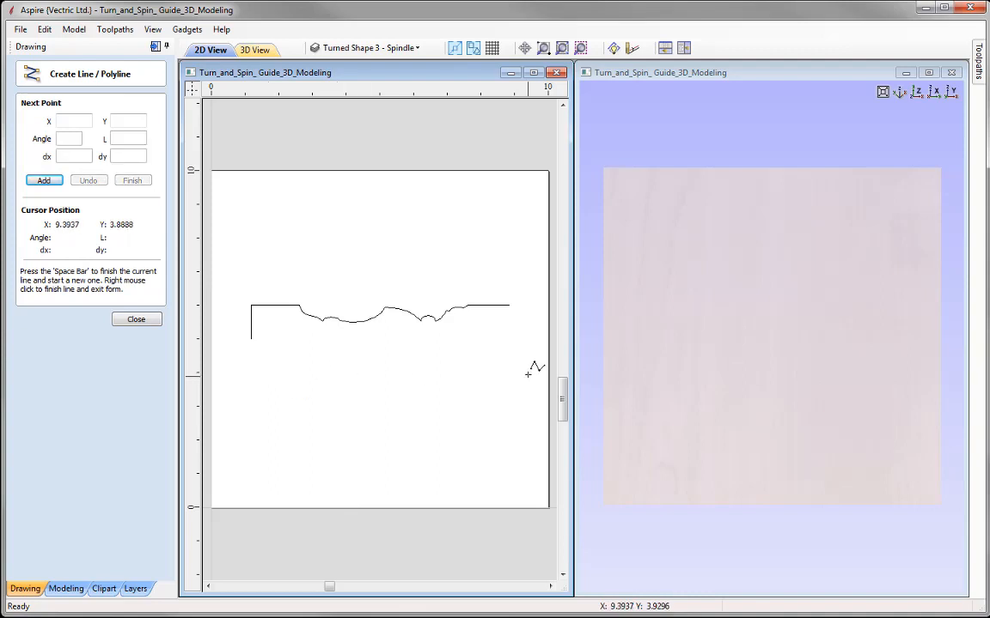
click(509, 305)
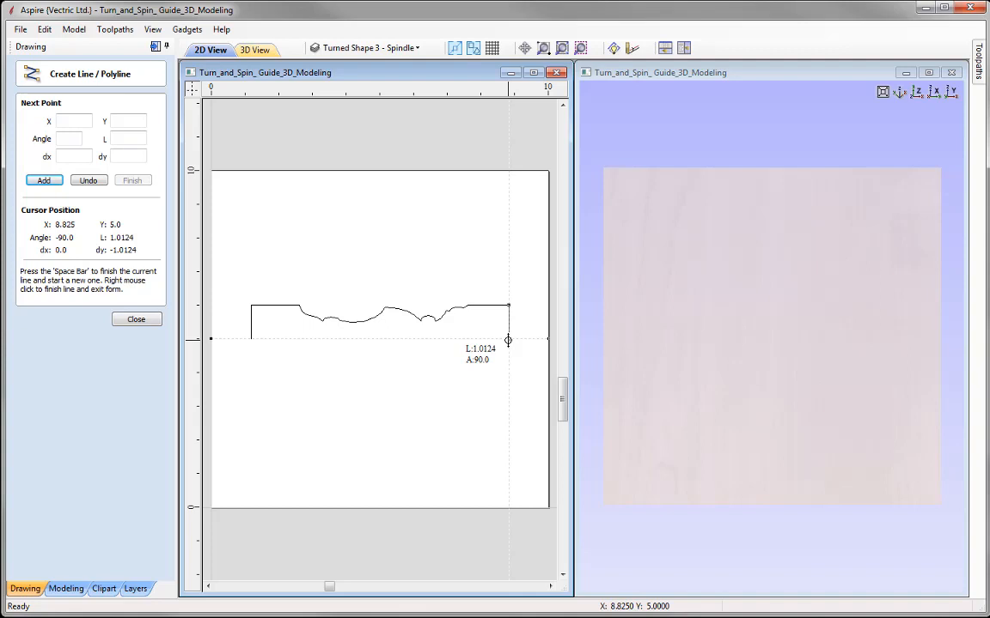
click(507, 340)
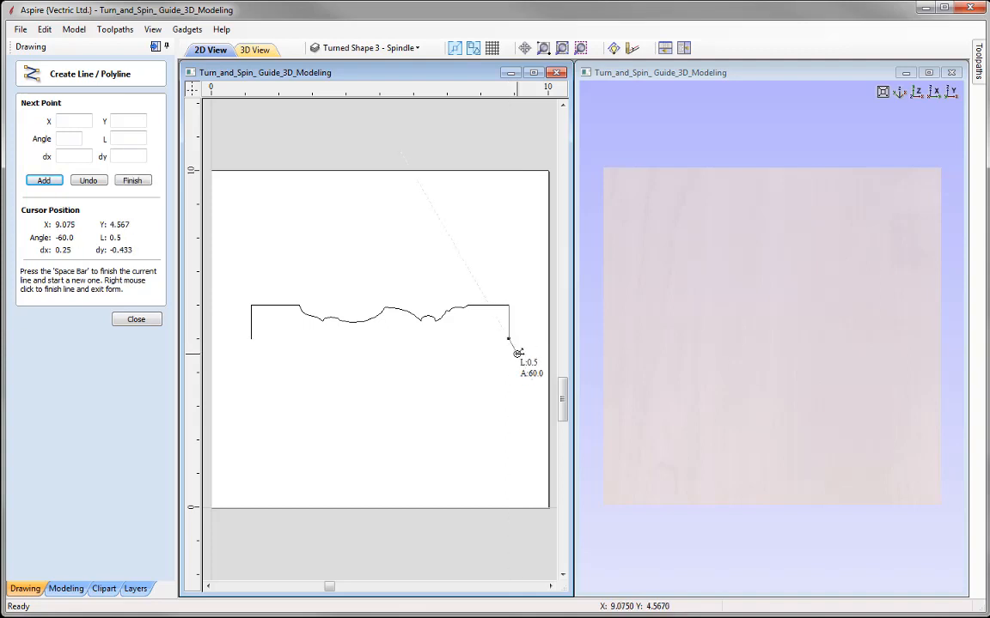
right_click(518, 353)
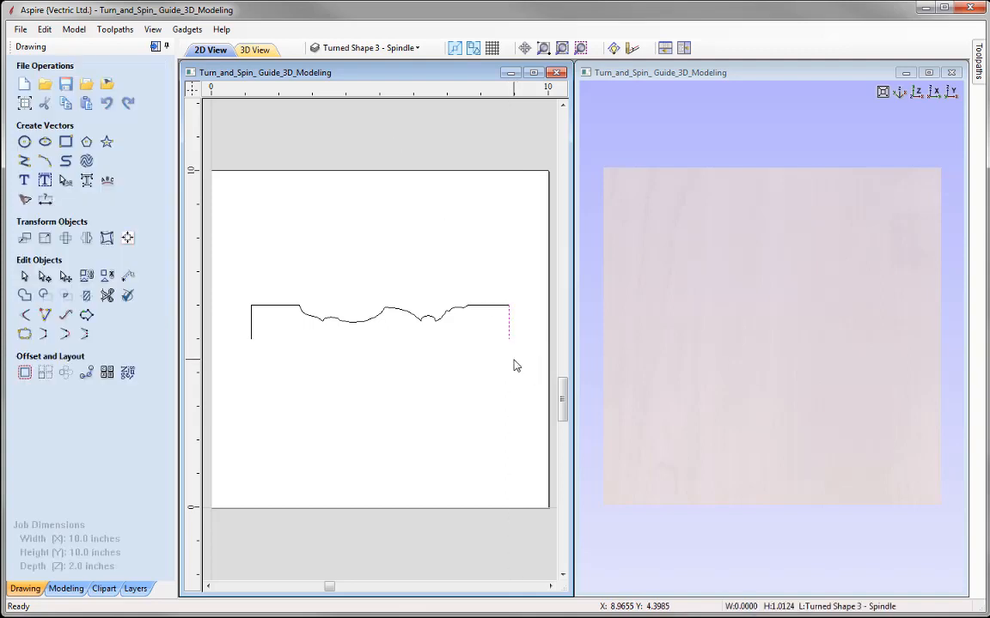
Join the spindle profile and its two vertical end lines into one open vector
click(498, 306)
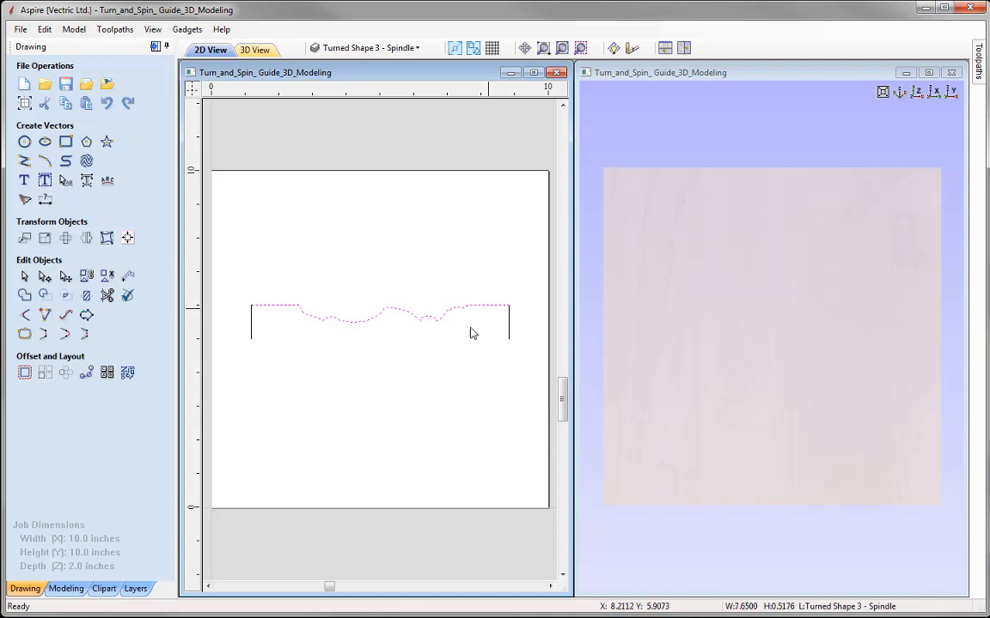
click(252, 321)
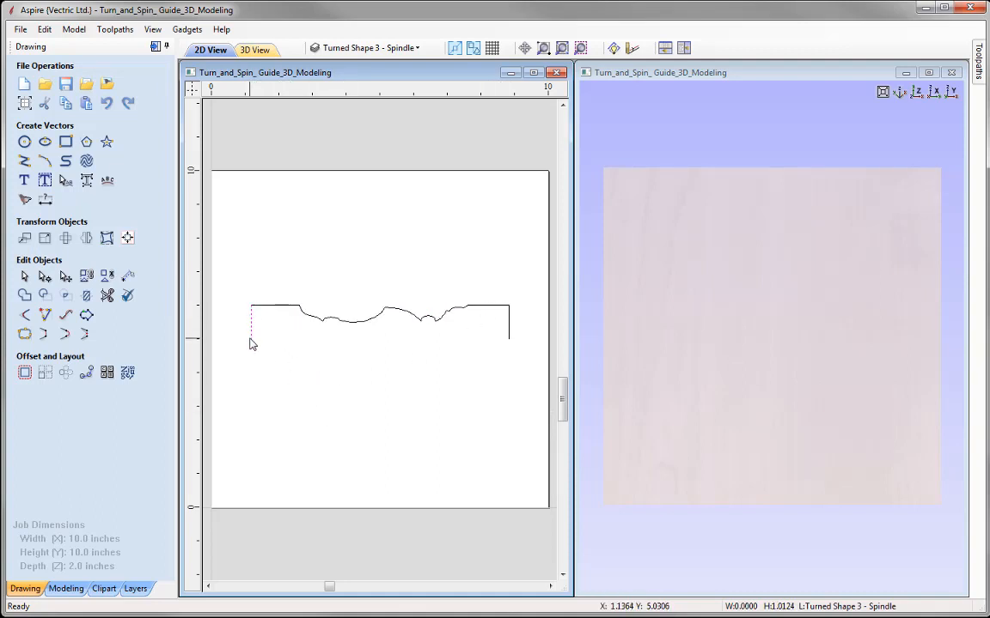
shift+click(284, 307)
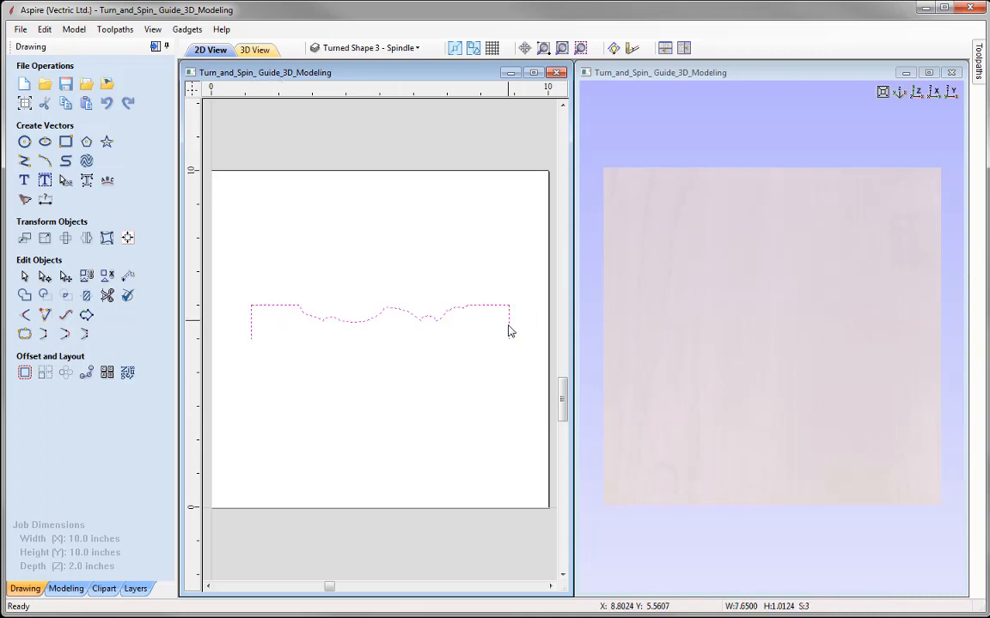
click(24, 335)
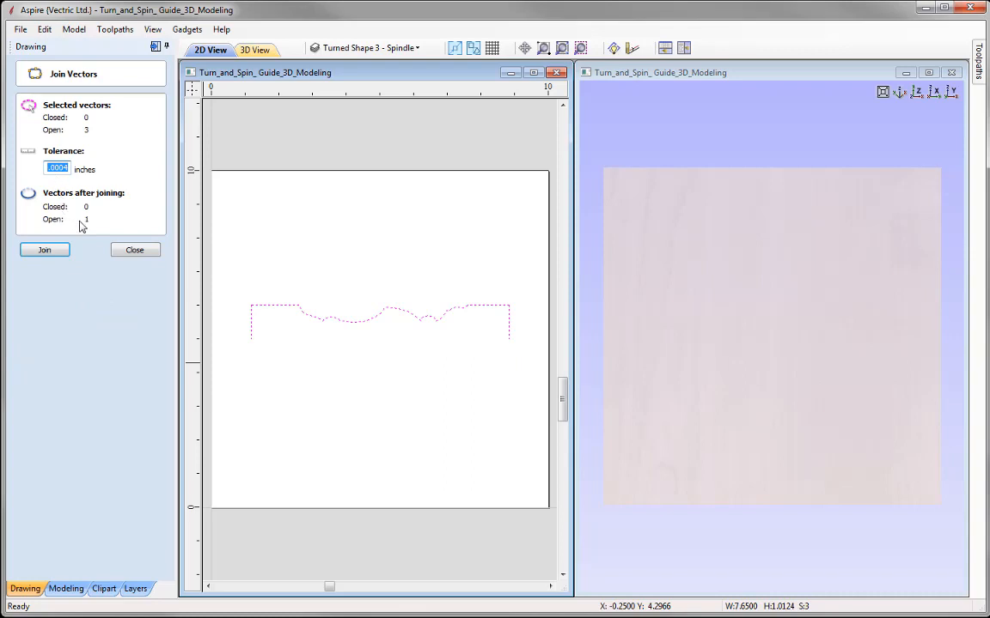
click(44, 251)
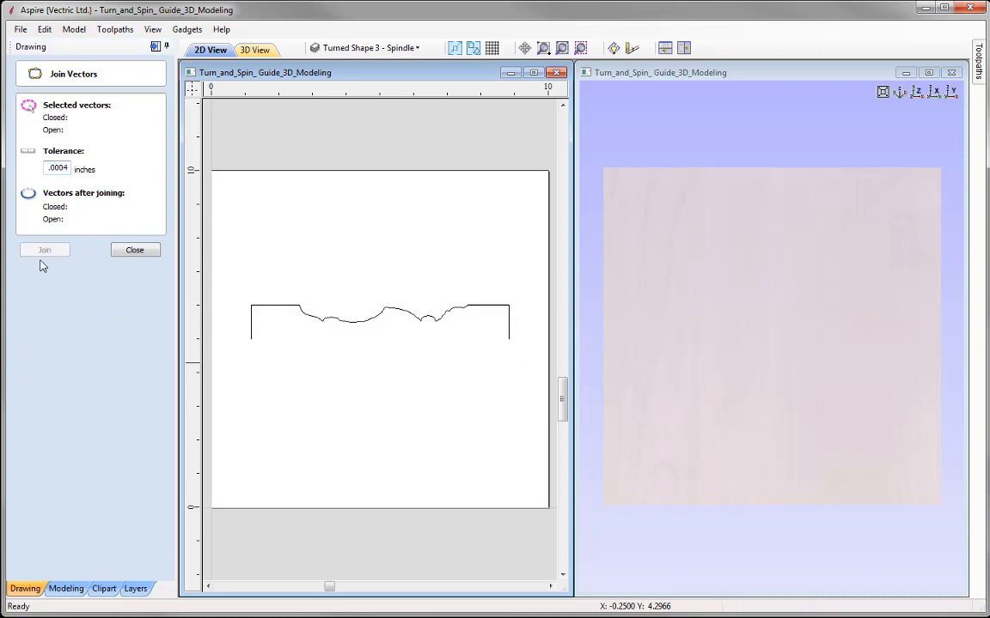
click(135, 250)
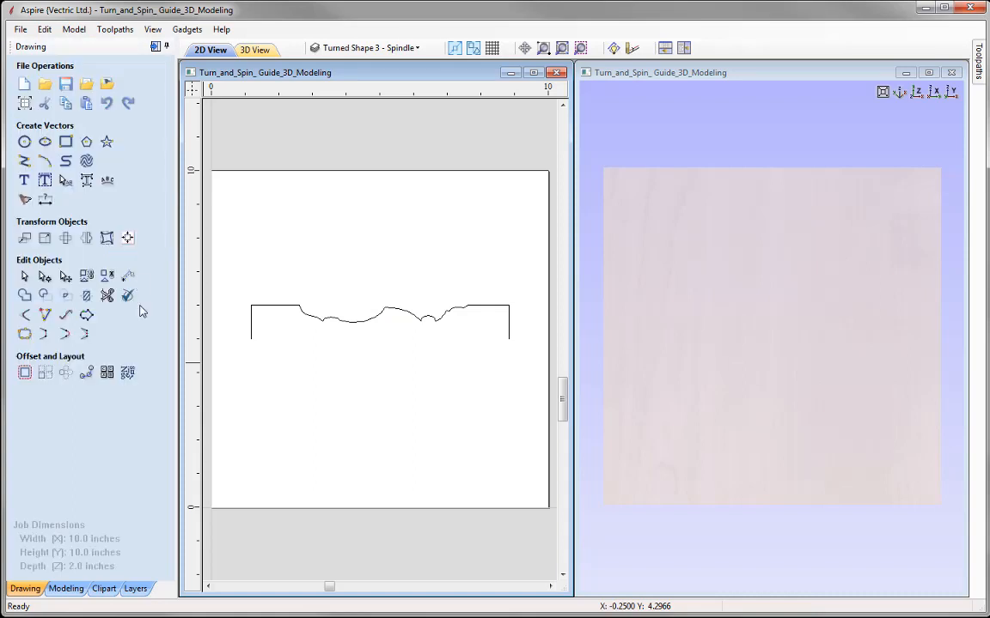
Show the joined spindle profile's nodes to check its start and end points, and return to normal selection
click(266, 309)
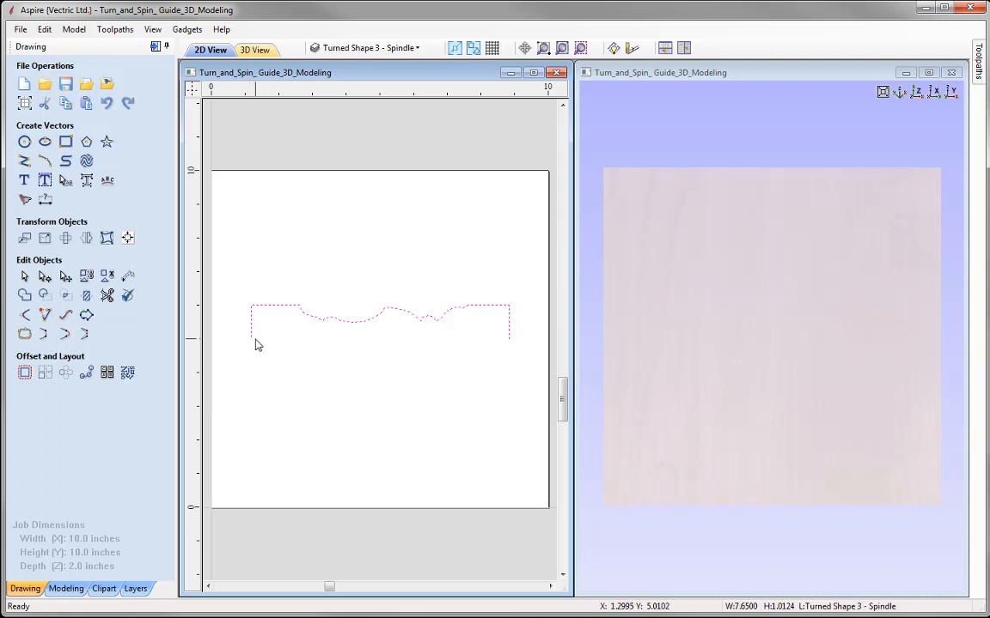
key(n)
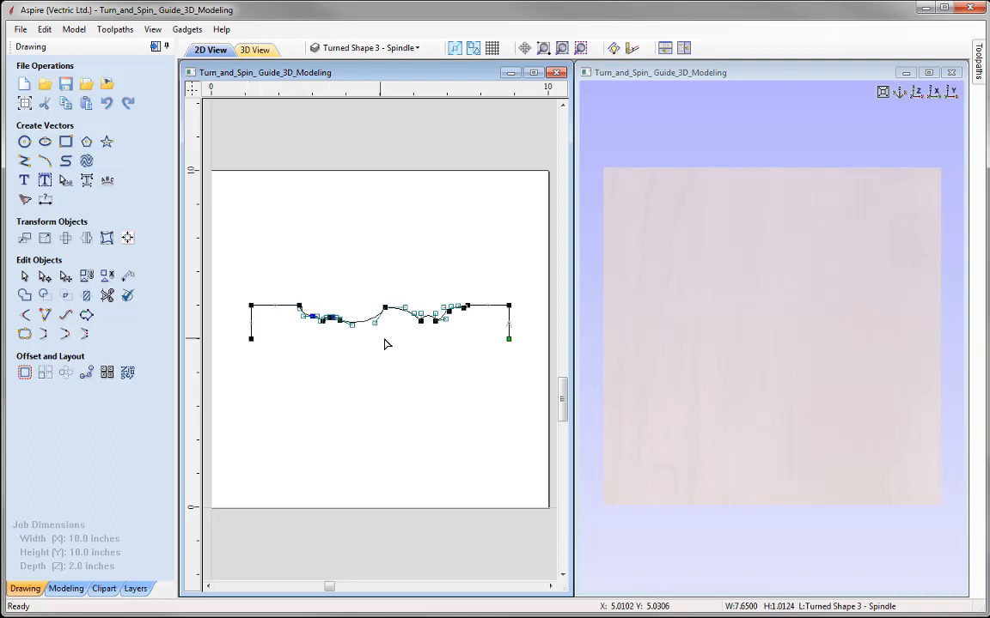
click(24, 275)
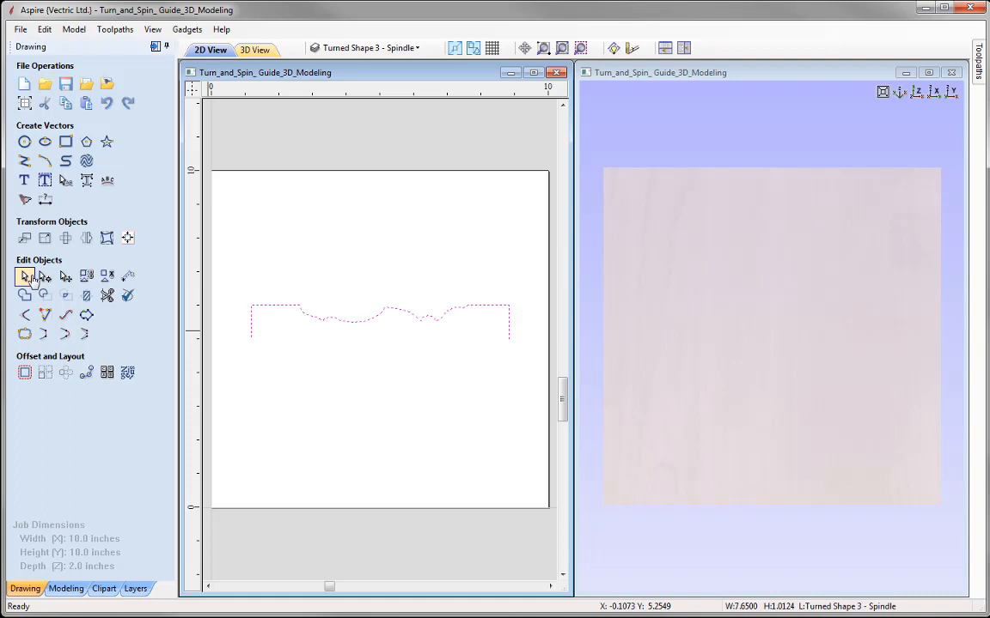
Turn the joined spindle profile around the line from its start point to its end point as an additive component, without exact height scaling
click(67, 589)
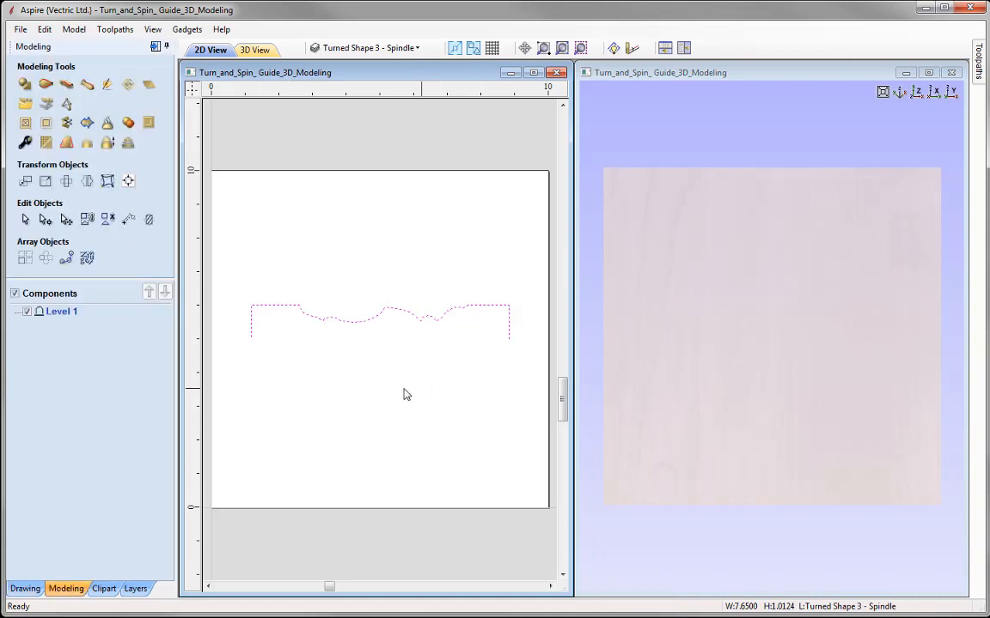
click(87, 84)
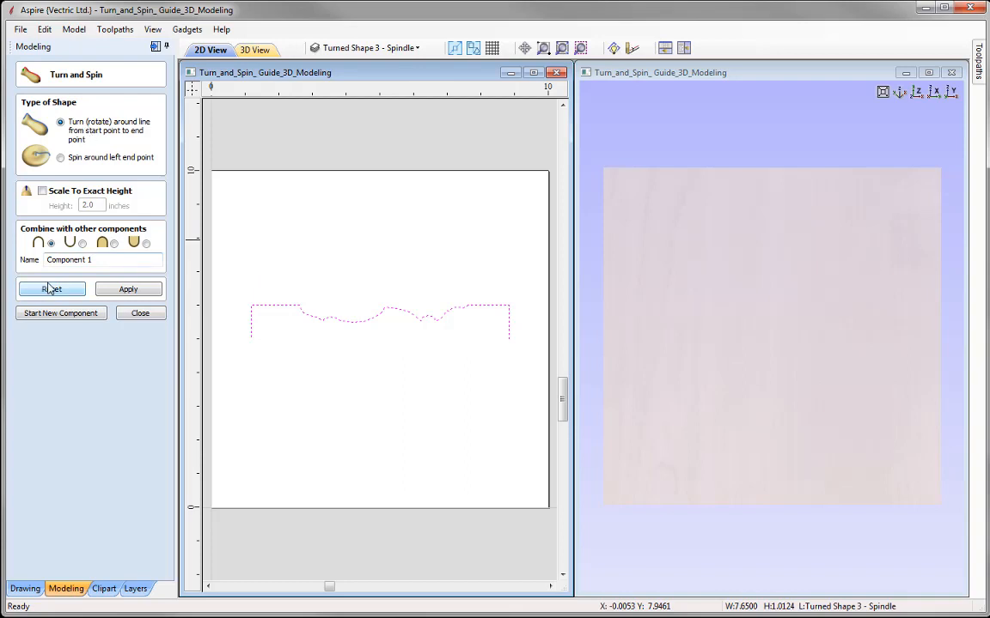
click(128, 290)
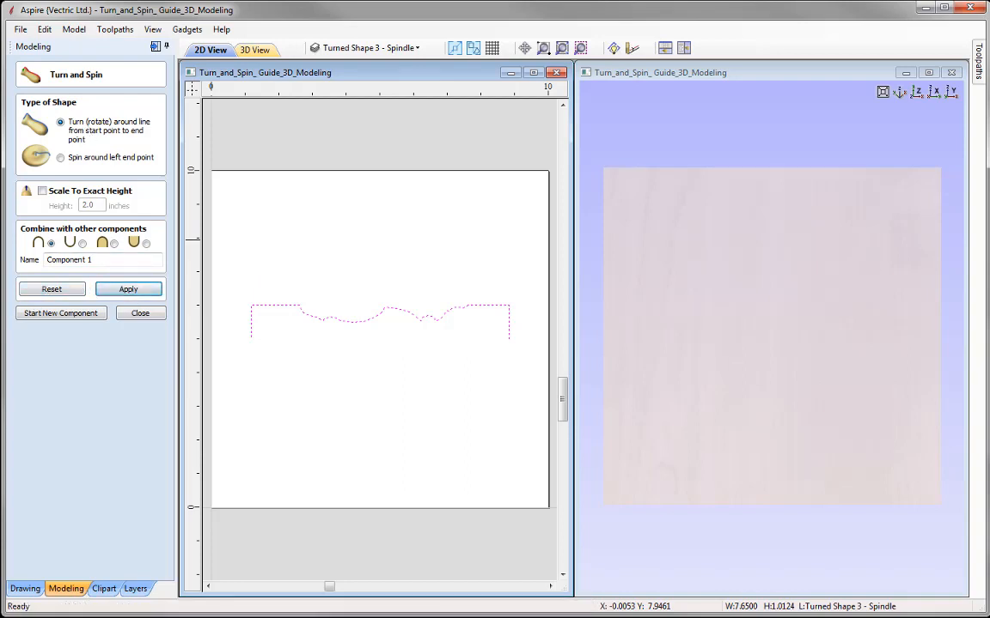
click(664, 338)
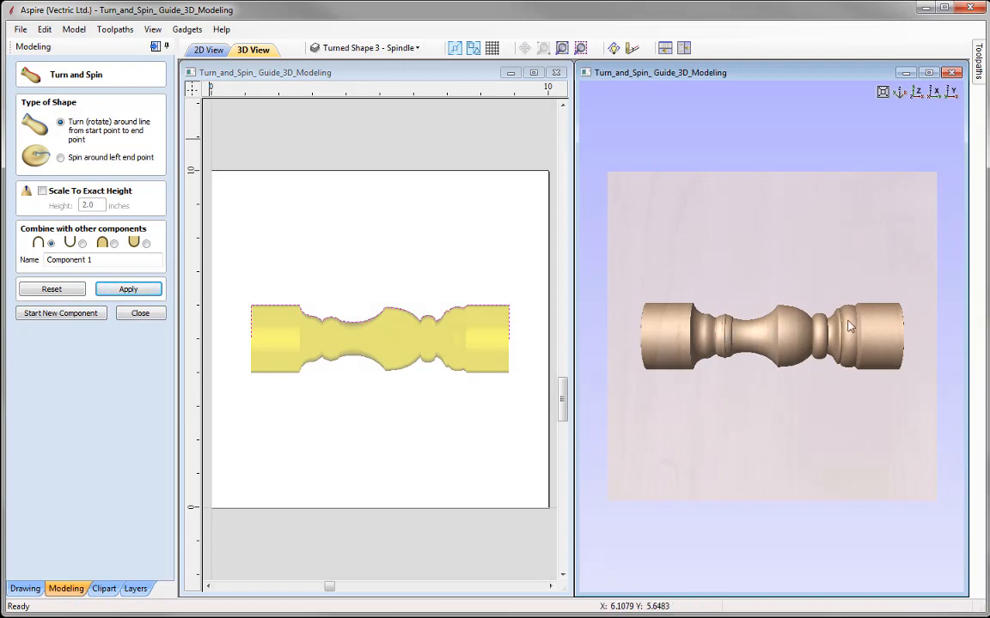
drag(817, 475, 824, 325)
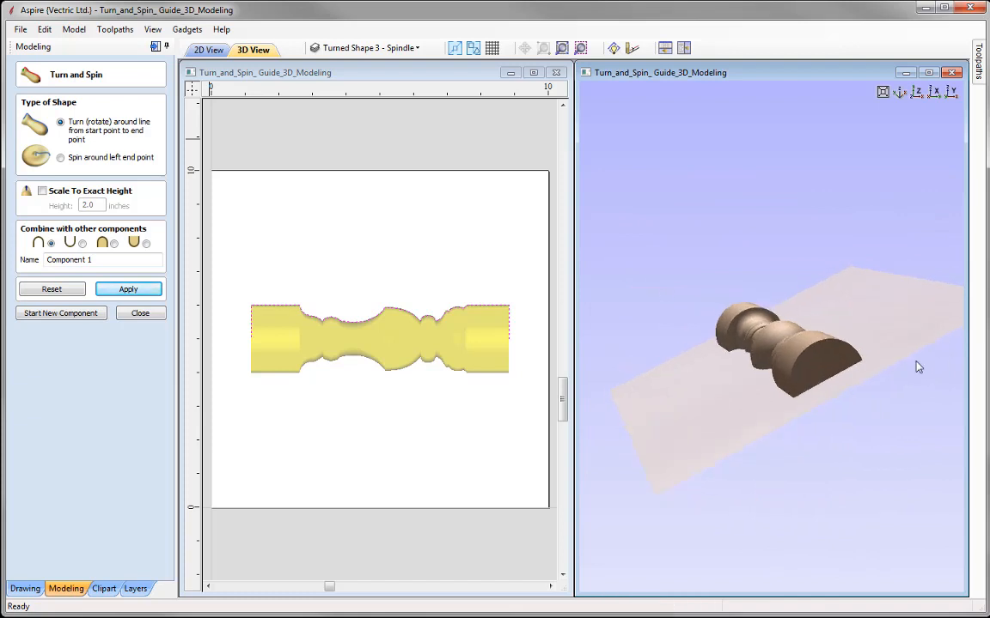
drag(731, 344, 718, 422)
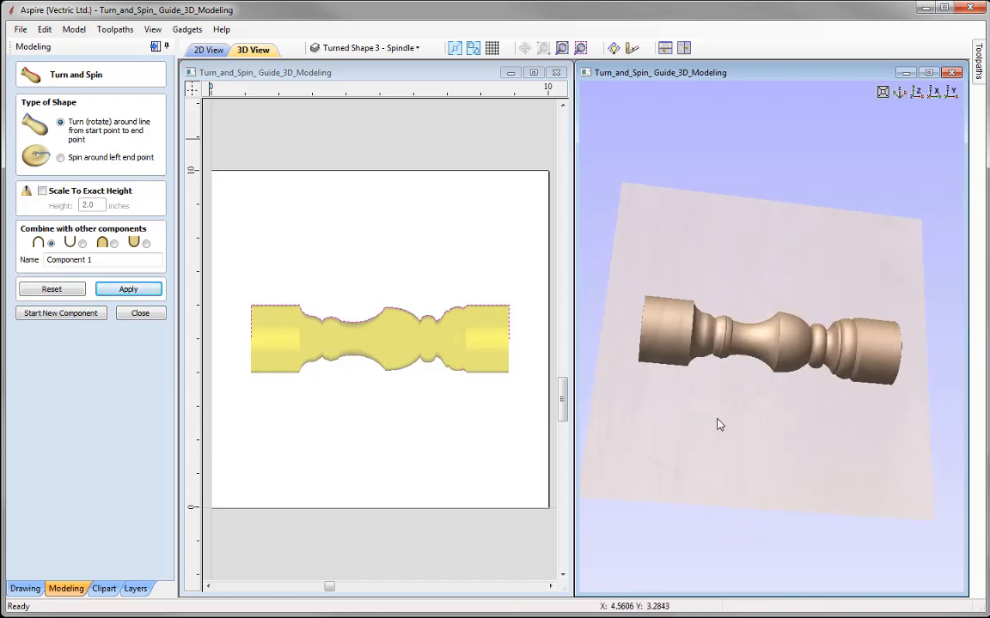
click(918, 96)
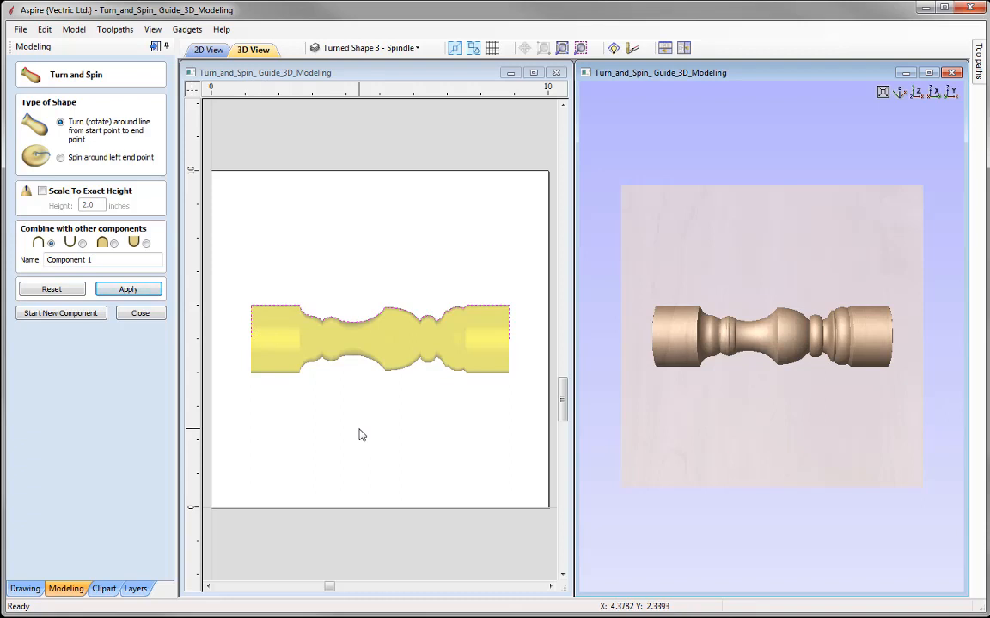
Reset the turned spindle shape, hide its layer, and make the Turned Shape 4 - Pendant layer visible and active
click(52, 290)
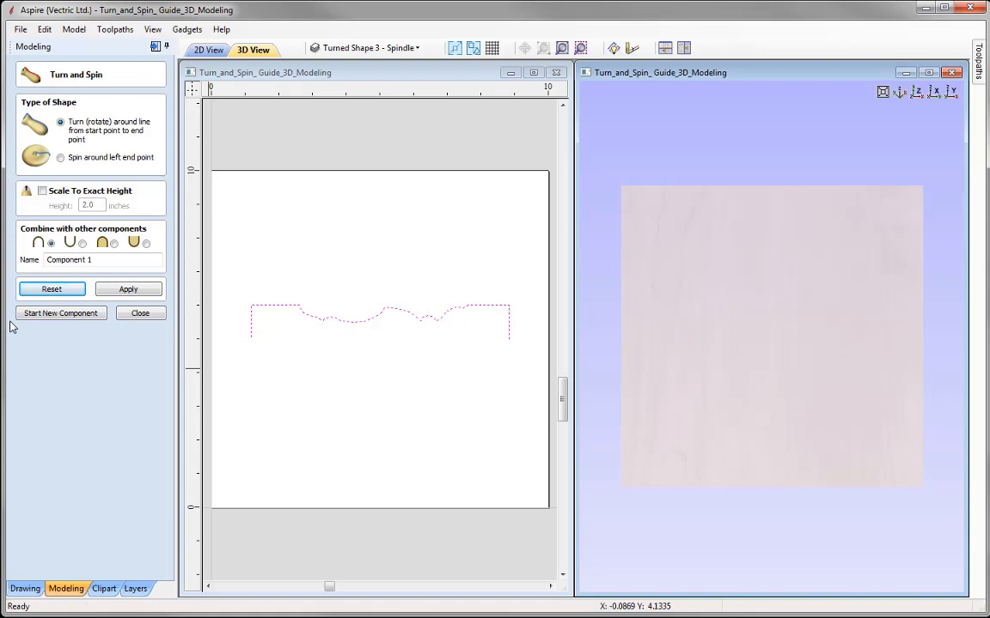
click(328, 50)
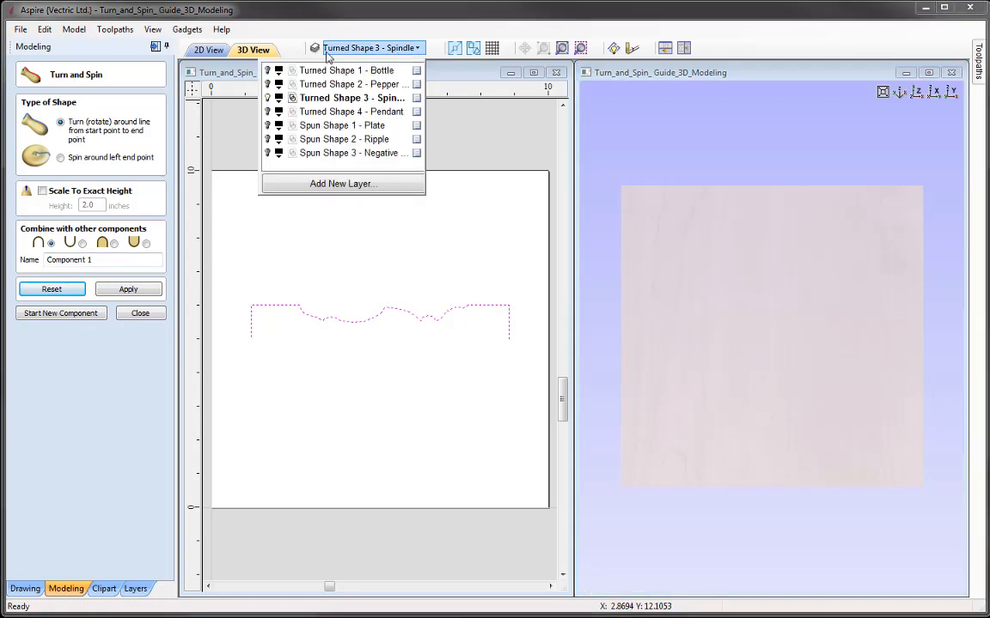
click(268, 99)
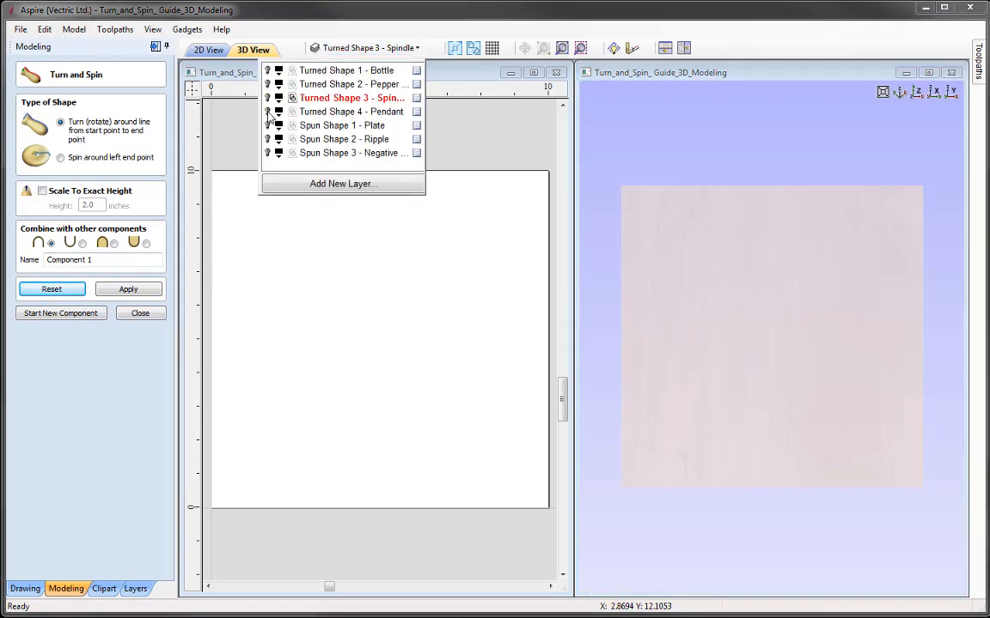
click(267, 113)
click(338, 115)
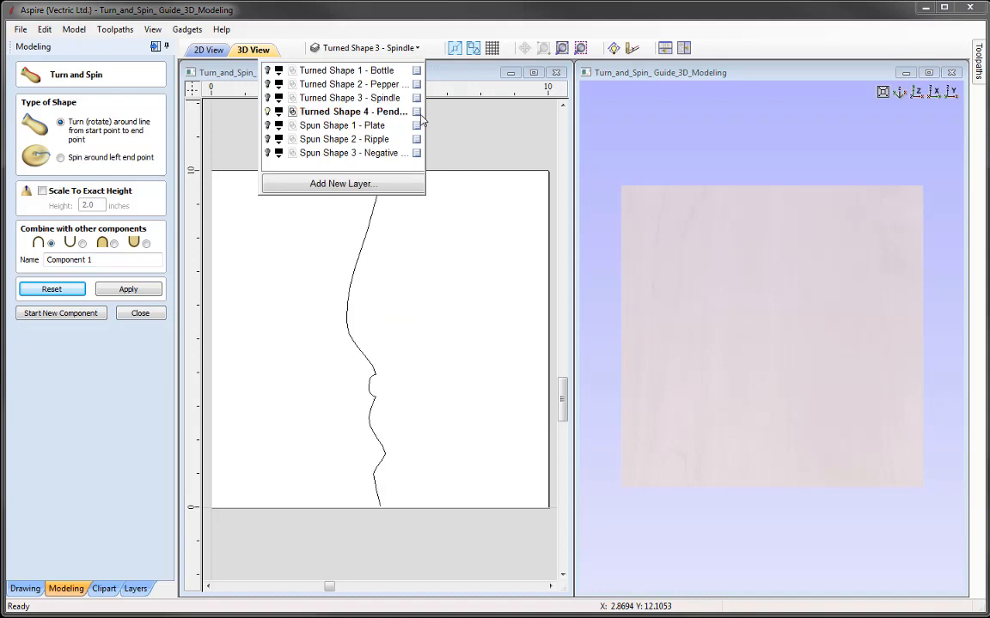
click(484, 182)
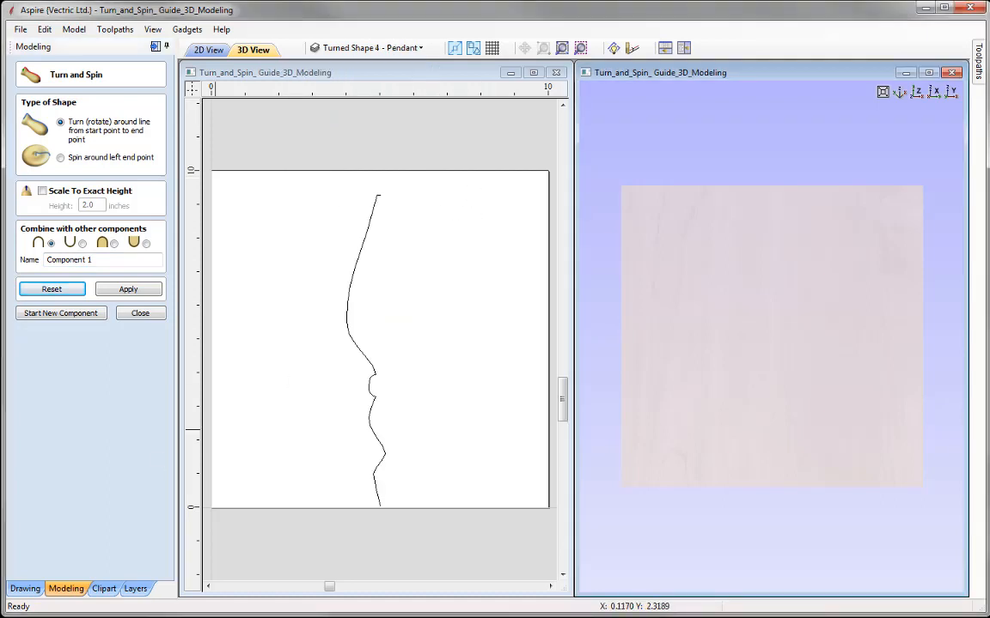
Turn the pendant profile around the line from its start point to its end point as an additive component, without exact height scaling
click(204, 547)
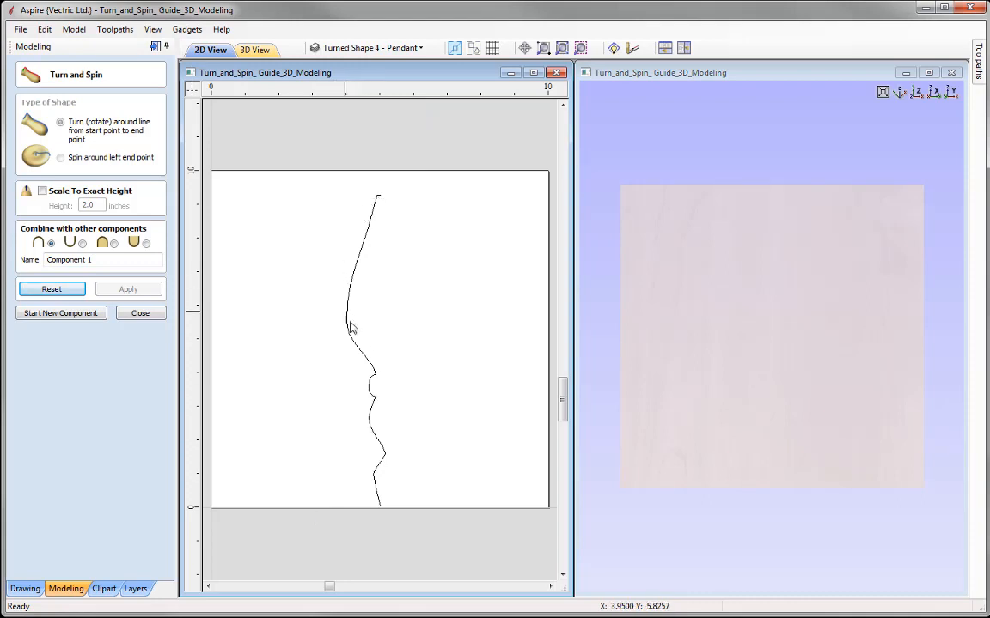
click(365, 248)
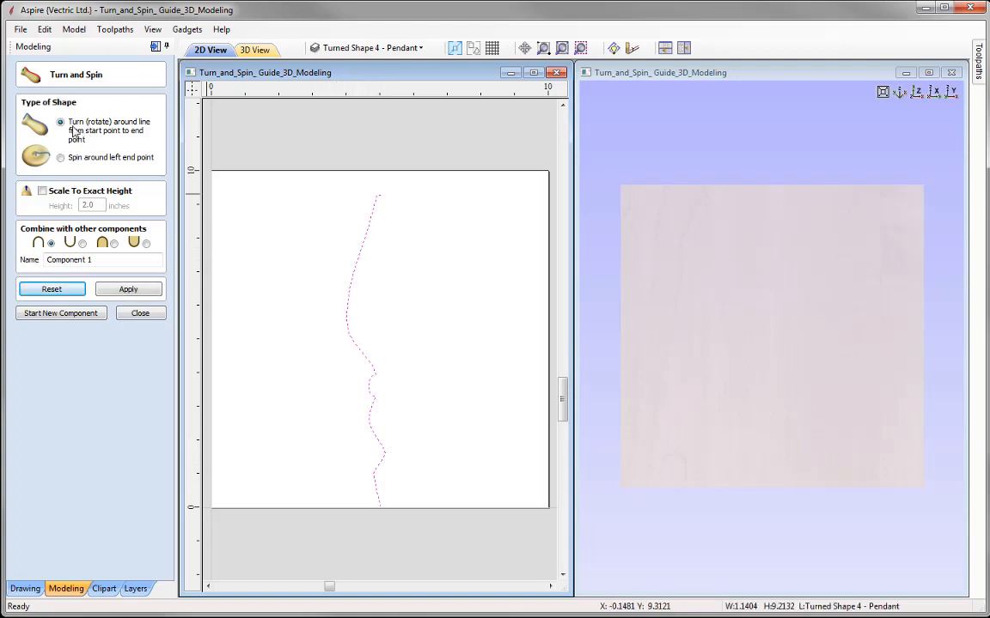
click(138, 291)
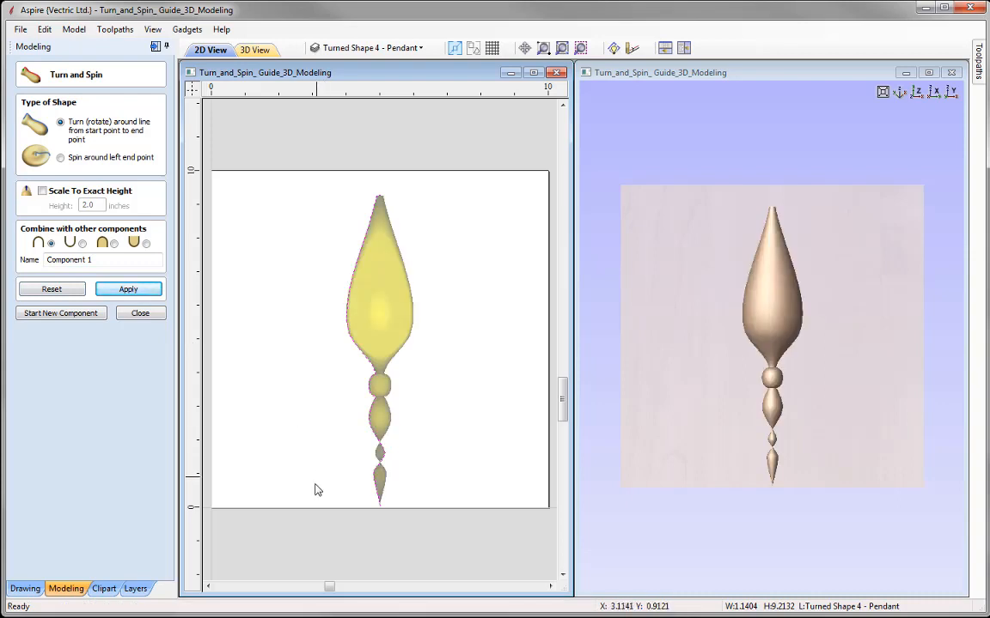
click(877, 454)
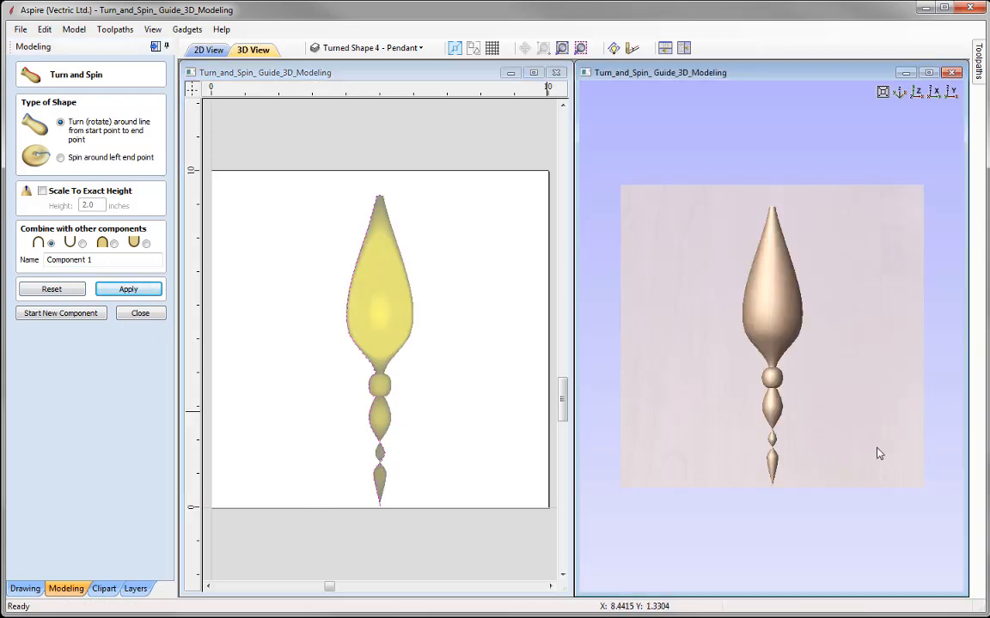
scroll(877, 470, up, 2)
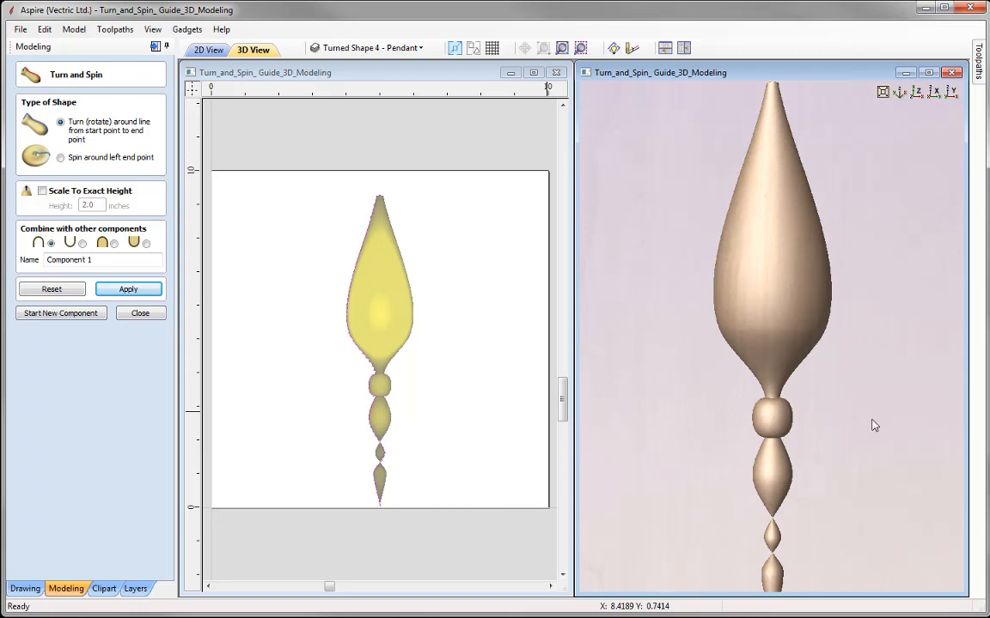
middle_drag(871, 420, 870, 386)
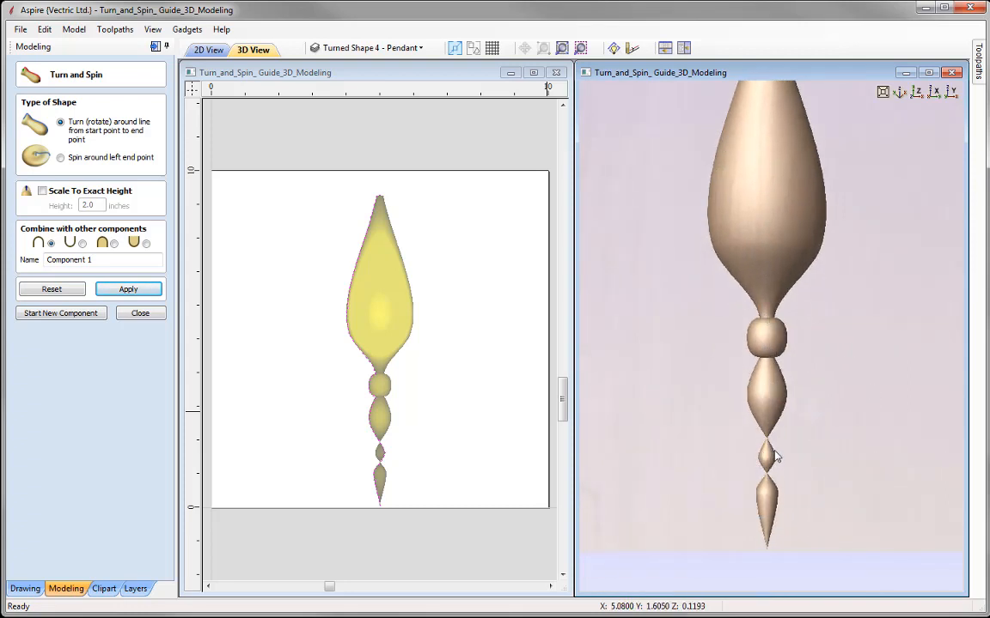
Examine the narrow joints between the lowest sections of the turned pendant in 3D, and return to the plan view
middle_drag(829, 410, 847, 316)
scroll(826, 367, up, 4)
scroll(849, 321, up, 3)
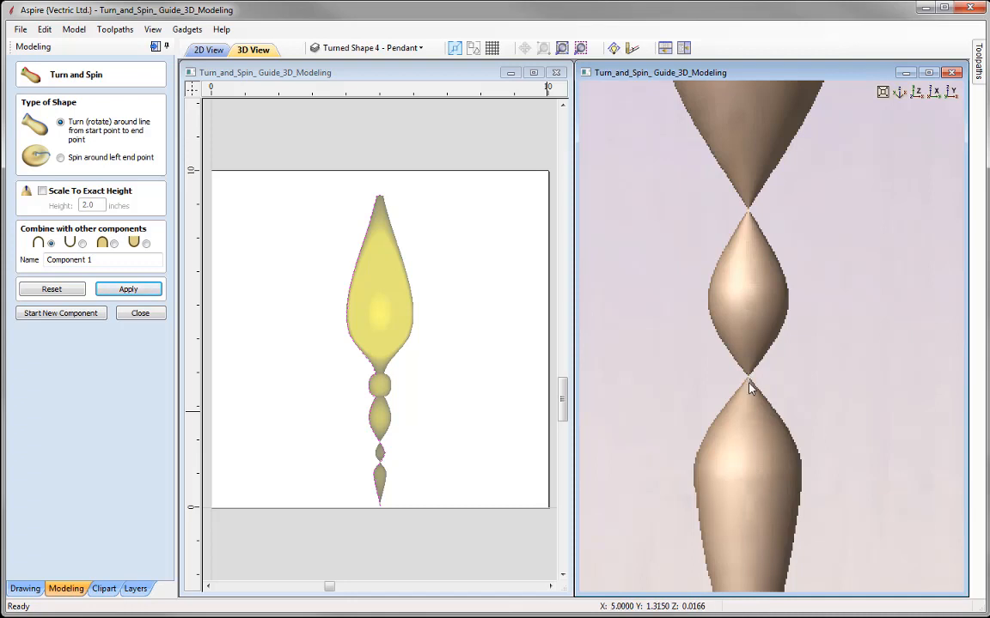
scroll(748, 388, up, 3)
scroll(702, 481, down, 5)
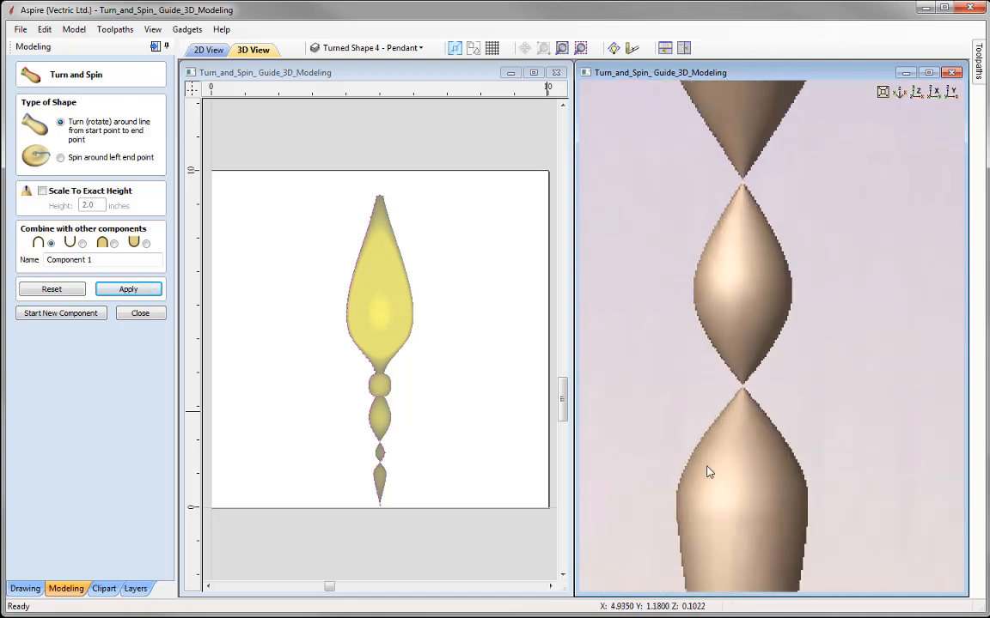
scroll(733, 444, down, 1)
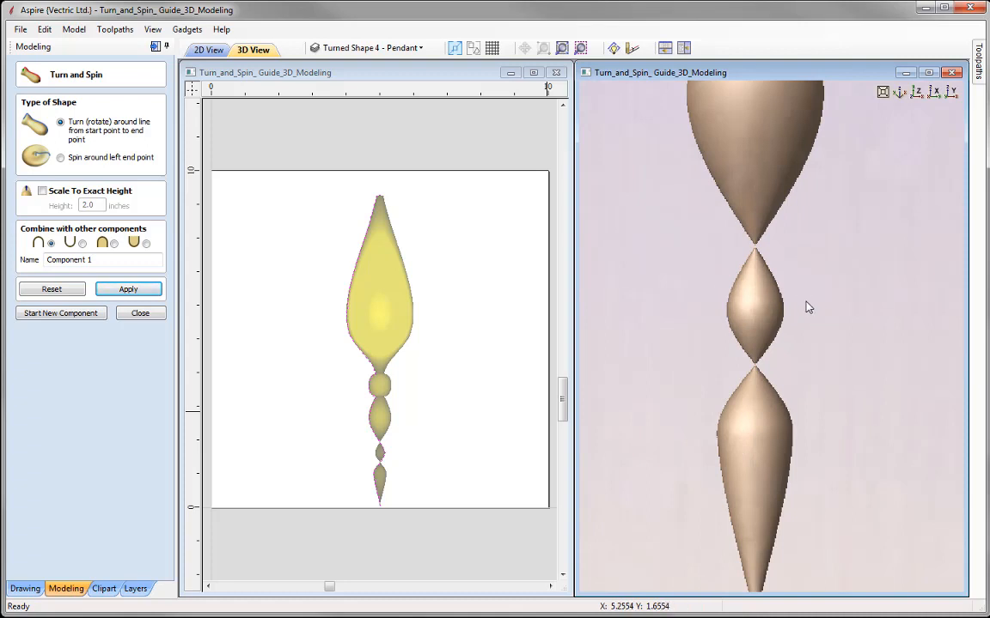
scroll(788, 290, down, 2)
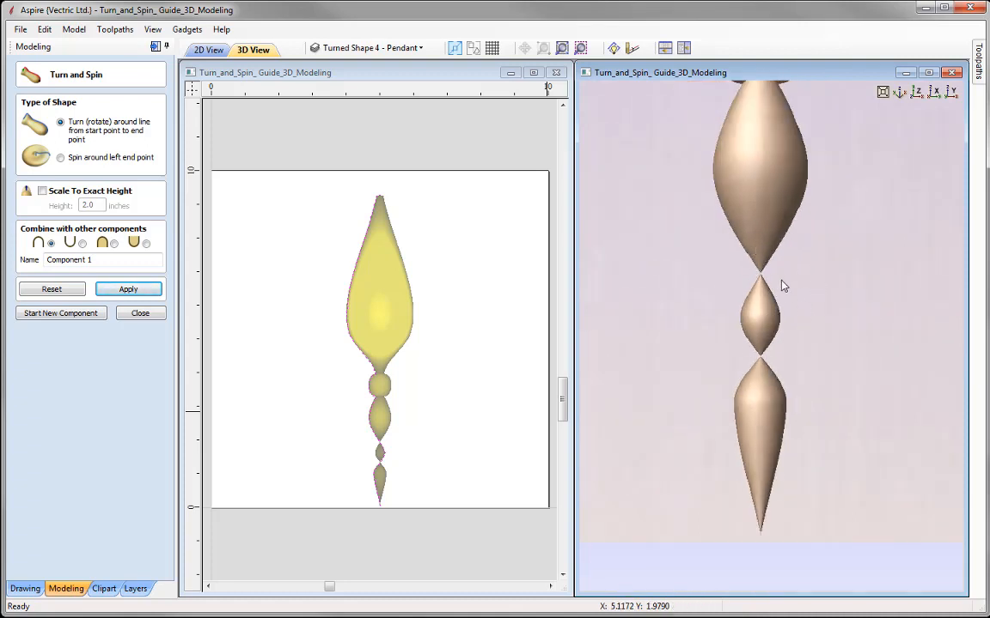
click(915, 95)
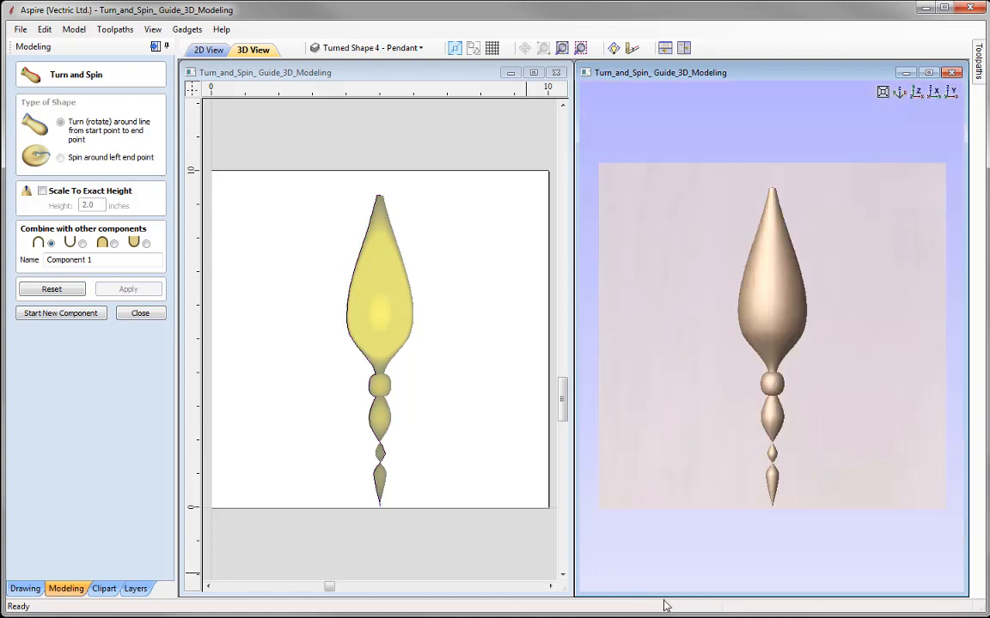
Edit the pendant profile's nodes and insert a point on each side of the small bead where the profile crosses its axis
scroll(382, 504, up, 2)
scroll(374, 520, up, 3)
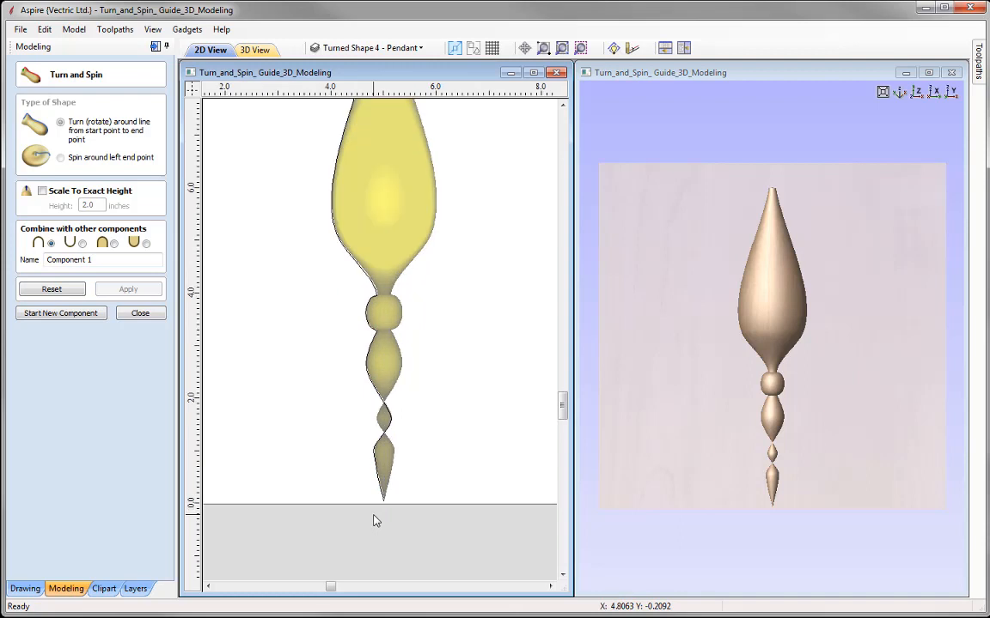
scroll(374, 527, up, 1)
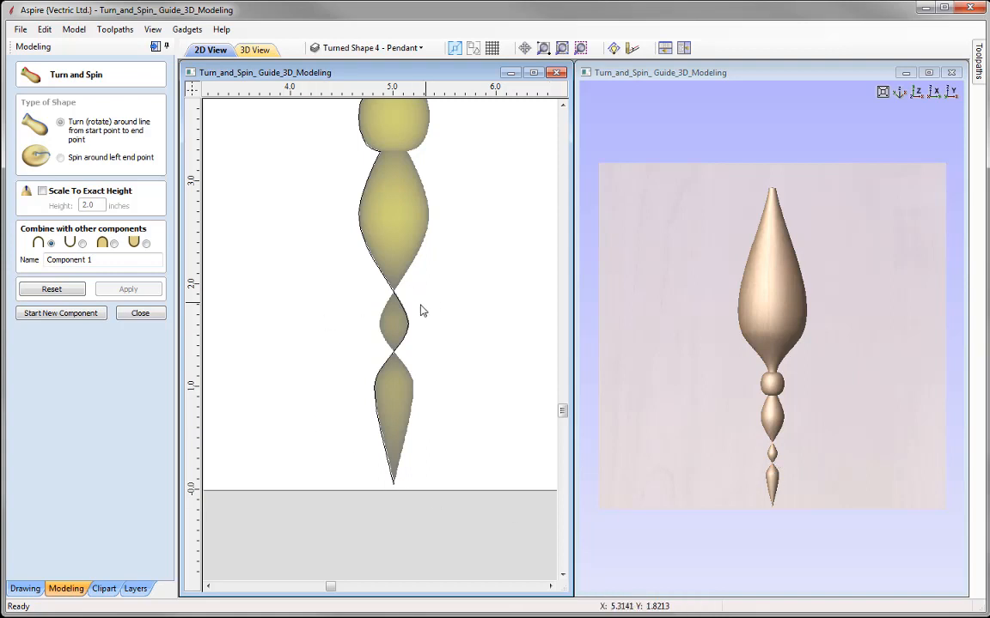
click(409, 344)
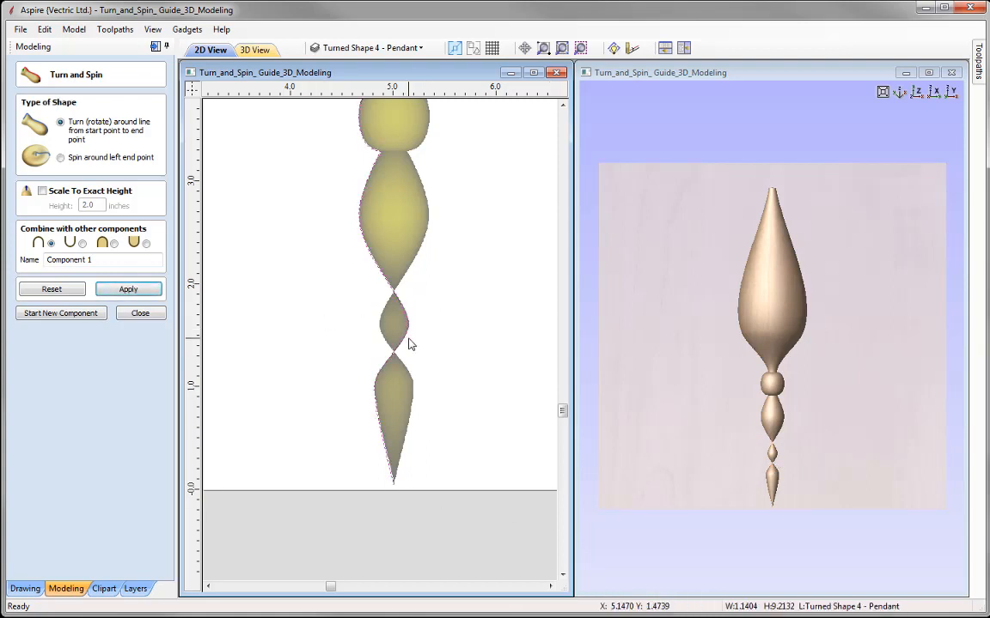
key(n)
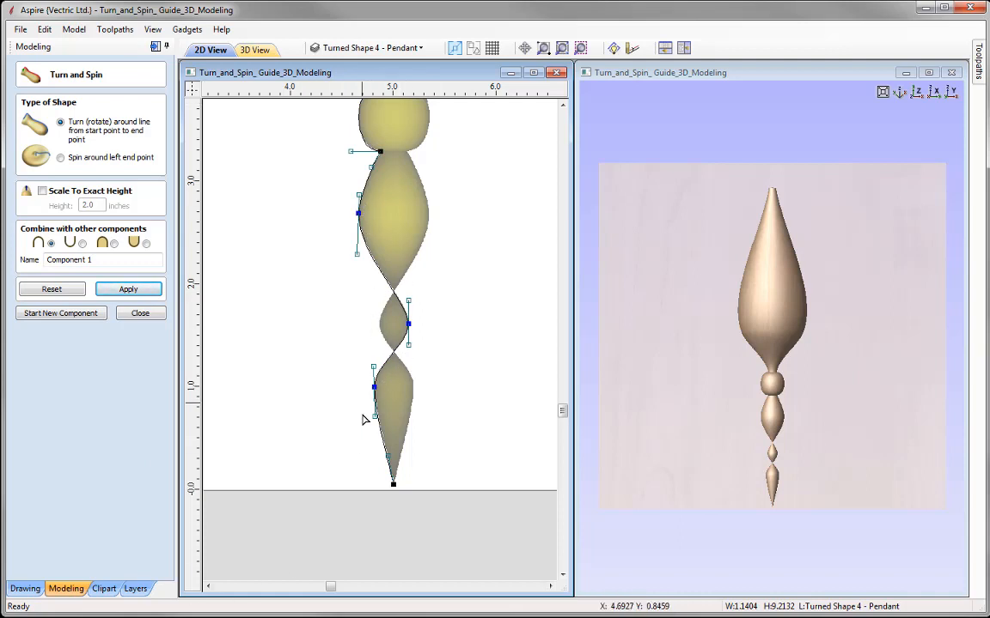
right_click(372, 263)
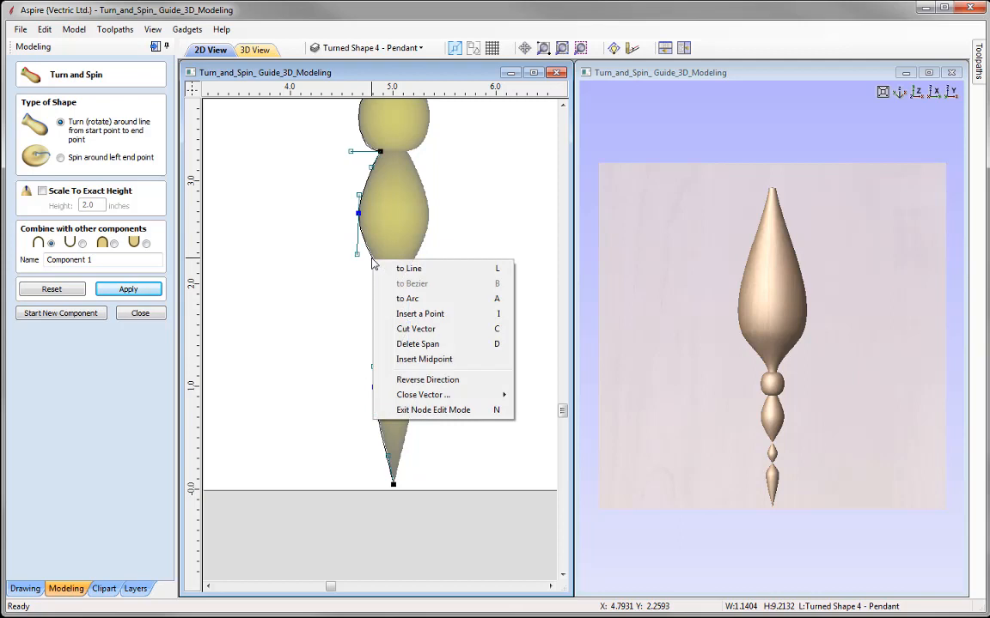
click(414, 314)
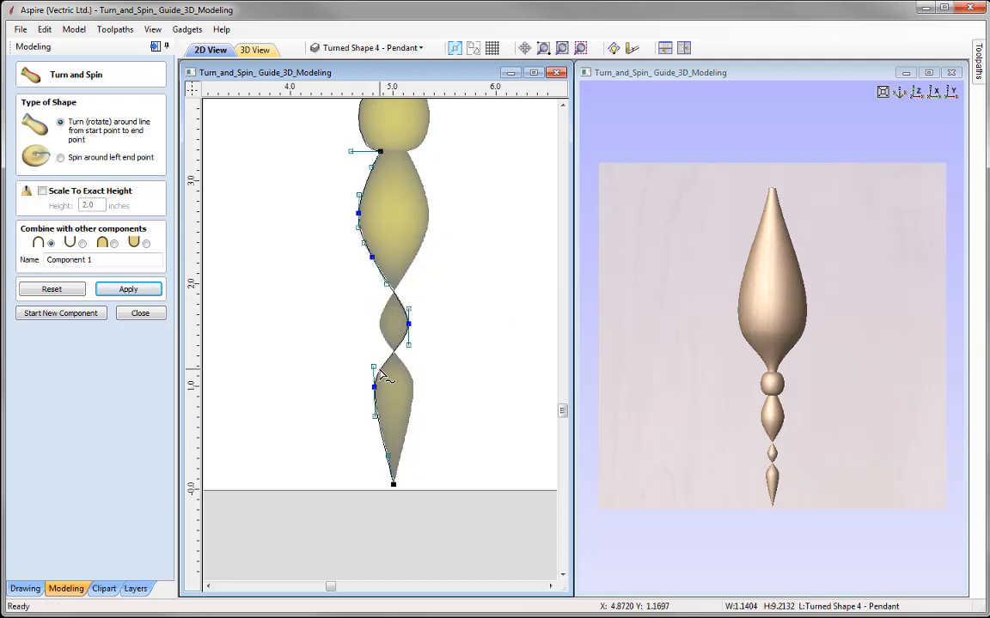
right_click(383, 373)
click(427, 425)
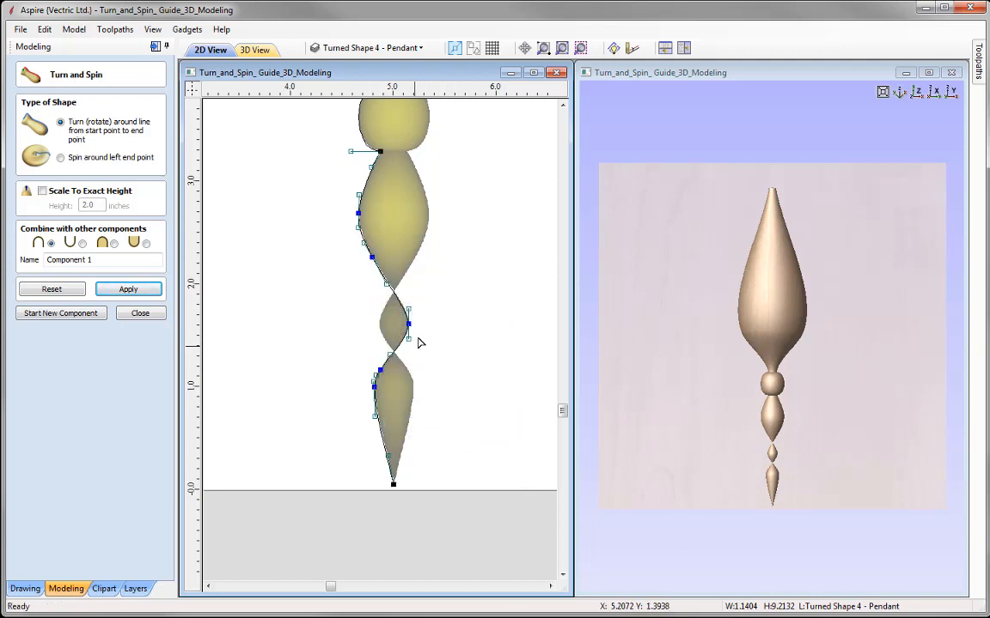
Move the small bead's node to the same side of the axis as the rest of the pendant profile, and turn the shape again
drag(408, 323, 370, 298)
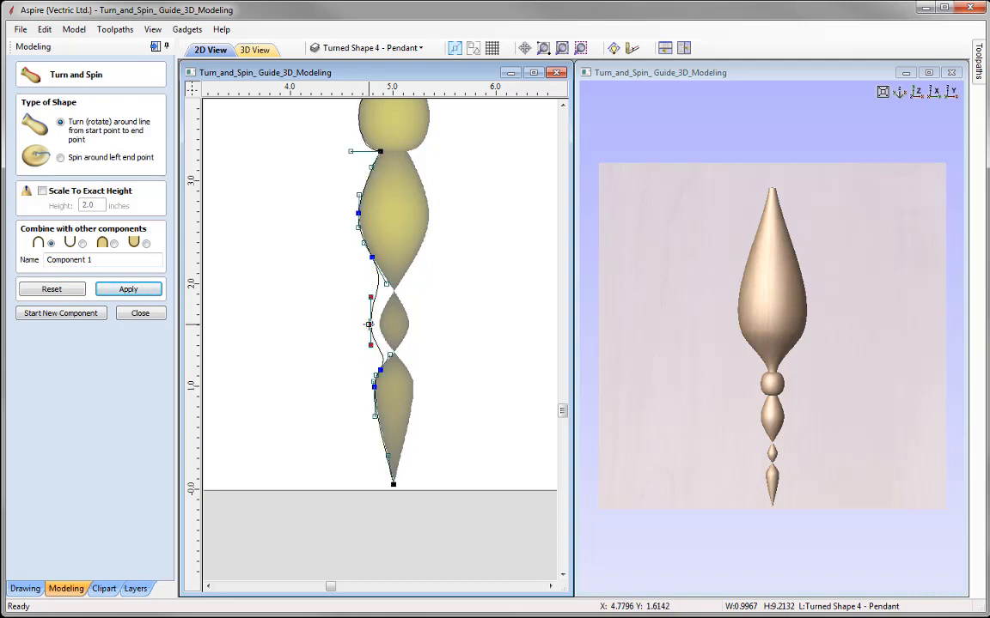
drag(371, 324, 369, 321)
click(126, 289)
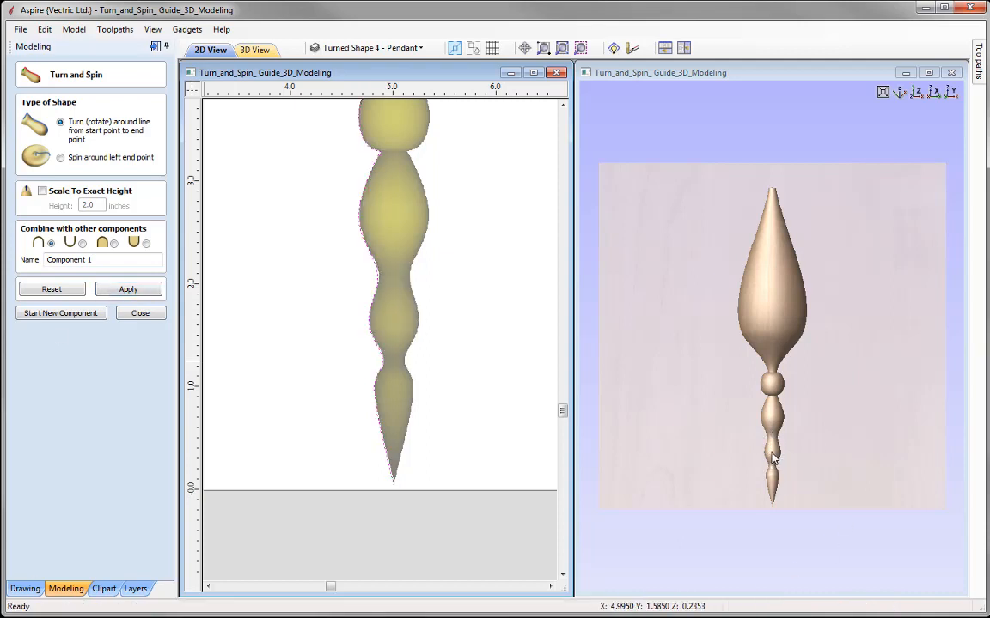
Finish the Turn and Spin operation and delete the turned pendant component
click(133, 314)
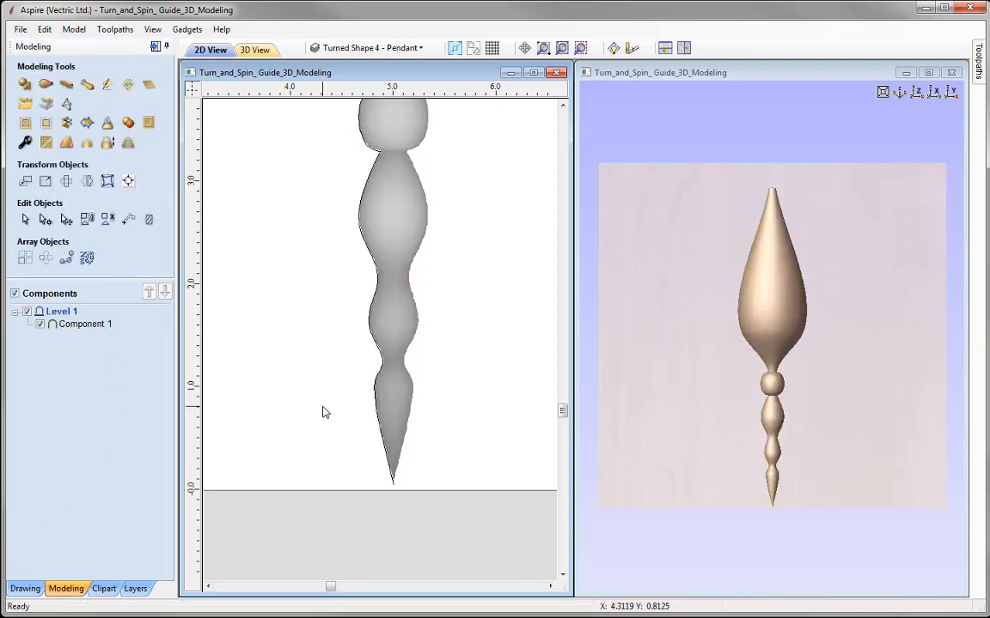
click(82, 324)
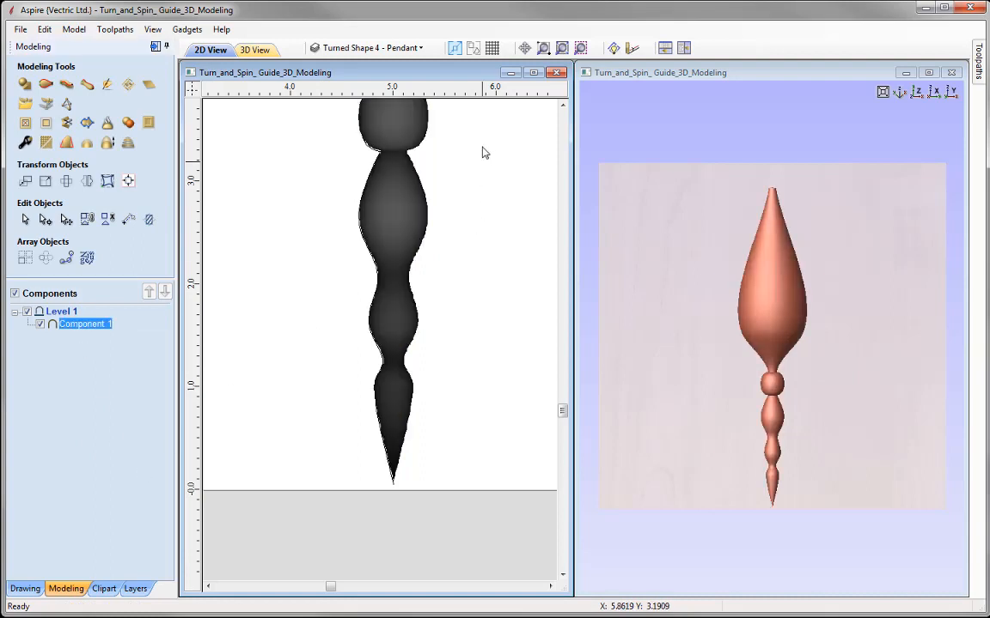
click(561, 48)
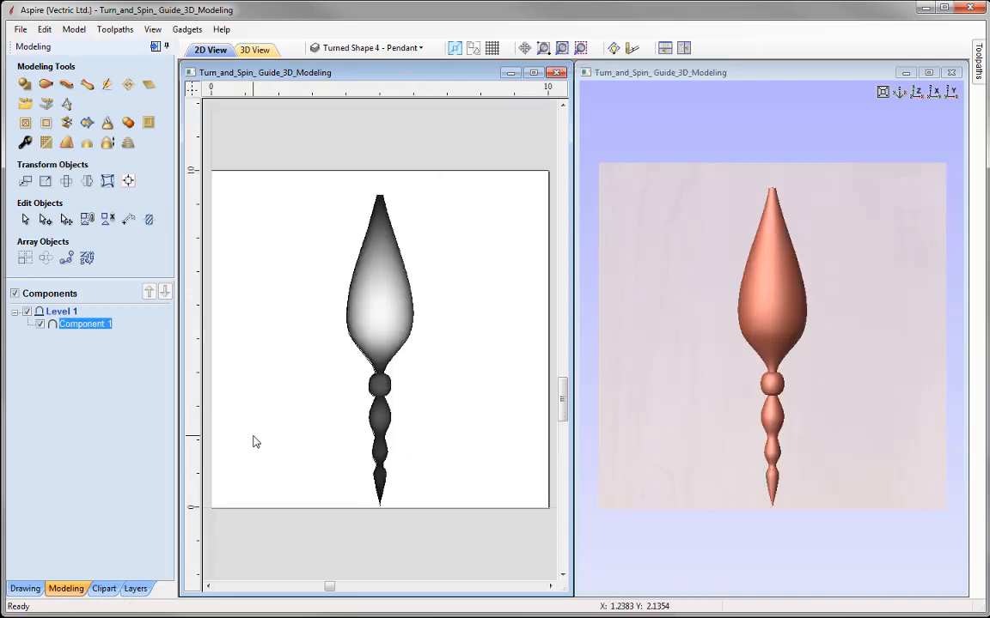
click(86, 335)
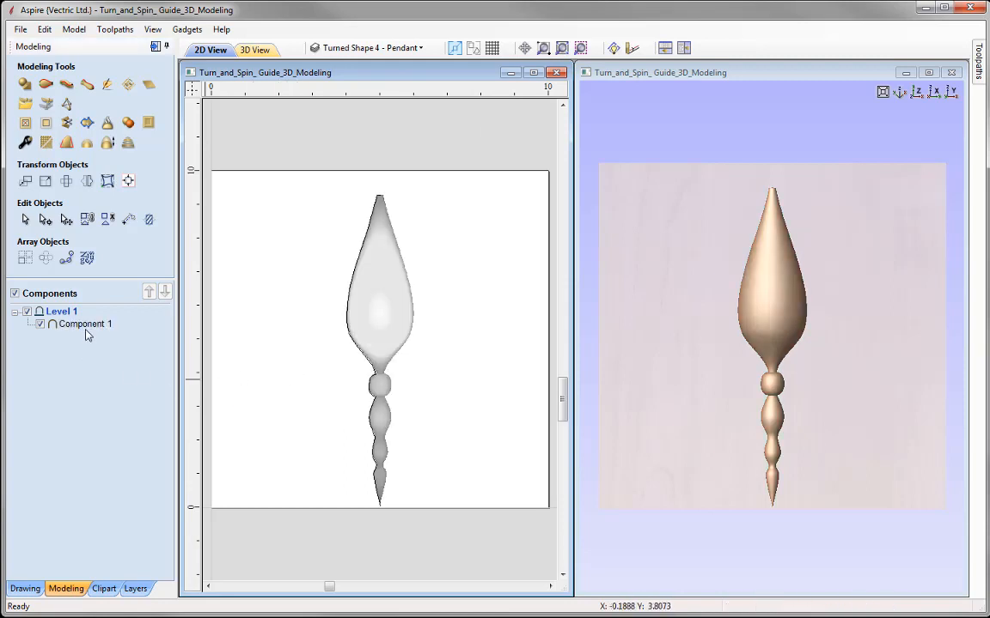
click(85, 326)
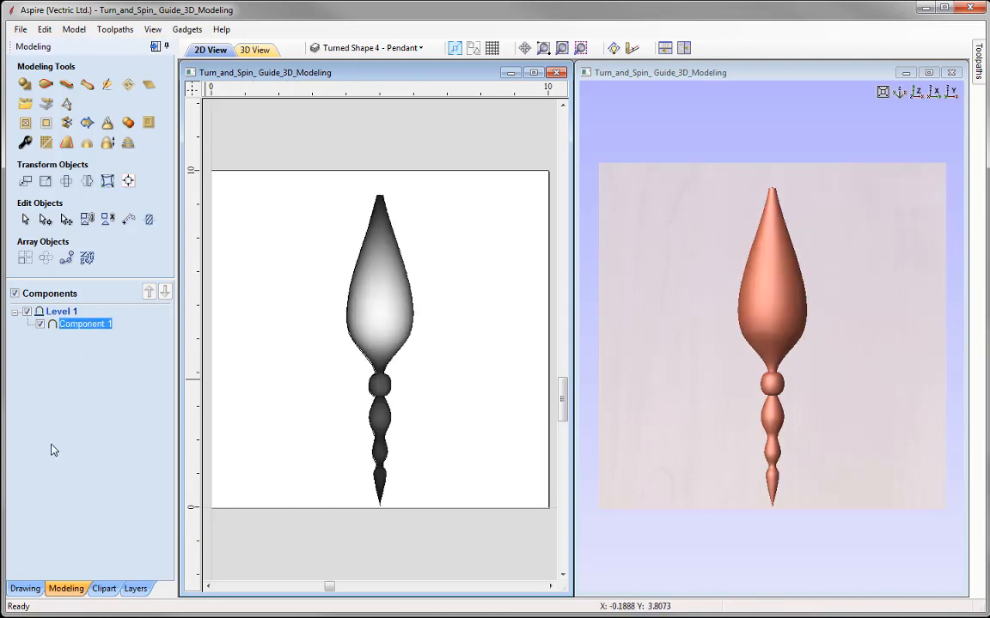
key(Delete)
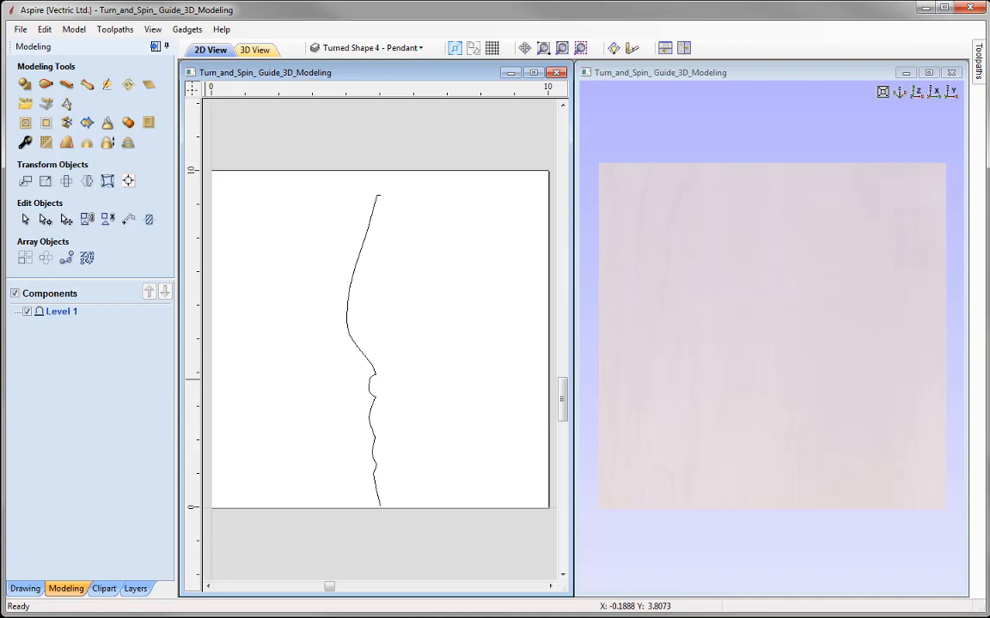
Hide the Turned Shape 4 - Pendant layer, and make the Spun Shape 1 - Plate layer visible and active
click(339, 48)
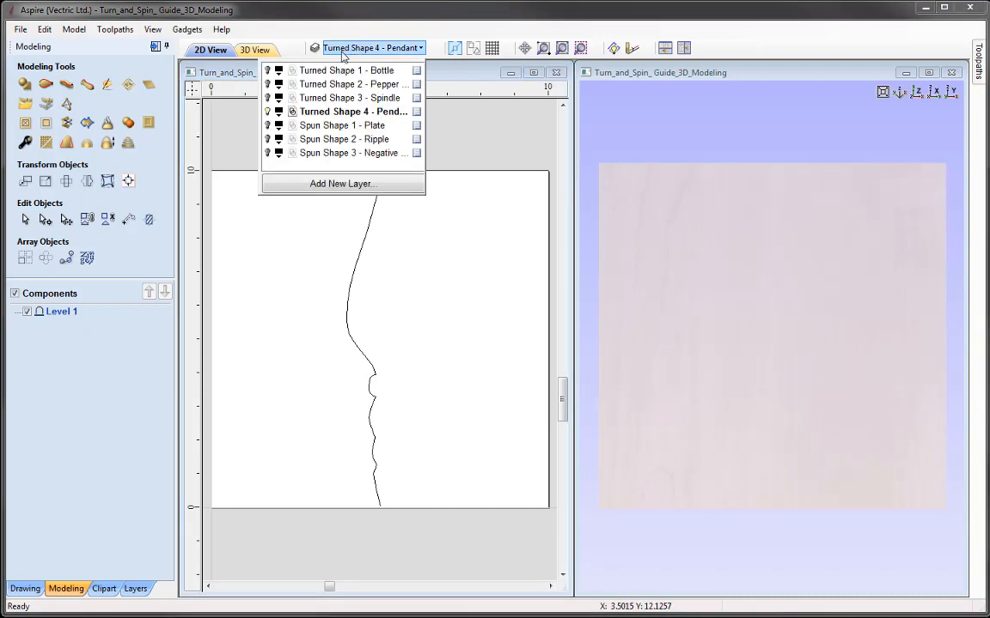
click(267, 113)
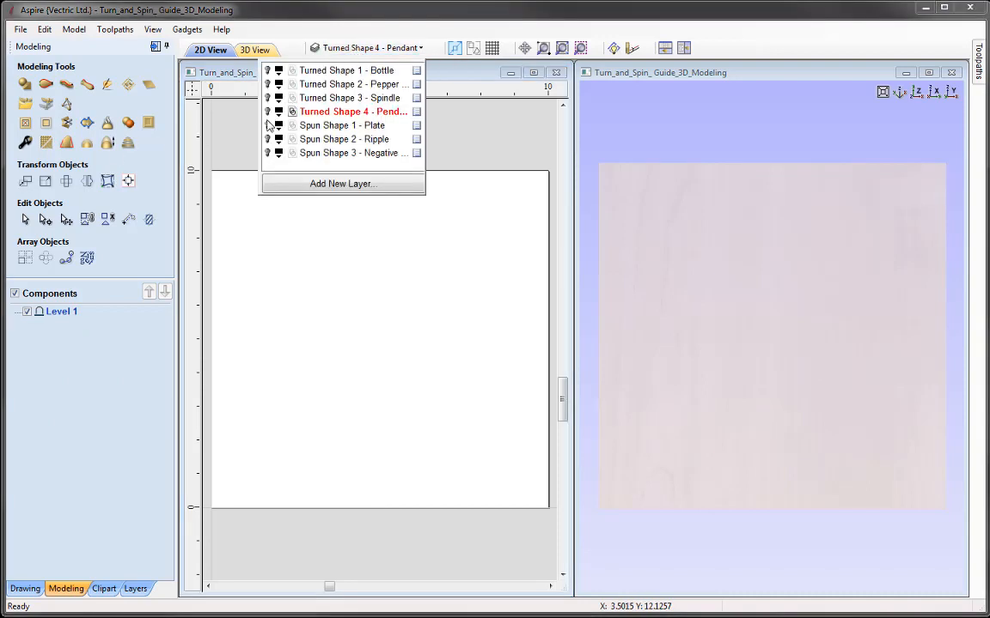
click(267, 126)
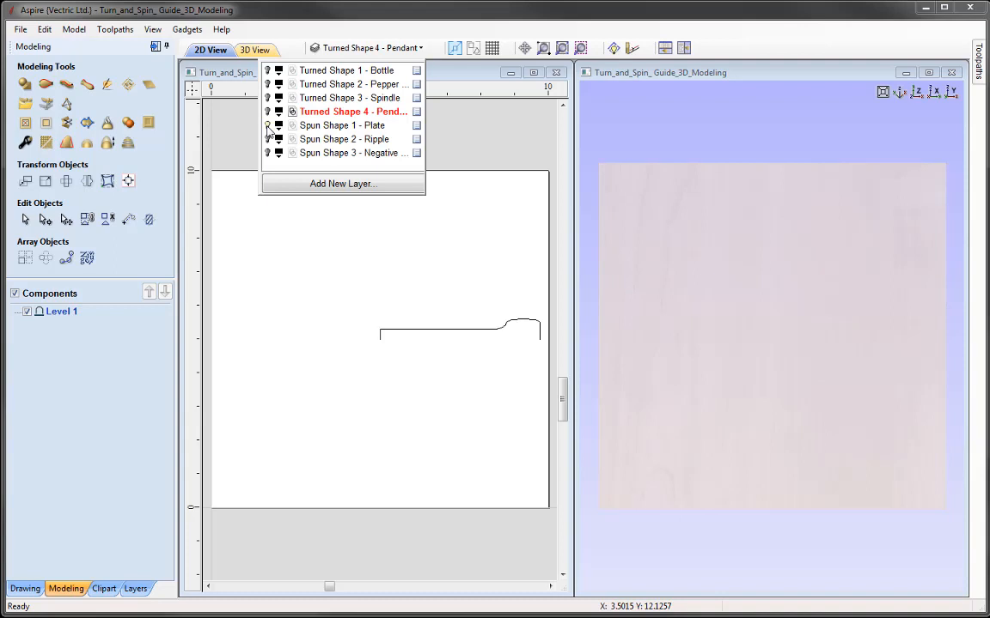
click(328, 126)
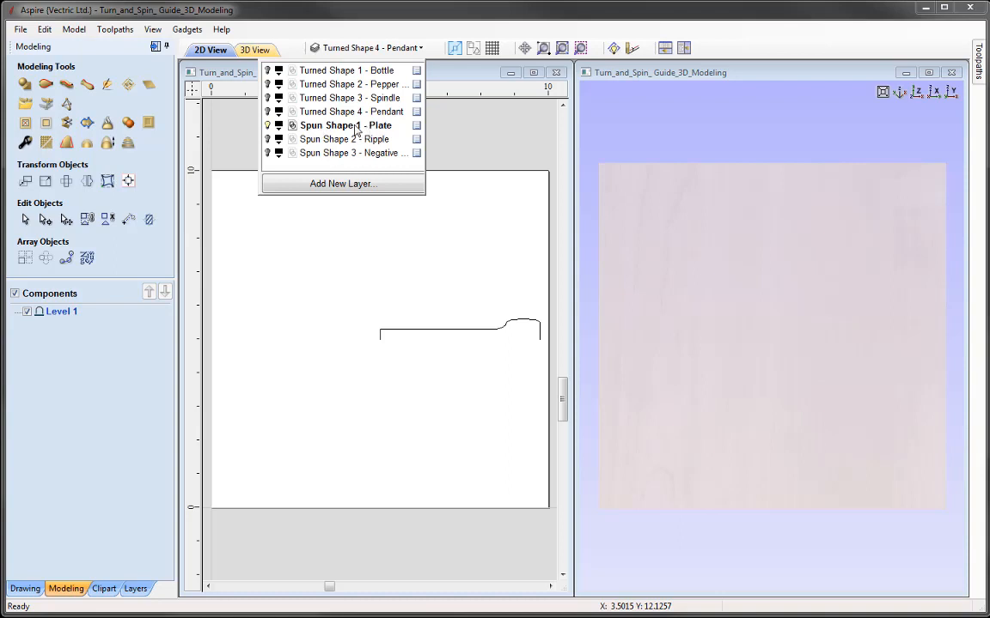
click(232, 280)
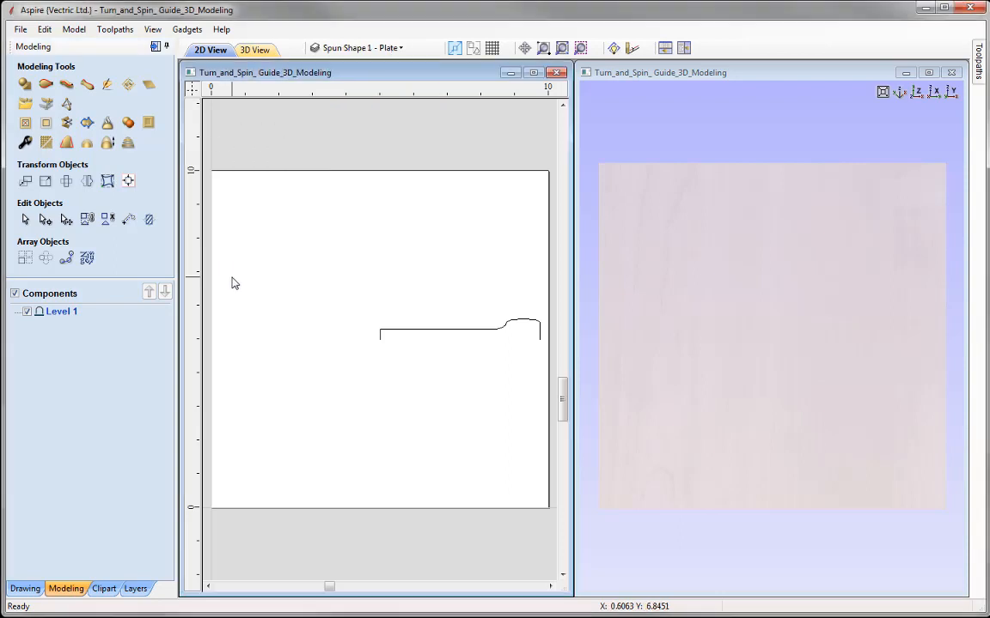
Spin the plate profile around its left end point as an additive component named Plate, without exact height scaling, and view it isometrically
click(87, 84)
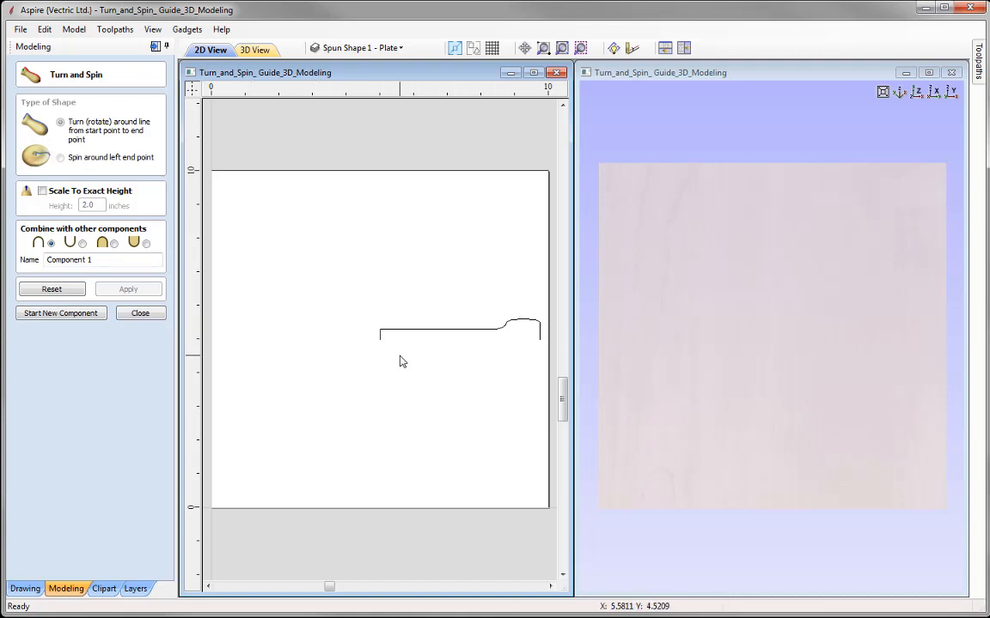
click(416, 331)
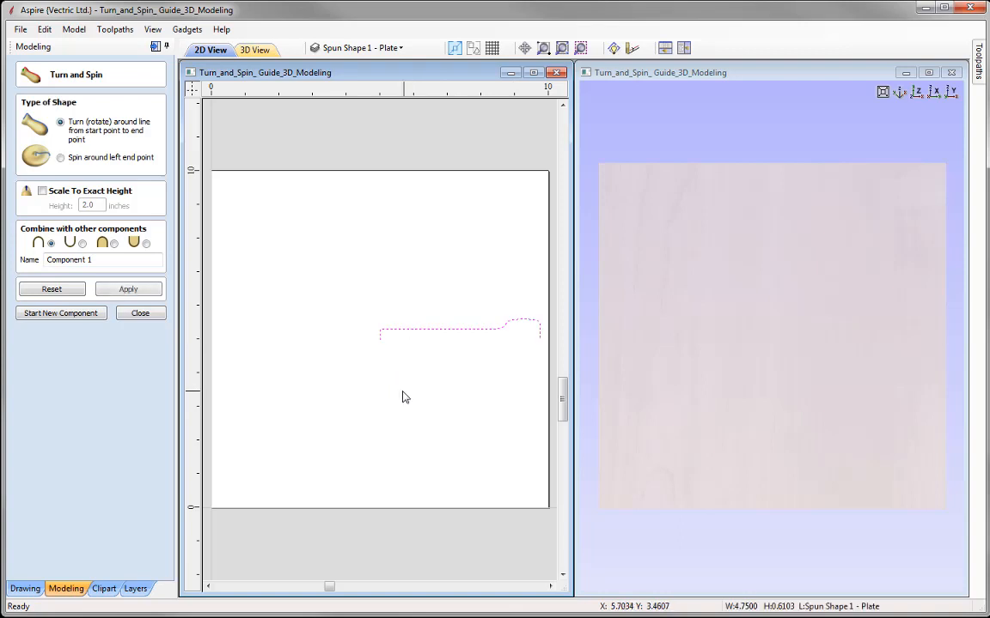
click(61, 159)
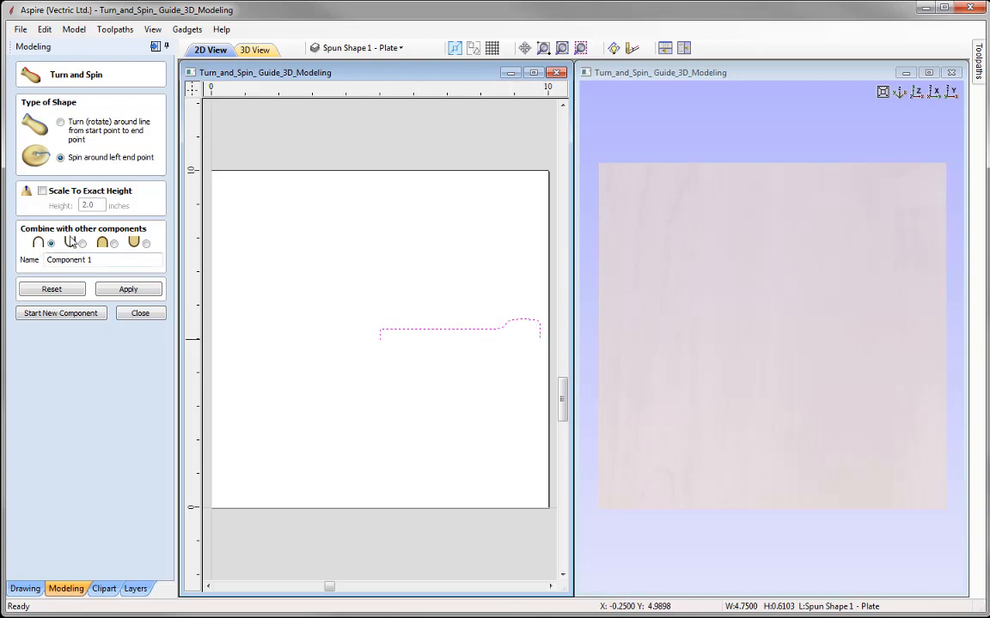
drag(101, 261, 49, 259)
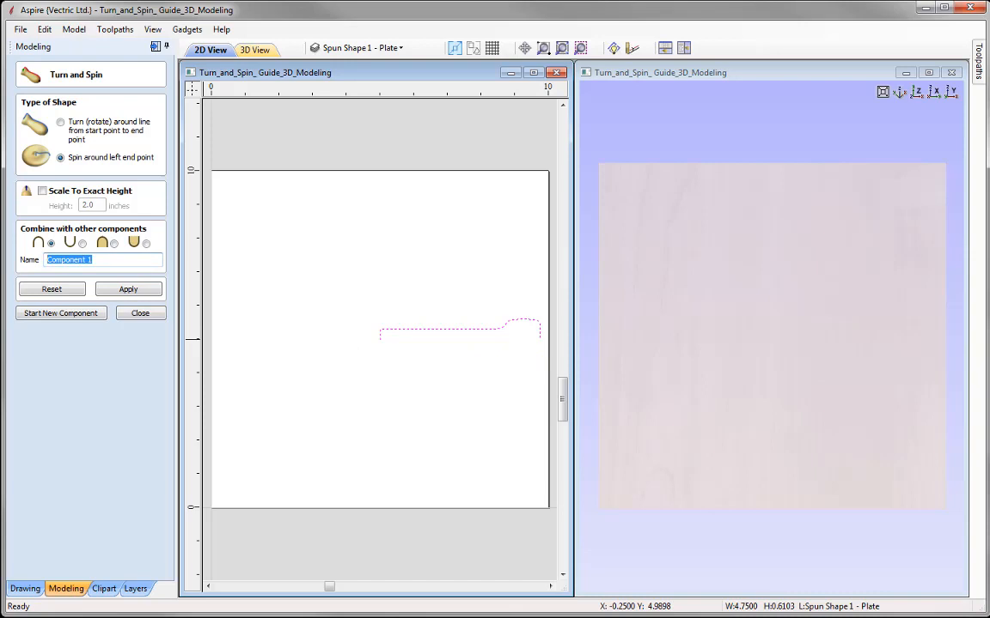
text(Plate)
click(135, 292)
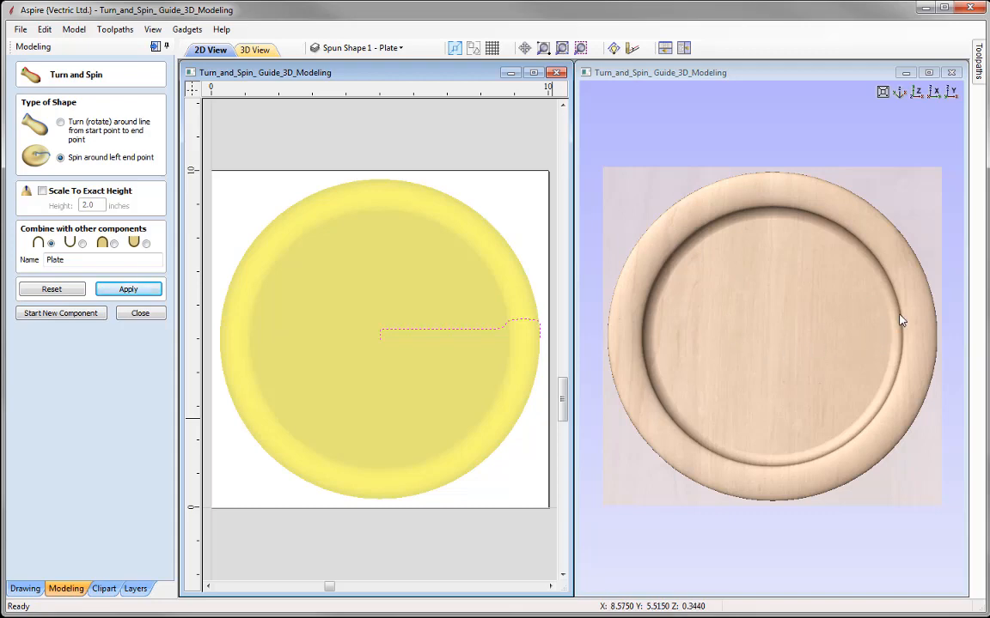
click(899, 92)
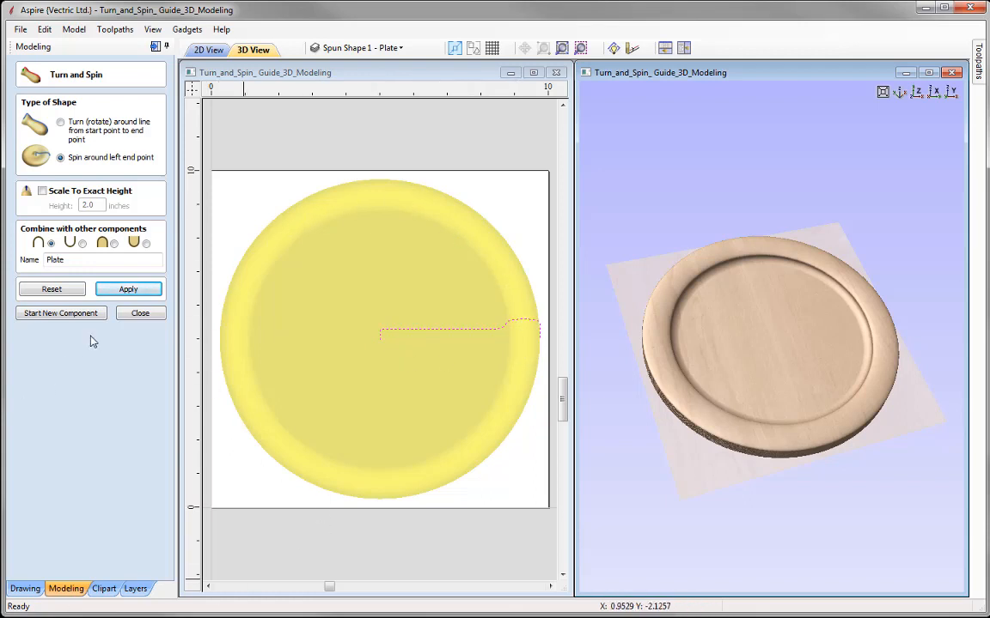
click(140, 313)
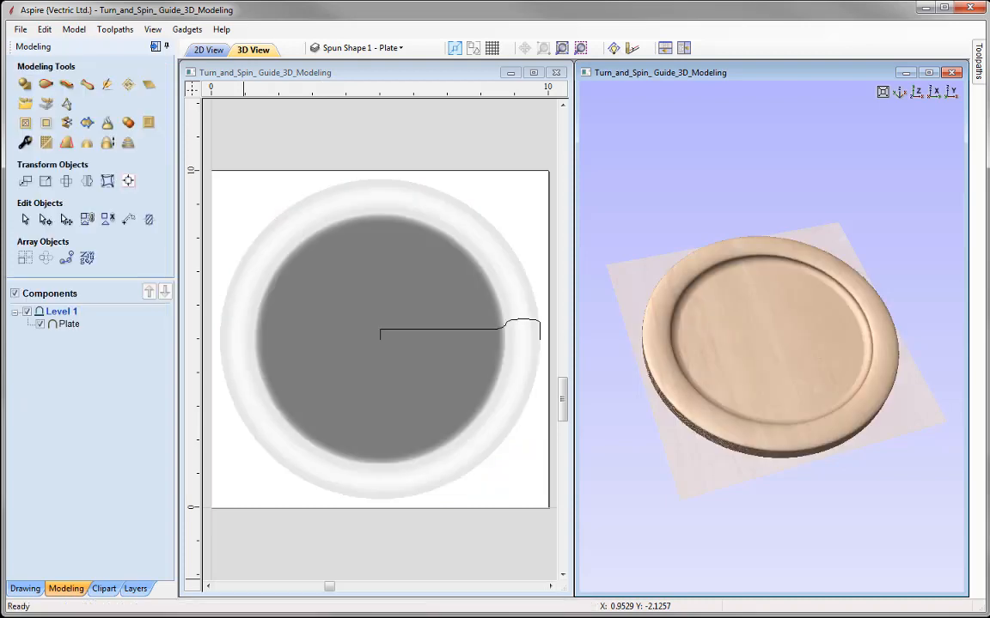
Select the Plate component, shrink it proportionally to about 7.8 inches across, and flatten its height to about 6.34 inches
click(65, 323)
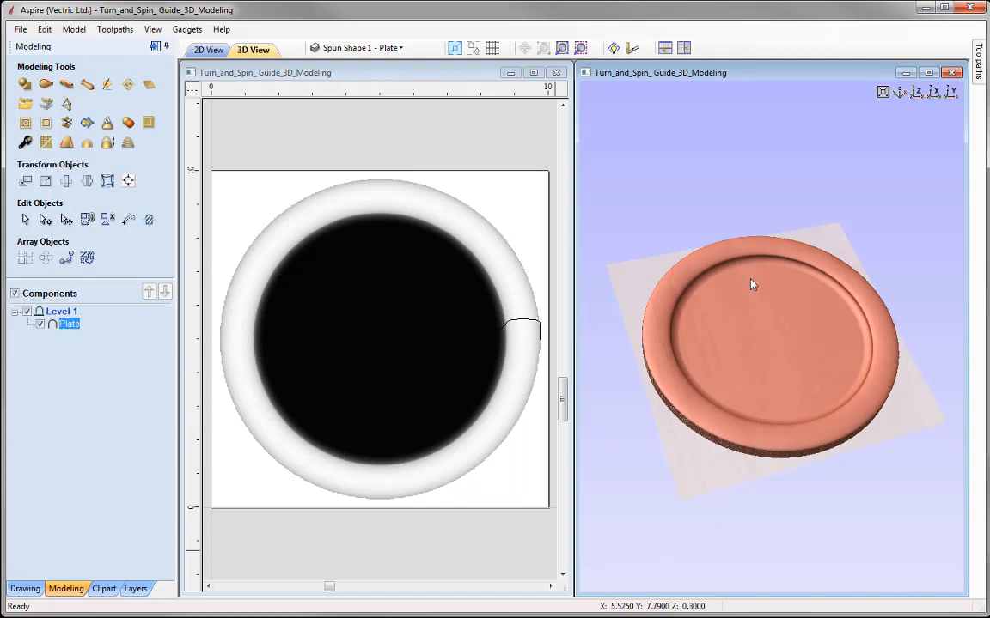
double_click(734, 471)
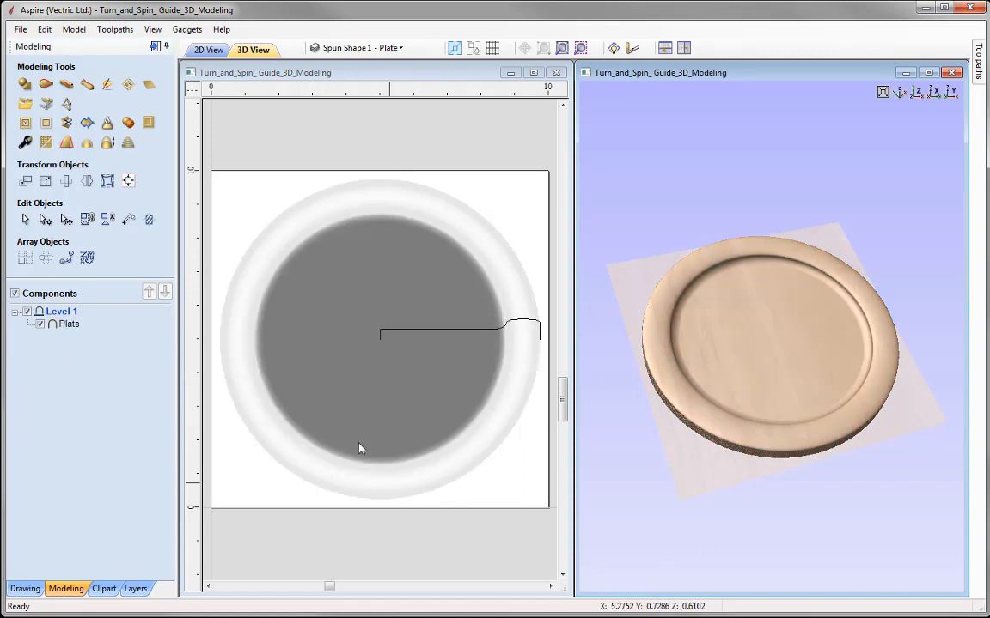
click(343, 309)
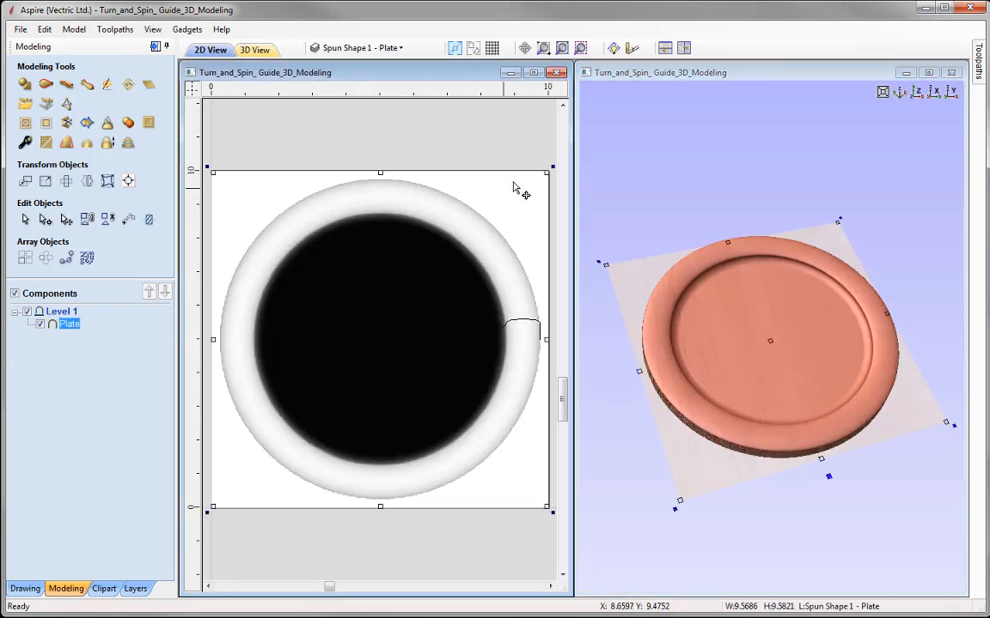
drag(546, 173, 487, 233)
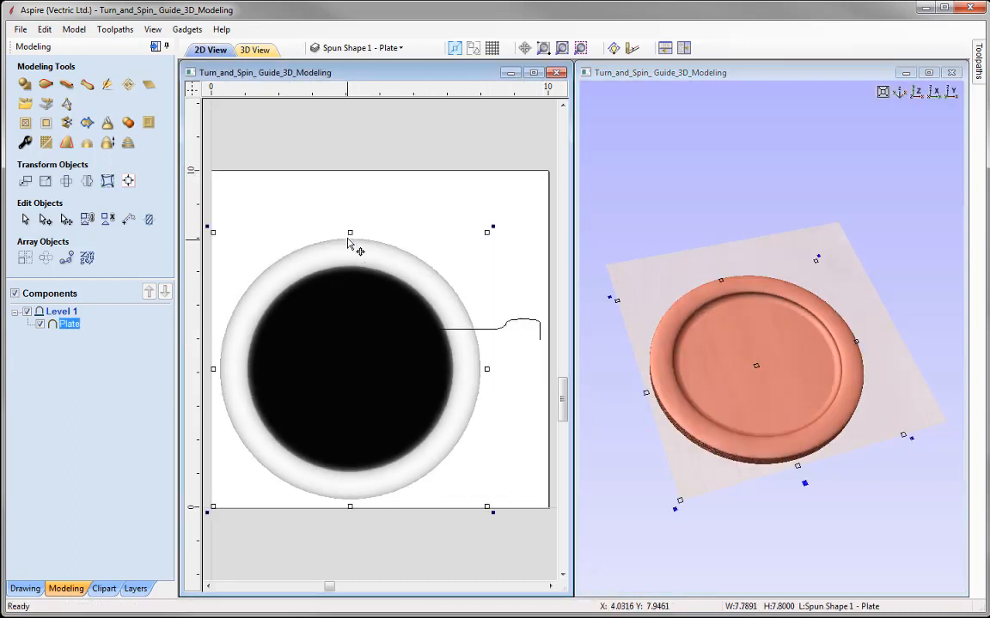
drag(349, 242, 349, 292)
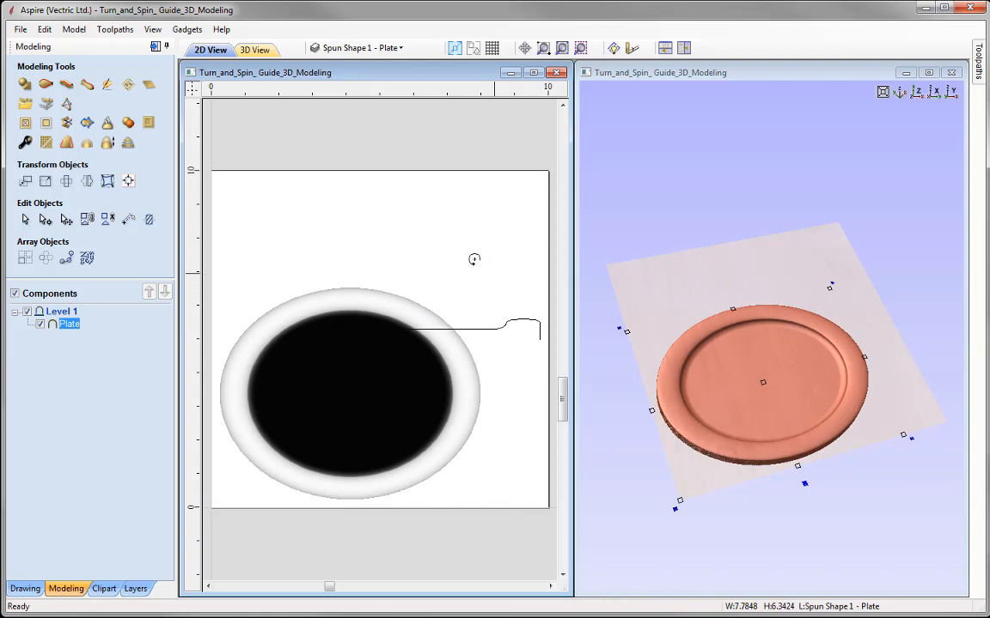
Rotate the flattened plate counterclockwise and move it into the upper-left area of the job
drag(474, 258, 172, 460)
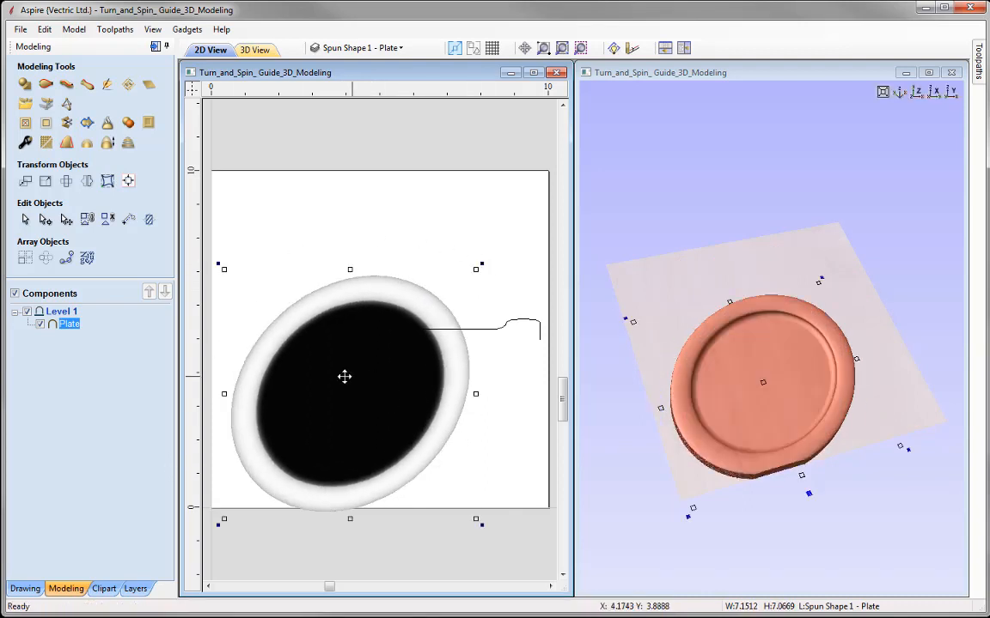
drag(331, 380, 336, 311)
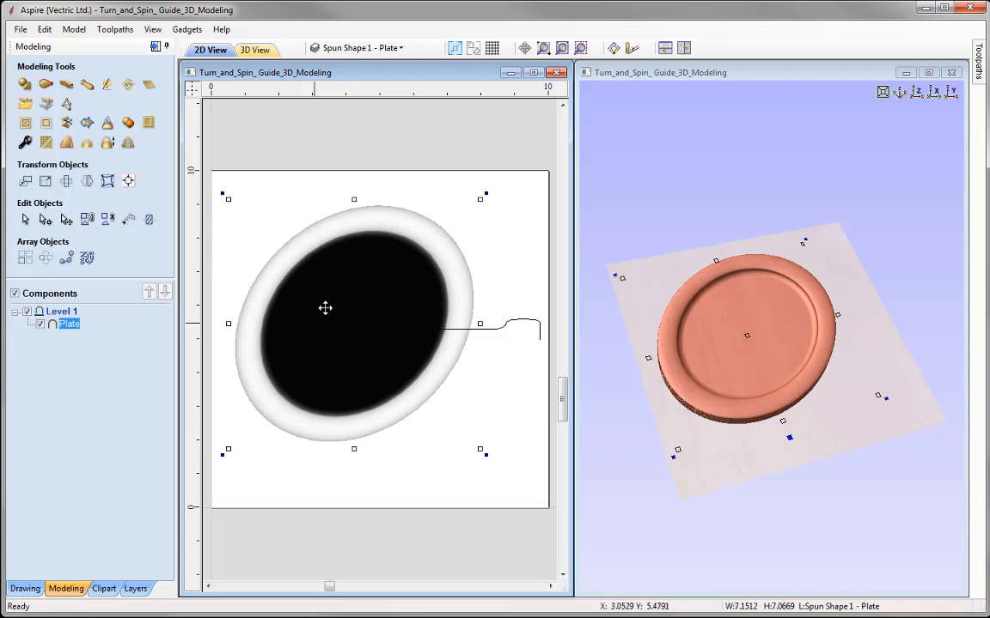
drag(358, 281, 348, 281)
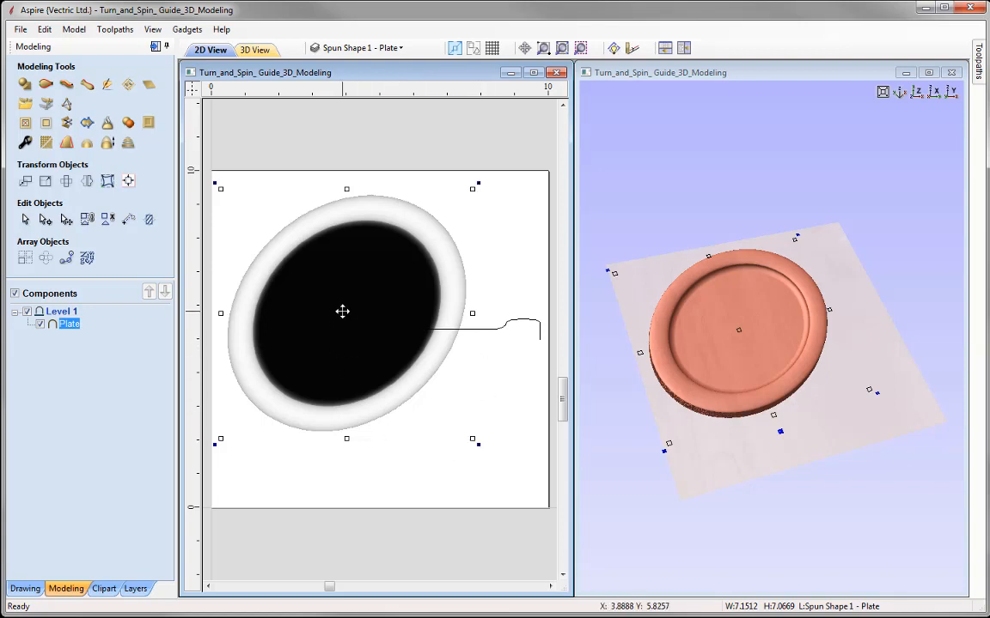
Delete the Plate component and replace the Spun Shape 1 - Plate layer with Spun Shape 2 - Ripple as the visible, active layer
right_click(70, 331)
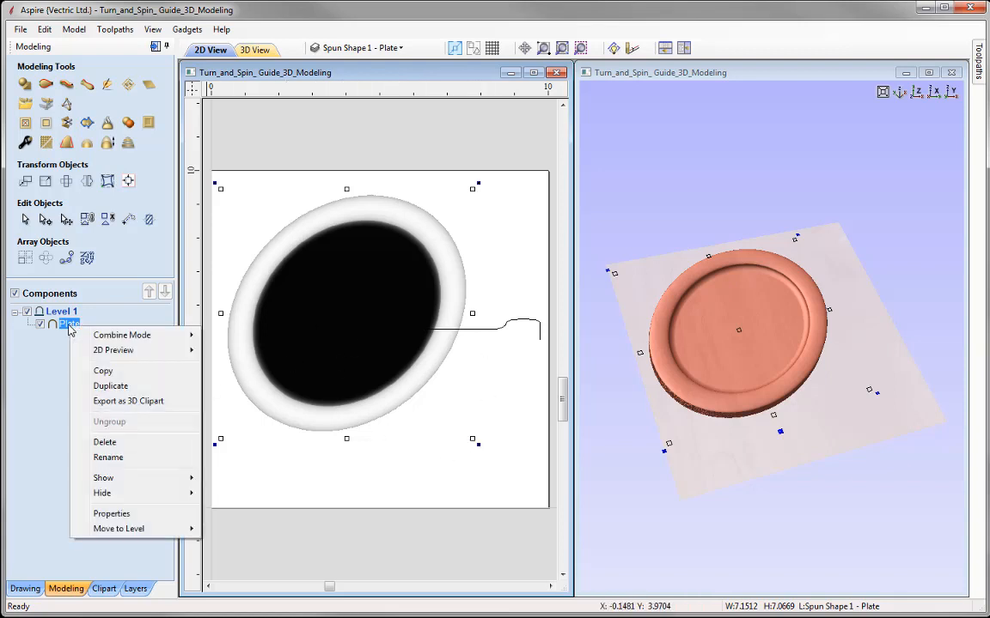
click(105, 442)
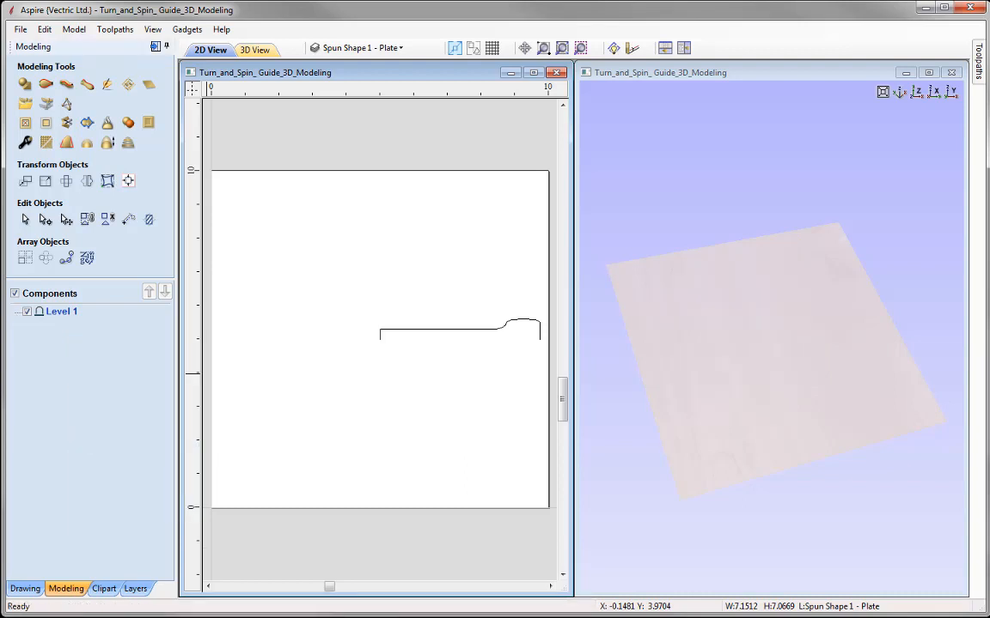
click(355, 47)
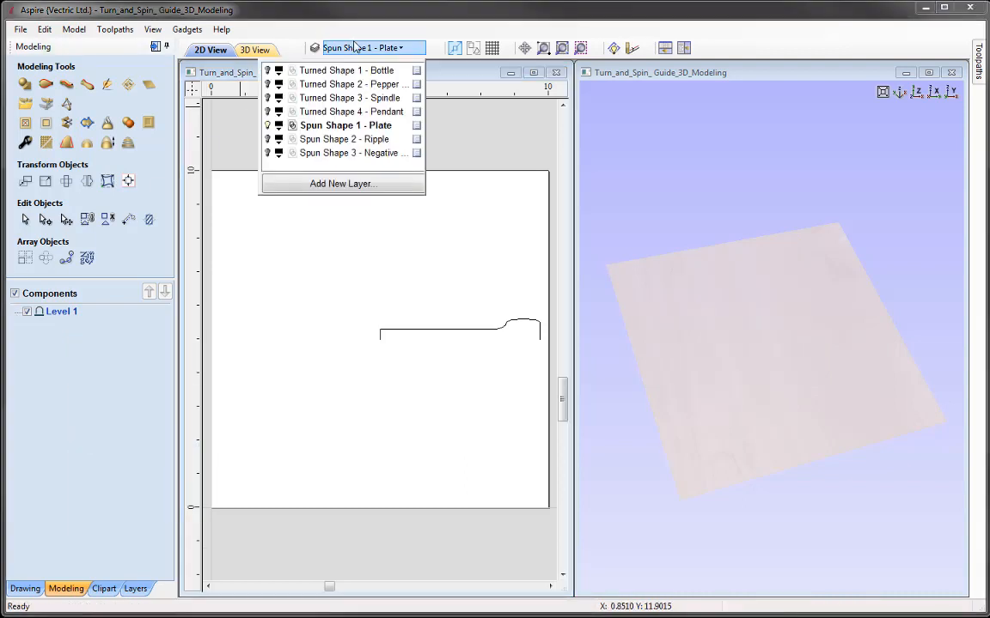
click(267, 126)
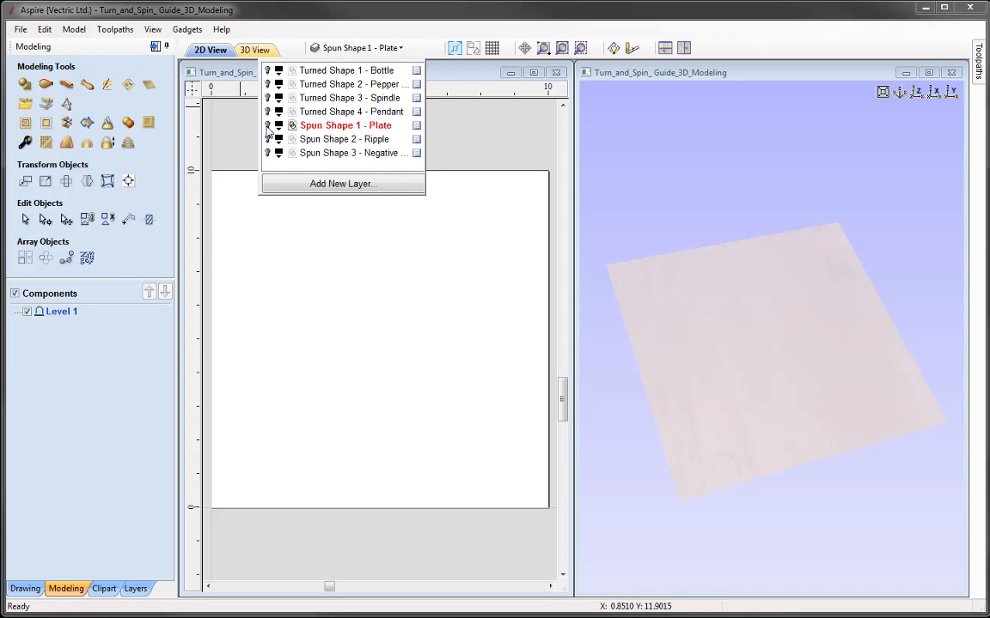
click(267, 140)
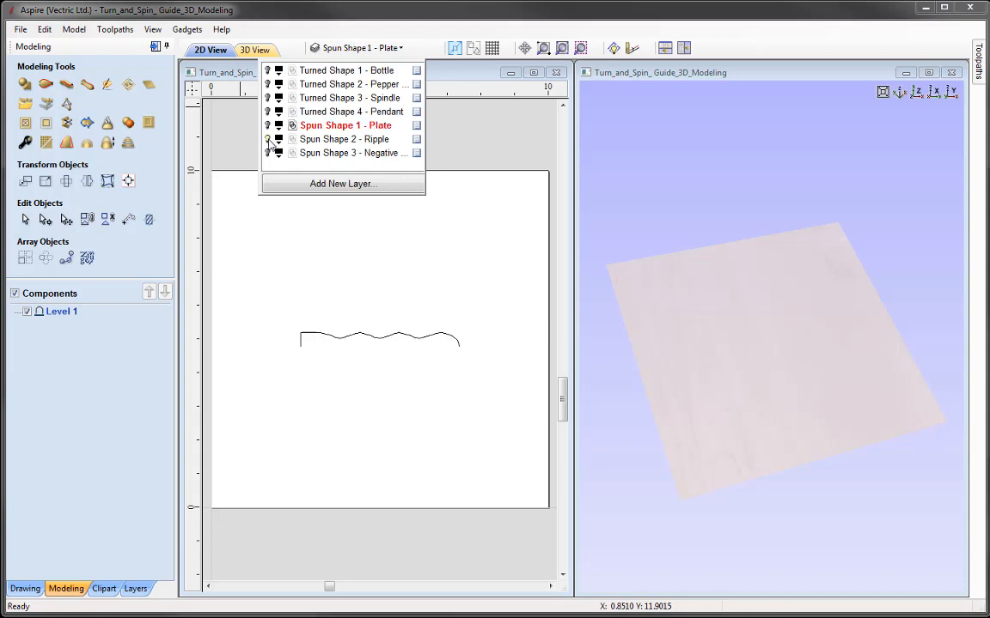
click(342, 143)
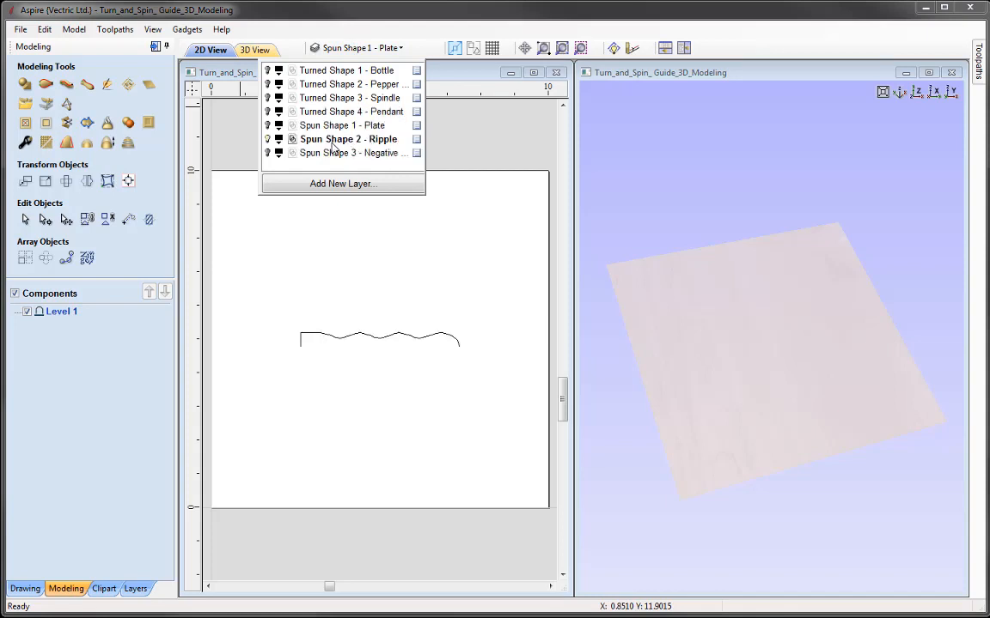
Spin the ripple profile around its left end point as an additive component without exact height scaling, and finish the operation
click(89, 85)
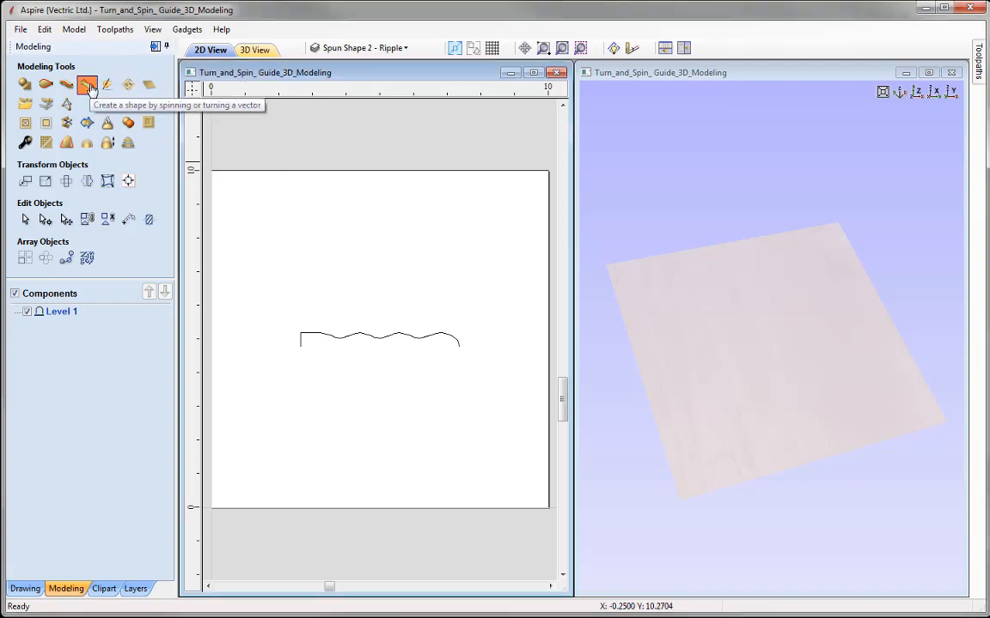
click(916, 93)
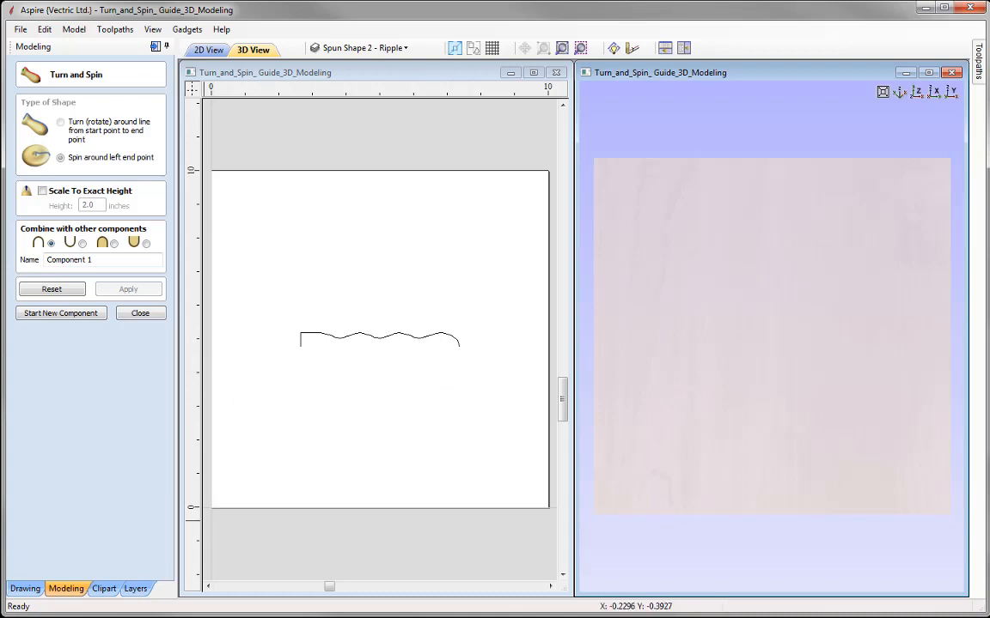
click(362, 337)
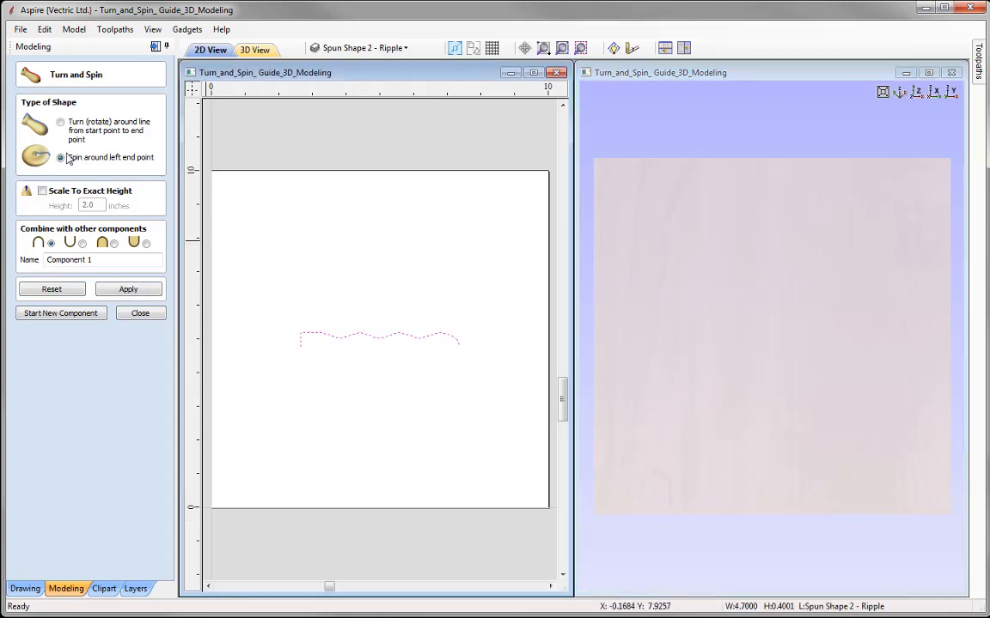
click(88, 259)
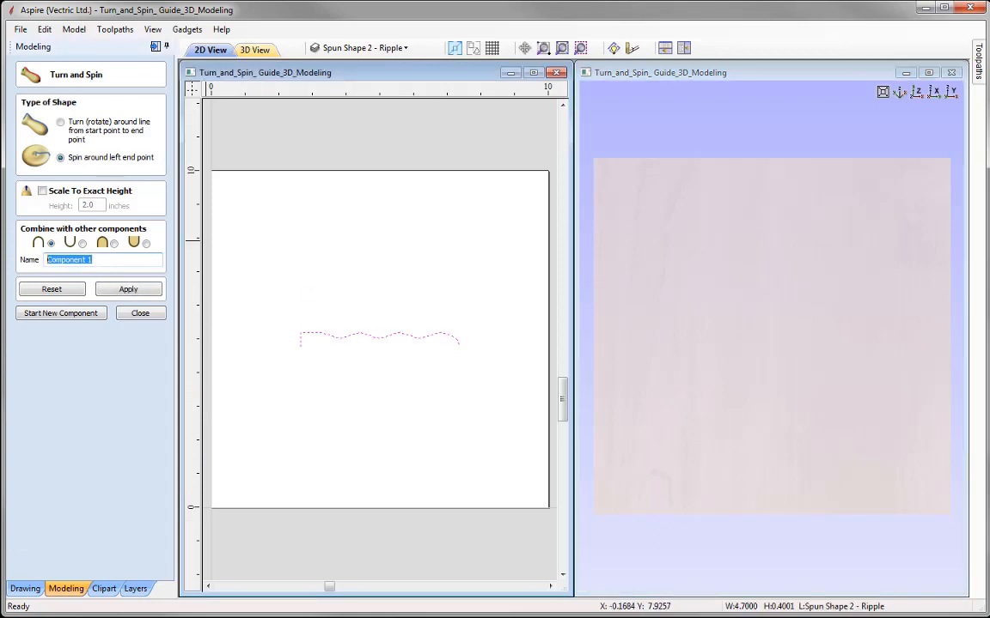
text(Ripple)
click(129, 289)
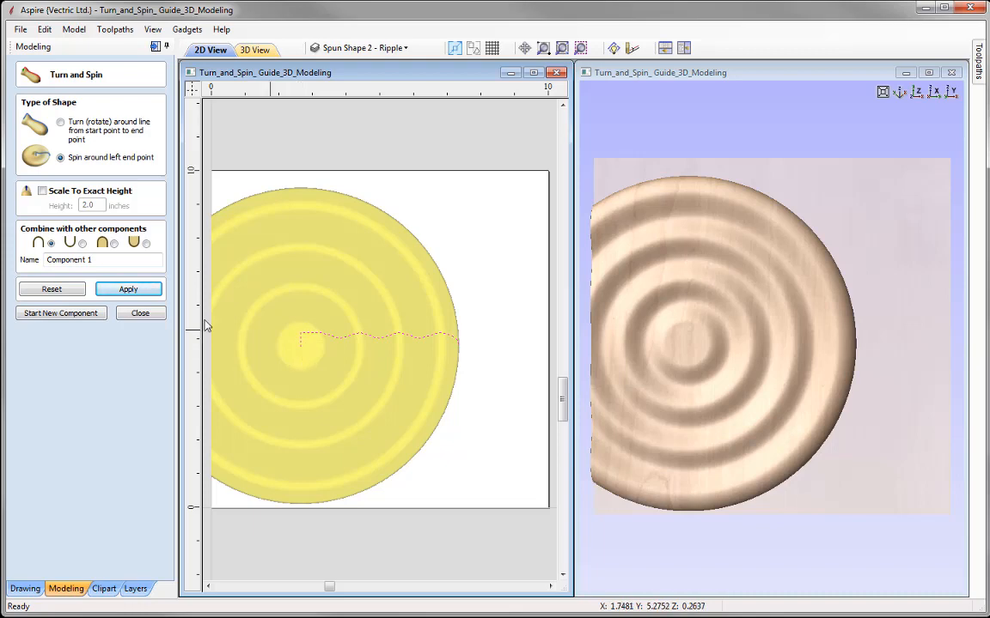
click(140, 314)
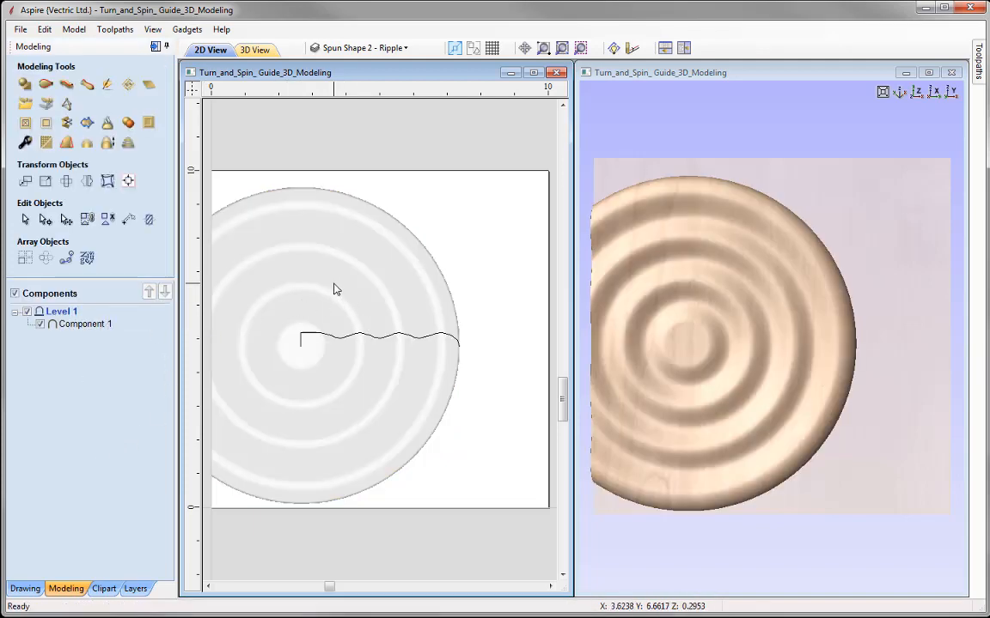
Move the cut-off spun ripple component about 2 inches to the right within the job, and delete it
click(307, 287)
mouse_move(306, 286)
mouse_down()
mouse_move(323, 270)
mouse_move(360, 284)
mouse_up()
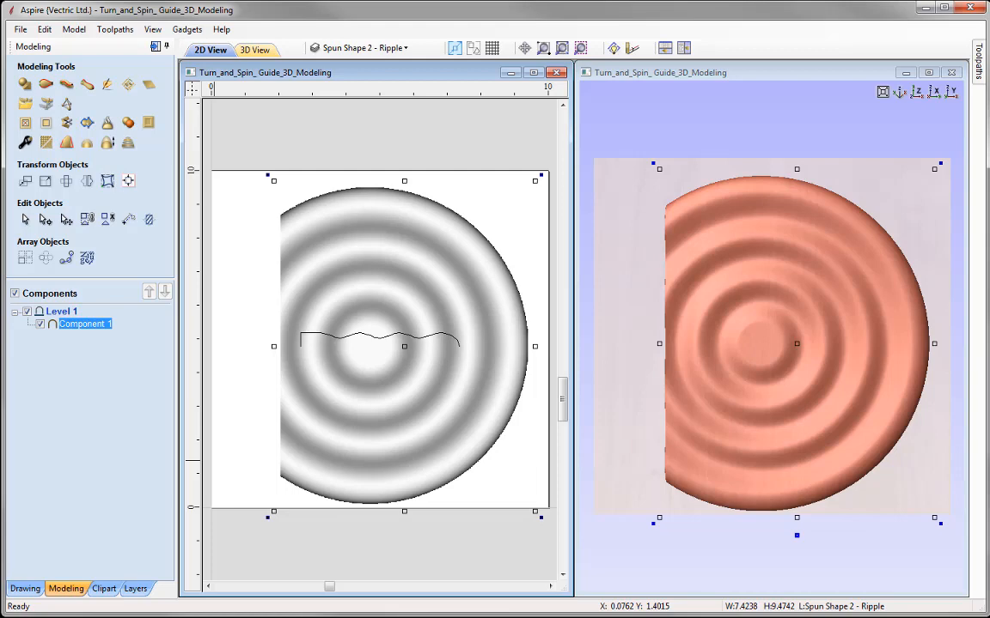
right_click(82, 326)
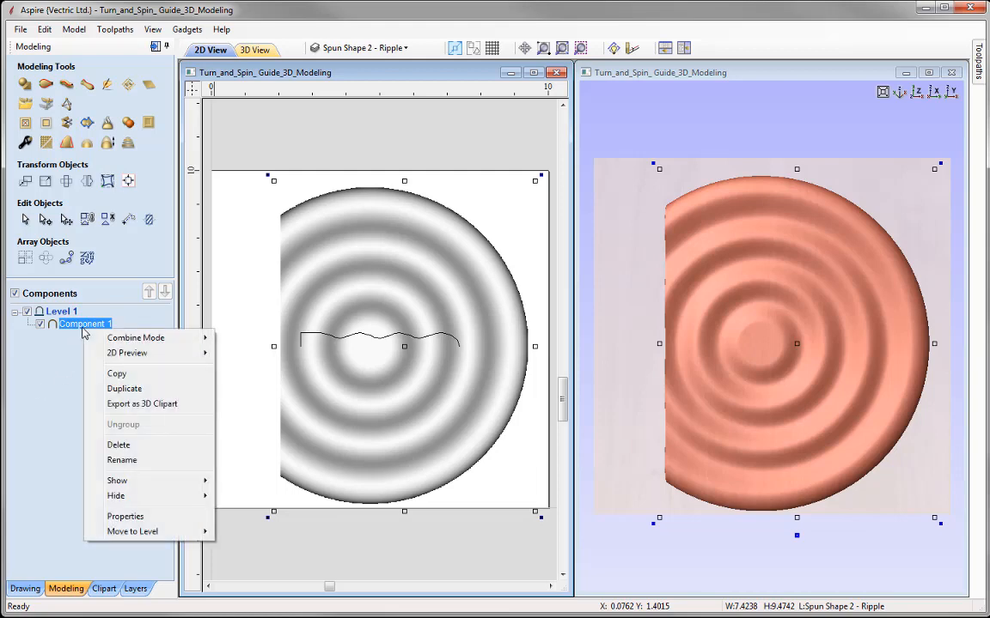
click(118, 445)
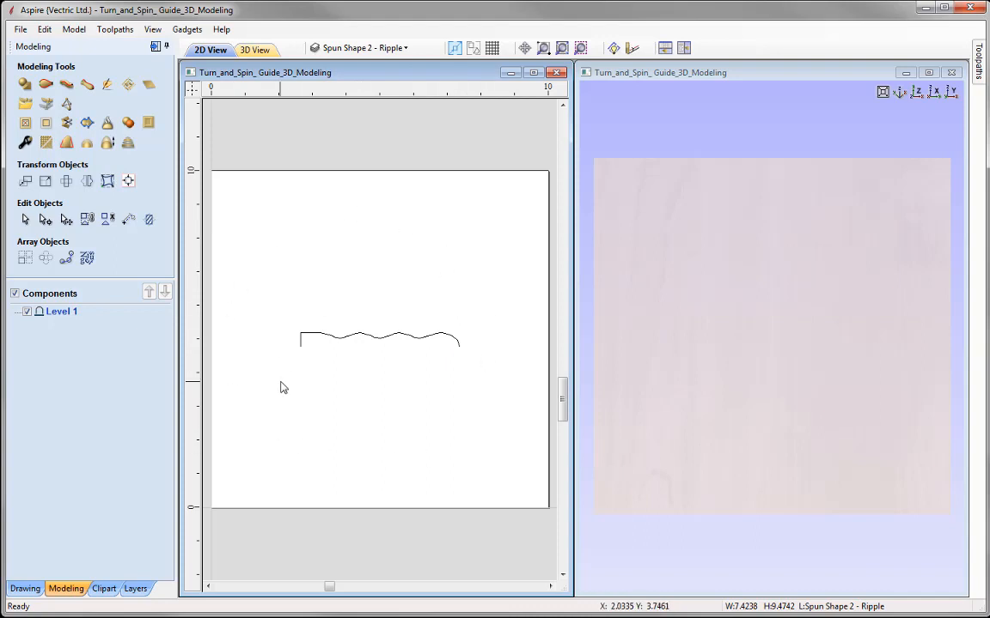
Move the ripple profile vector so its left end point snaps to the job centre at X 5, Y 5
click(322, 339)
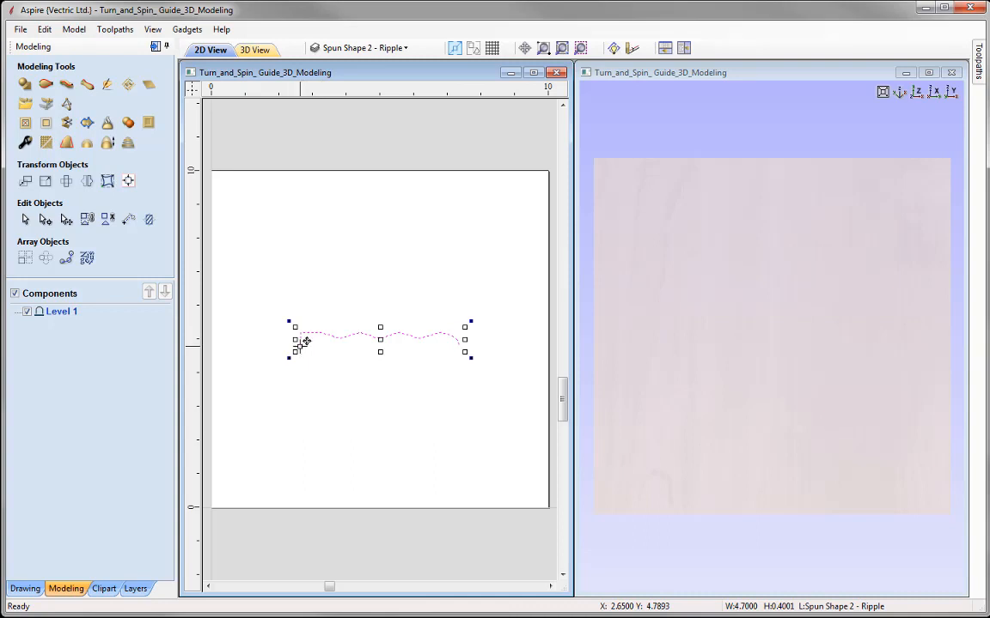
click(299, 346)
drag(301, 345, 380, 341)
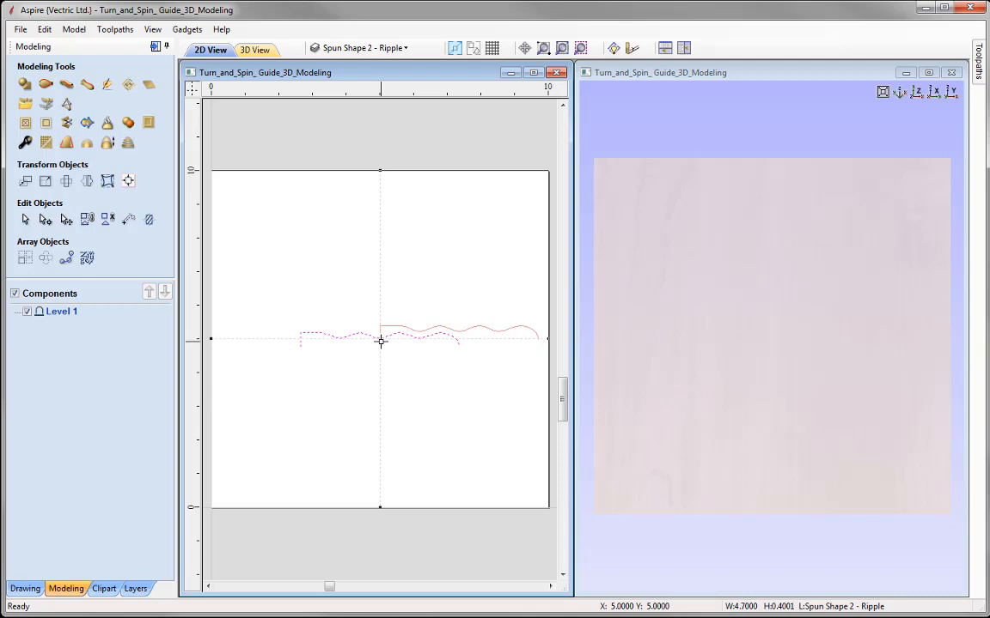
drag(380, 341, 380, 341)
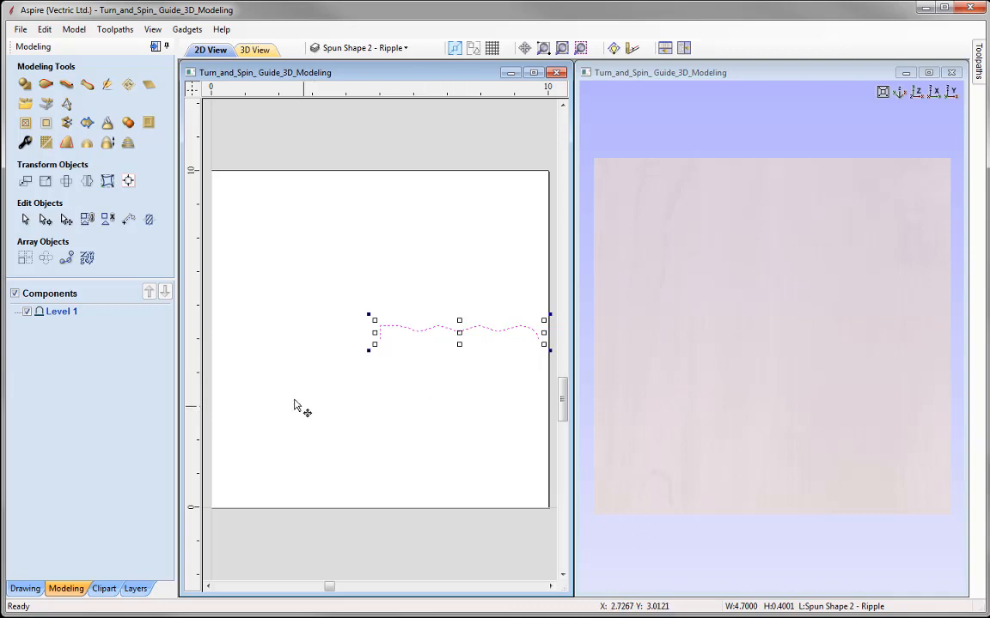
Spin the centred ripple profile around its left end point and scale it to an exact height of 0.75 inches
click(87, 85)
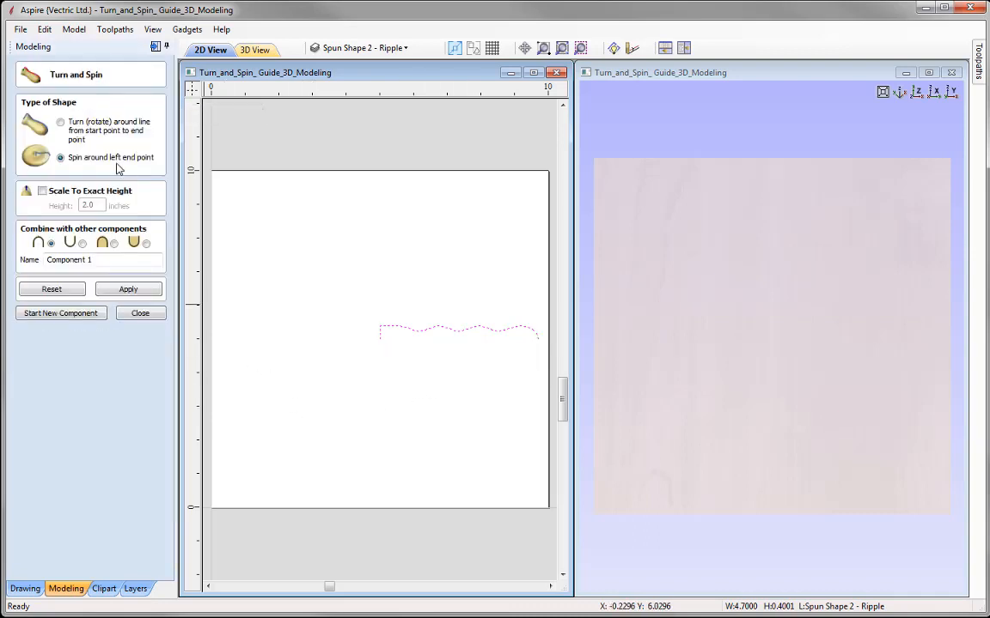
click(128, 290)
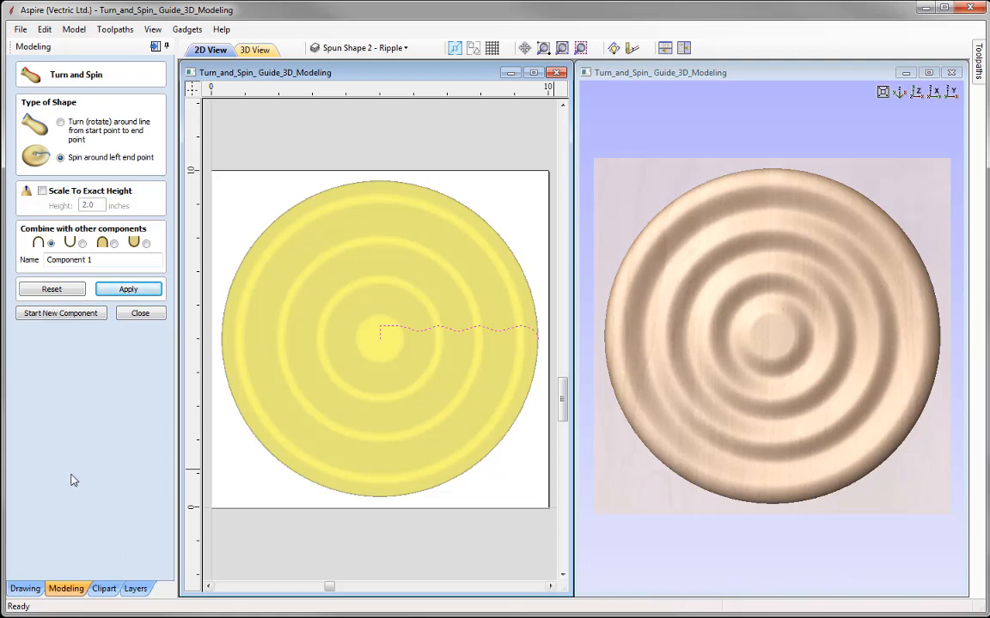
click(42, 191)
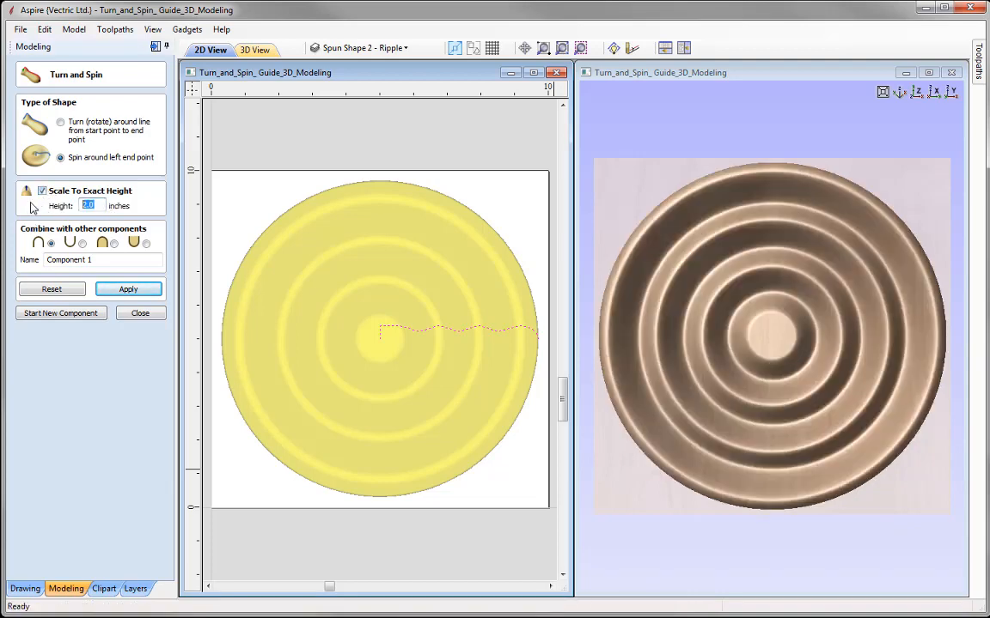
text(0.75)
click(130, 288)
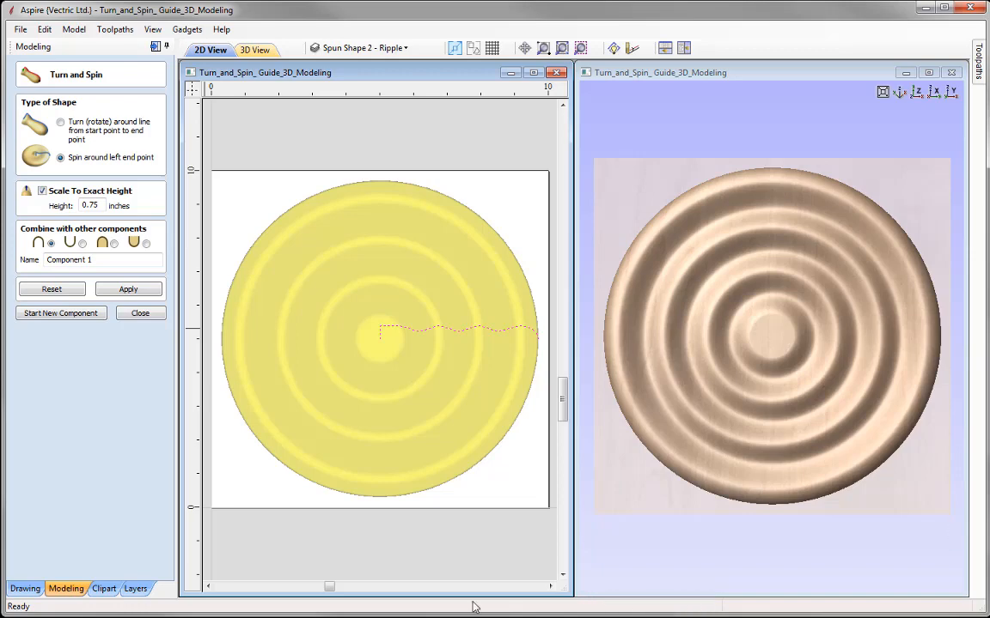
Turn off exact height scaling and reset the spun ripple shape
click(42, 190)
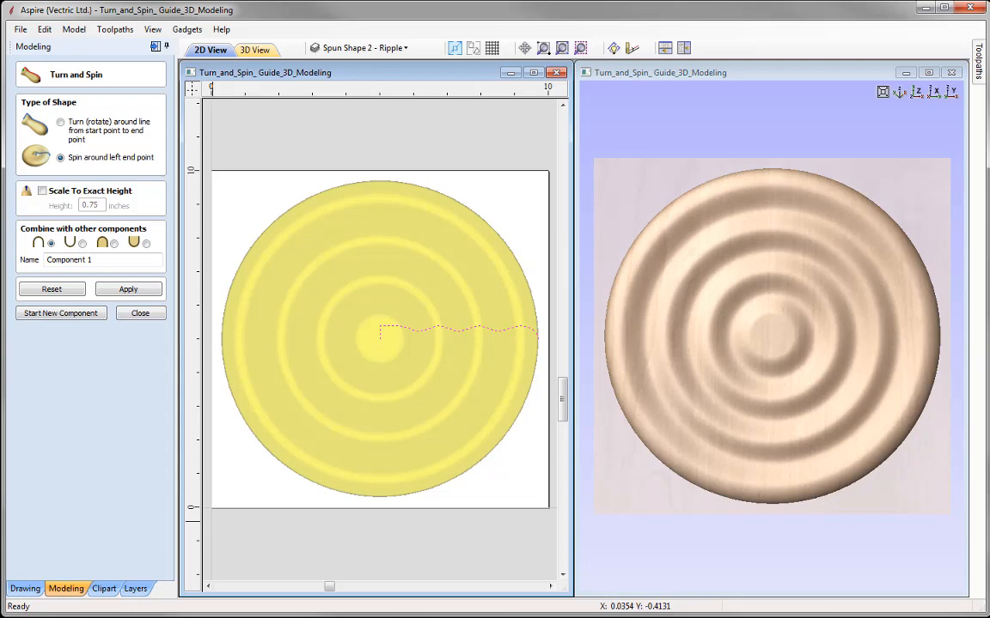
click(50, 288)
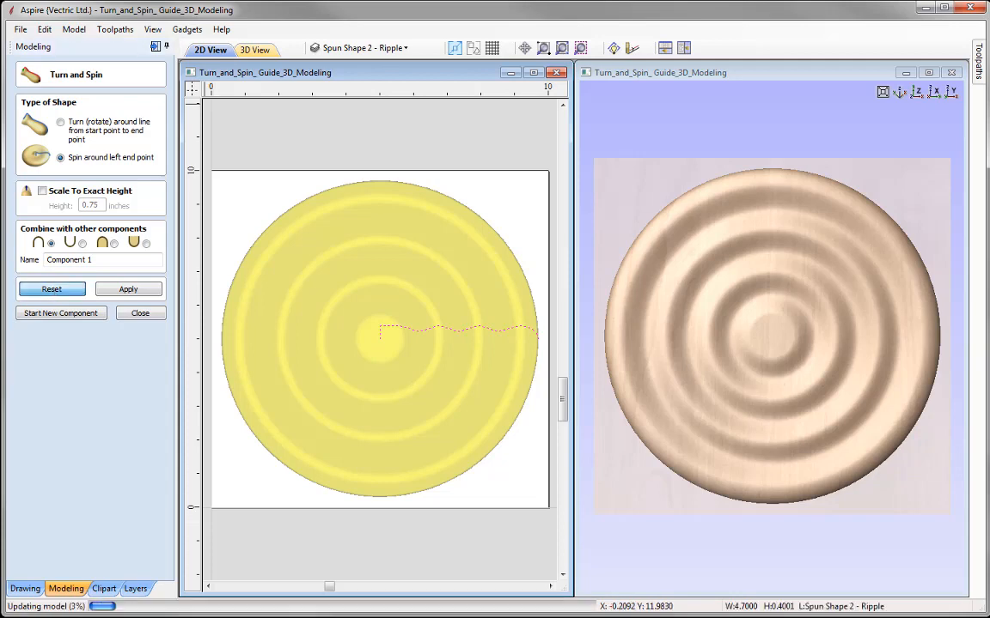
Hide the Spun Shape 2 - Ripple layer, and show the Spun Shape 3 - Negative layer as the active layer
click(346, 48)
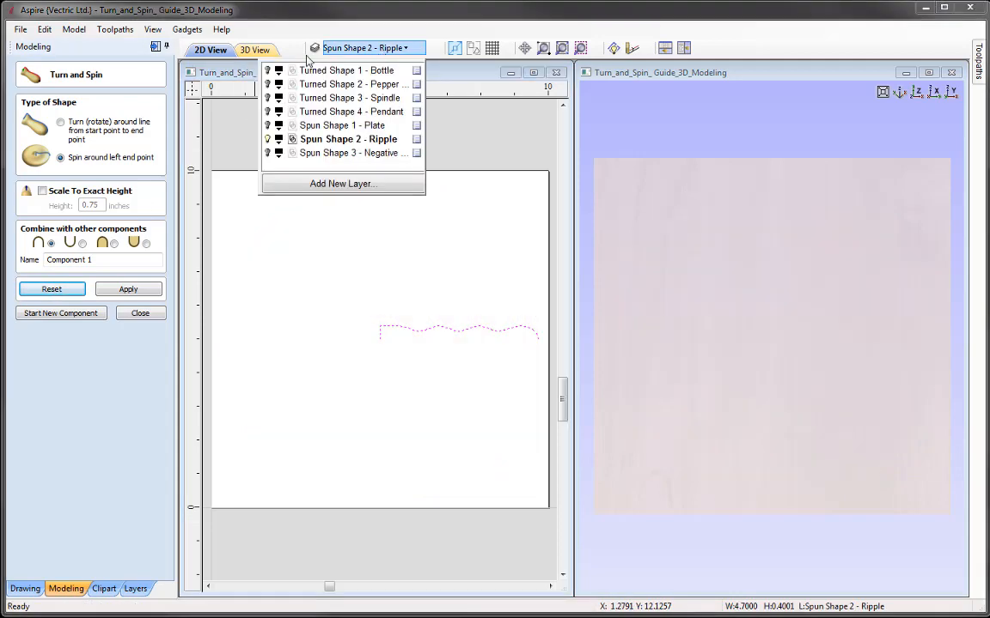
click(268, 140)
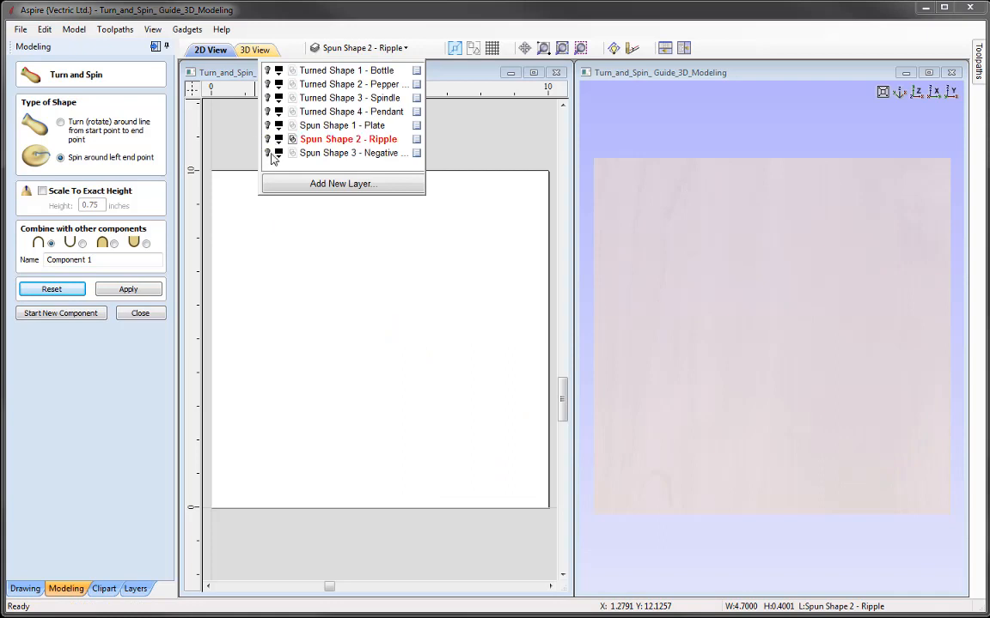
click(268, 153)
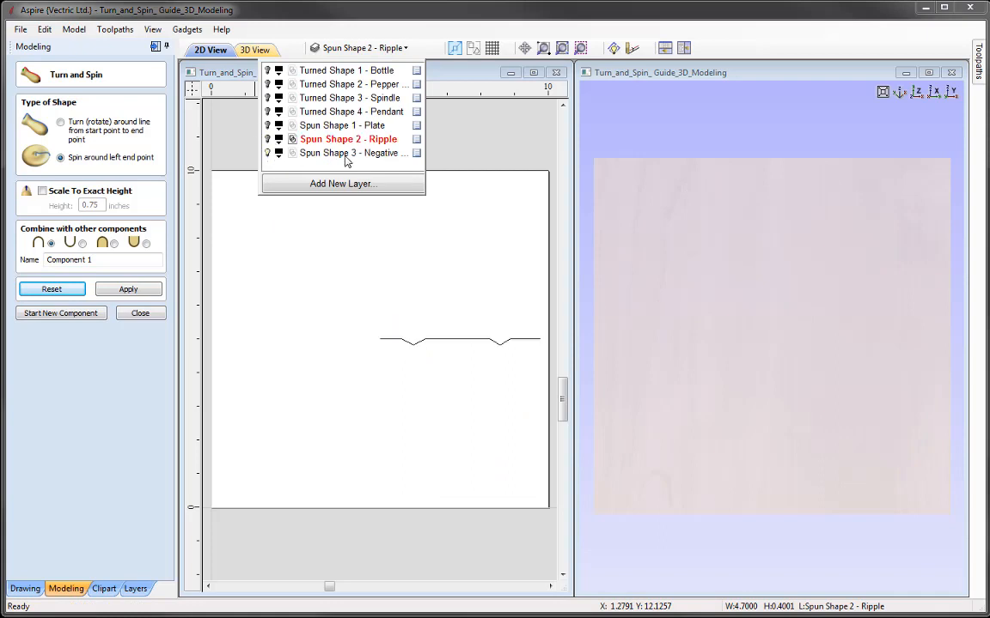
click(317, 152)
click(497, 160)
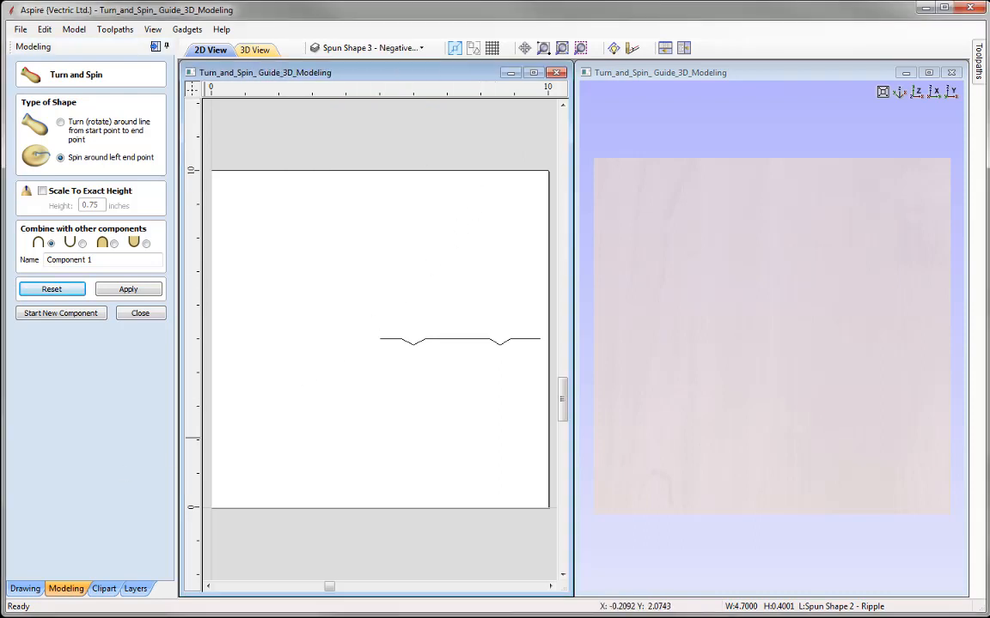
Spin the negative profile around its left end point without exact height scaling, and examine the recessed result edge-on before closing the tool
click(214, 493)
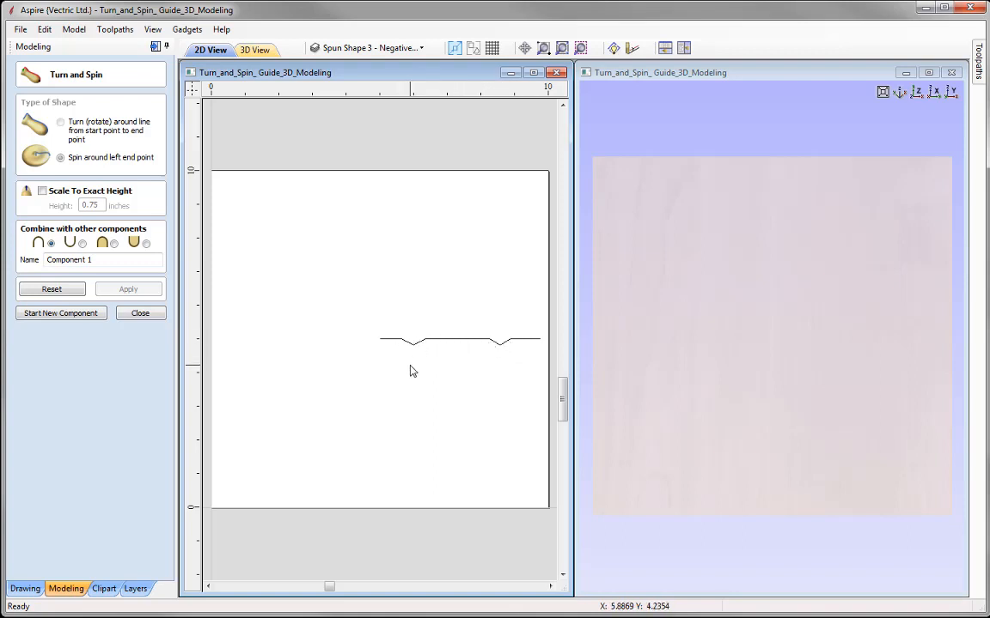
click(456, 340)
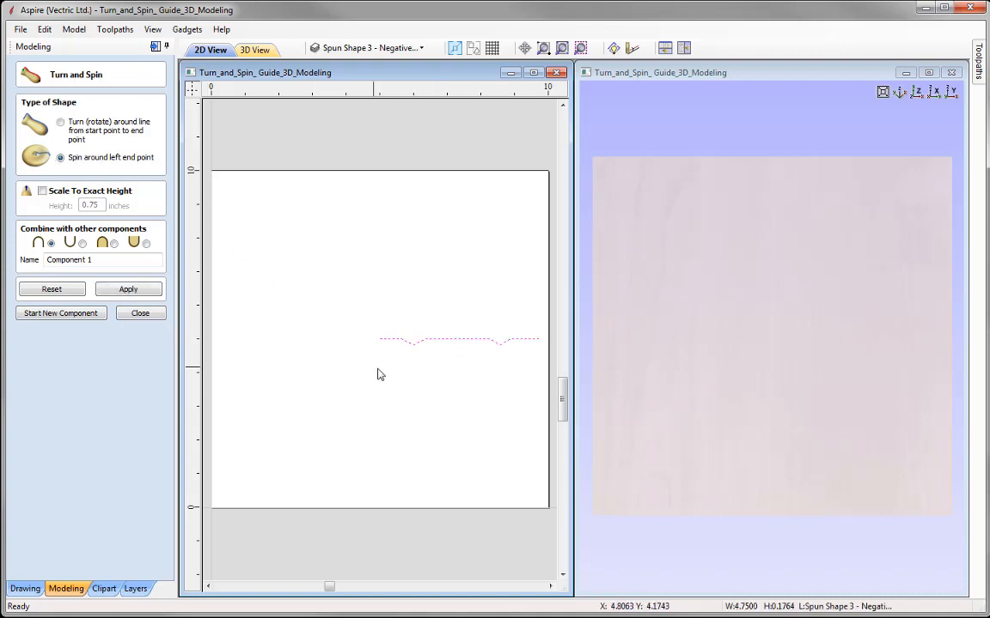
click(126, 290)
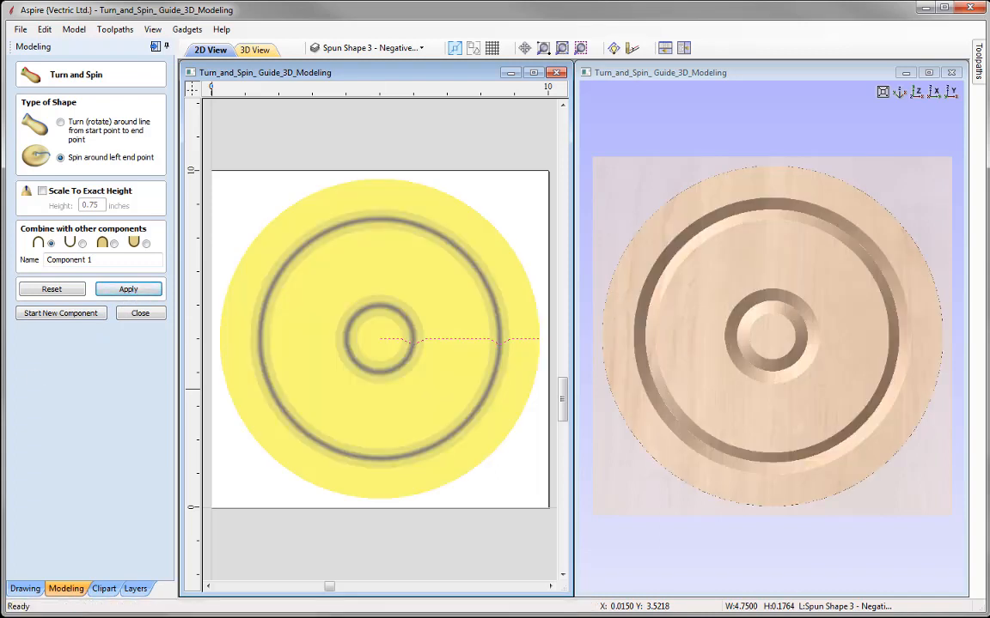
click(767, 439)
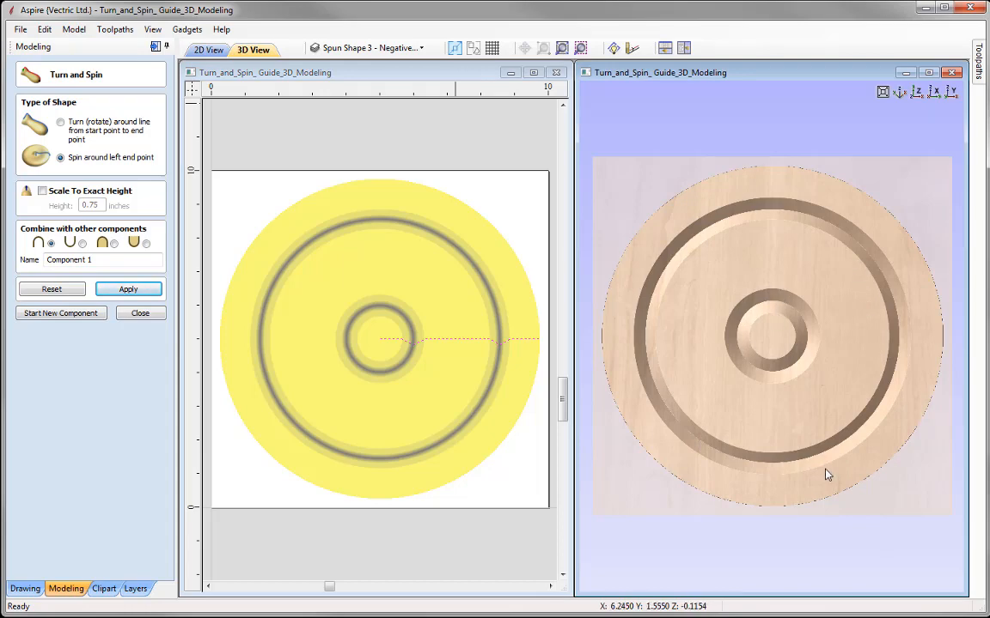
drag(824, 471, 808, 355)
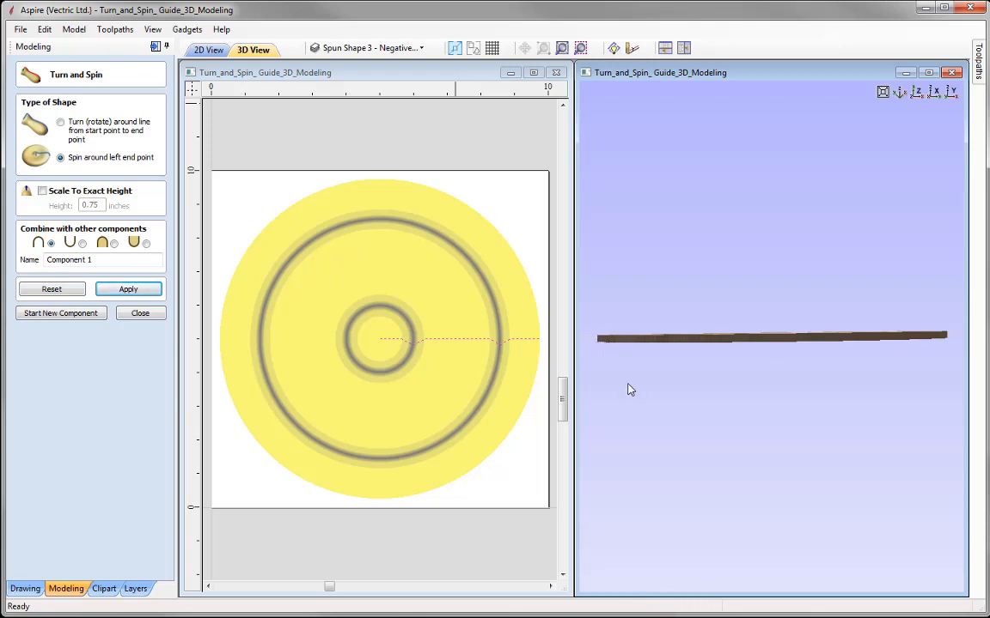
click(916, 93)
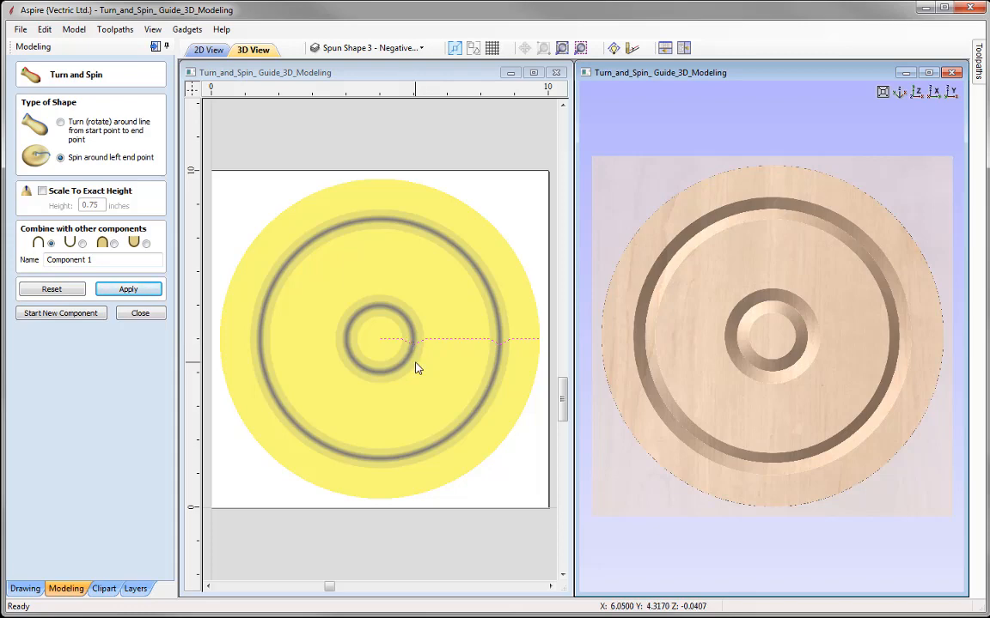
click(140, 314)
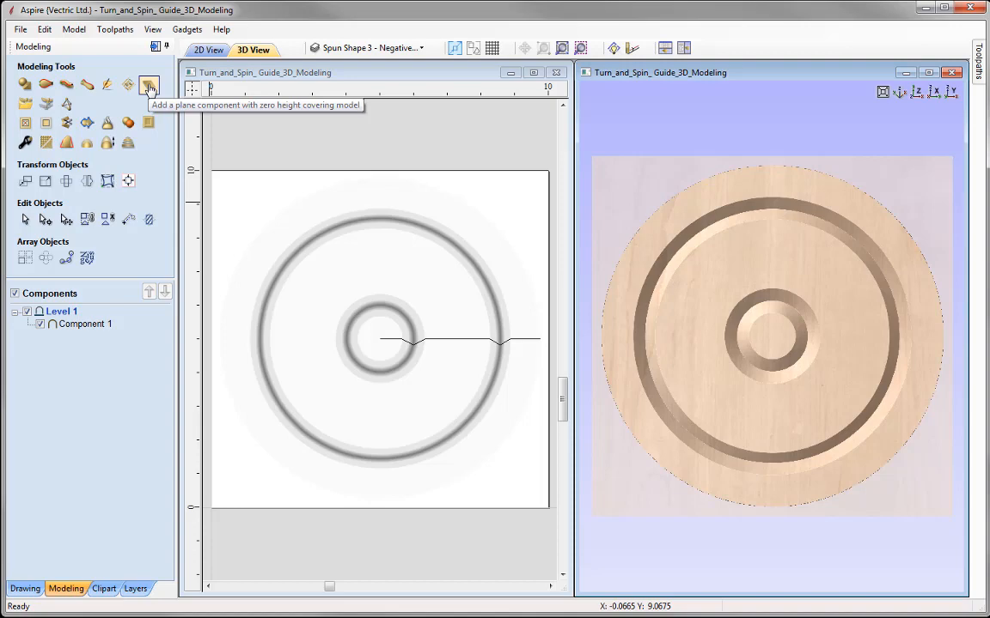
Add a zero-height plane component covering the model, and delete it together with the spun component
click(148, 86)
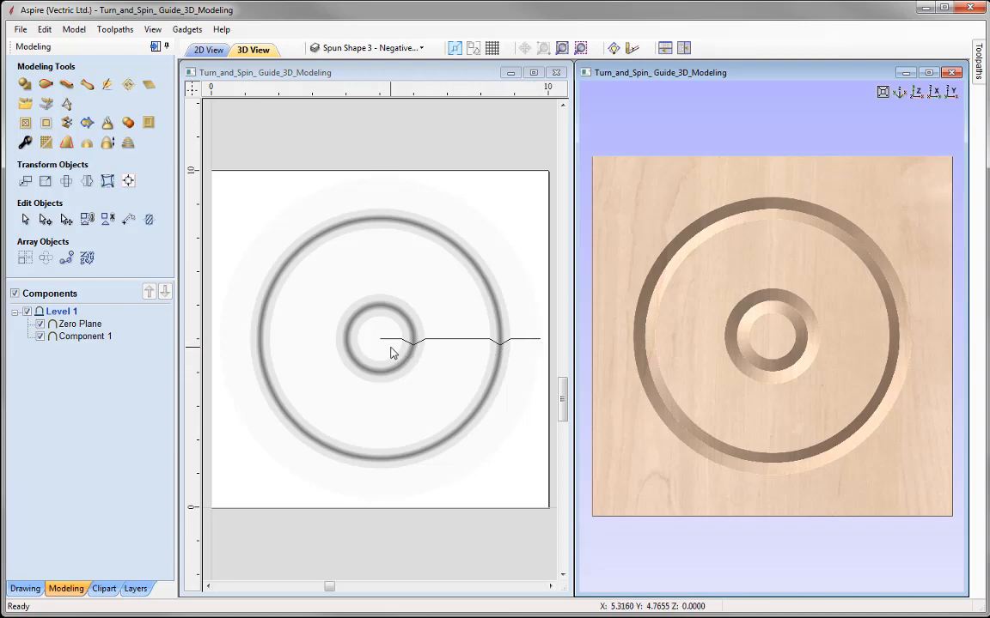
click(86, 326)
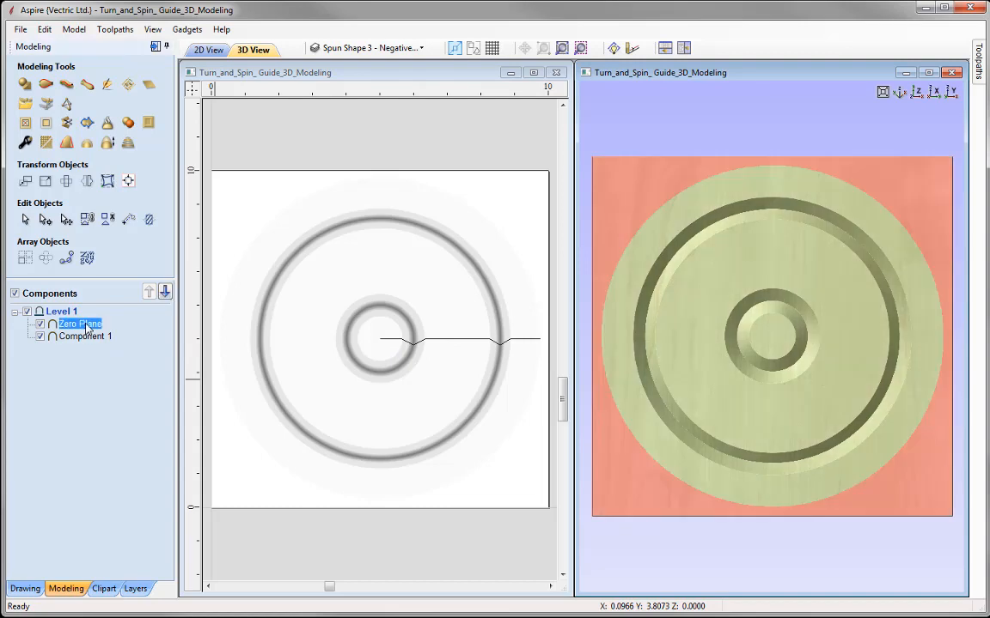
ctrl+click(87, 337)
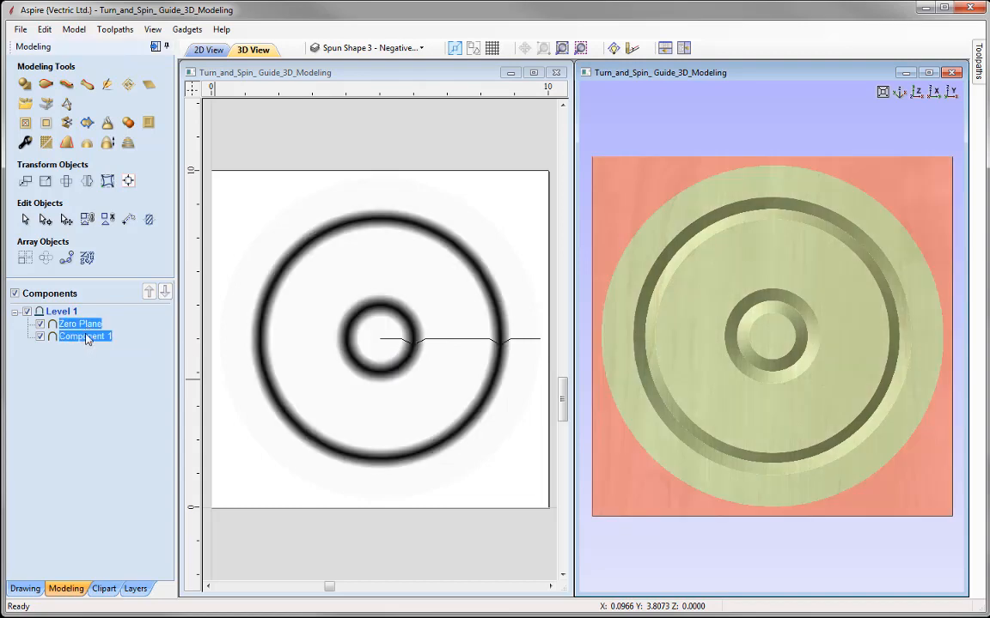
right_click(86, 339)
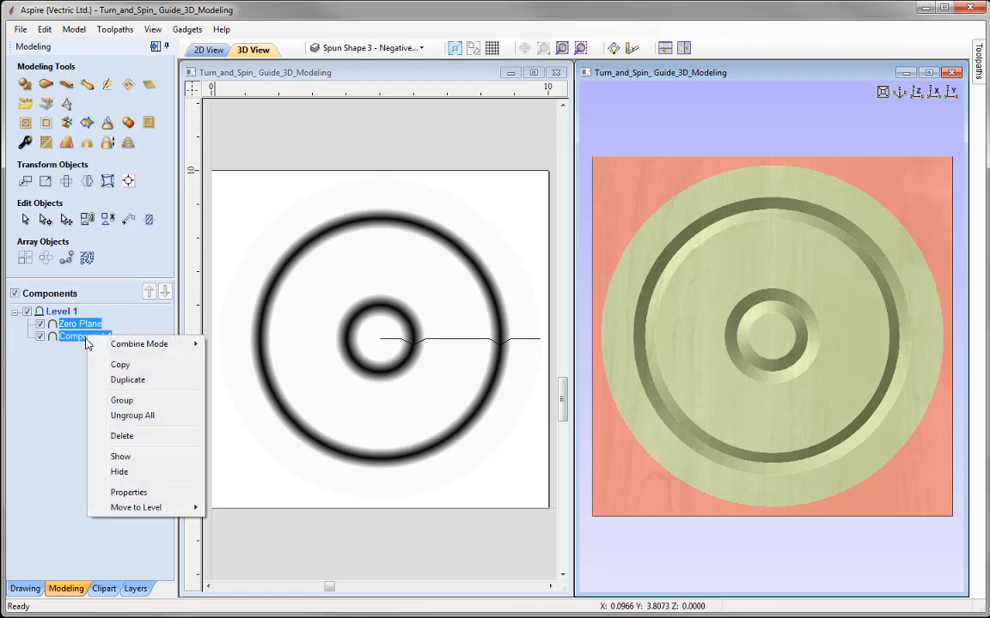
click(152, 438)
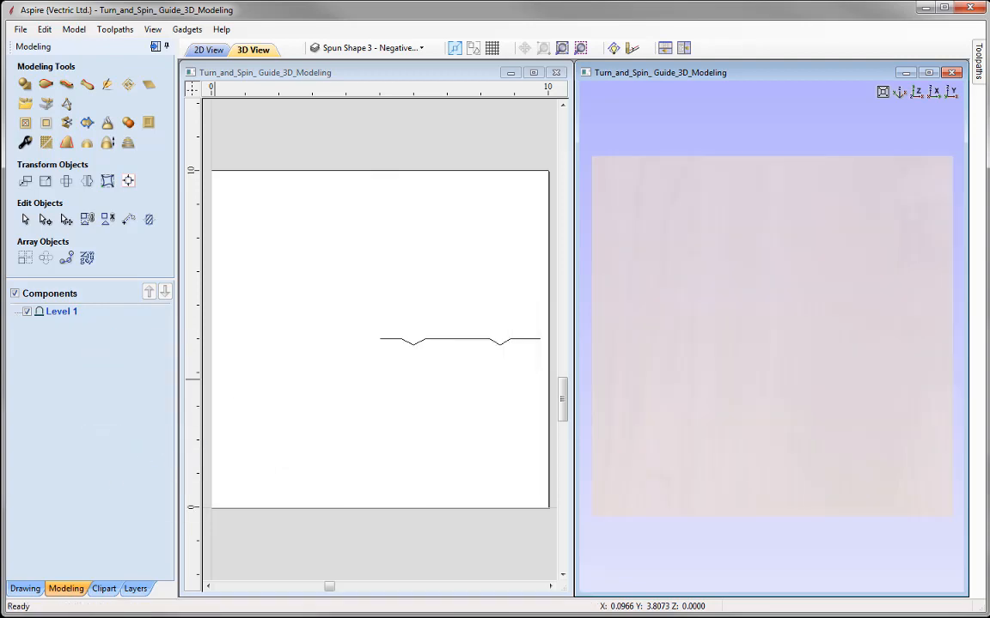
Move the negative profile vector straight up by exactly 0.5 inches from the job centre
key(F2)
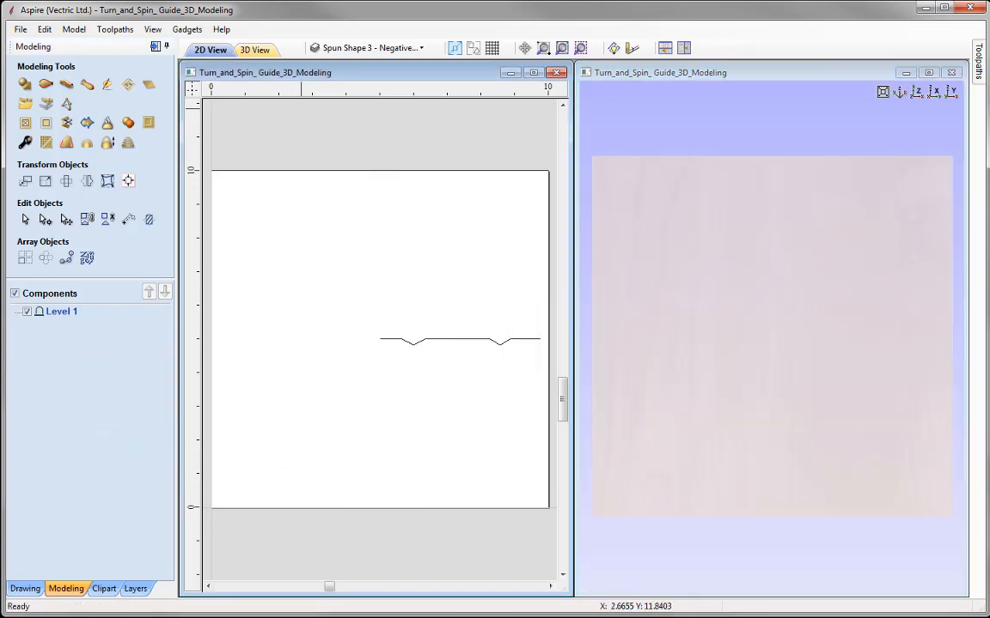
click(457, 340)
click(436, 341)
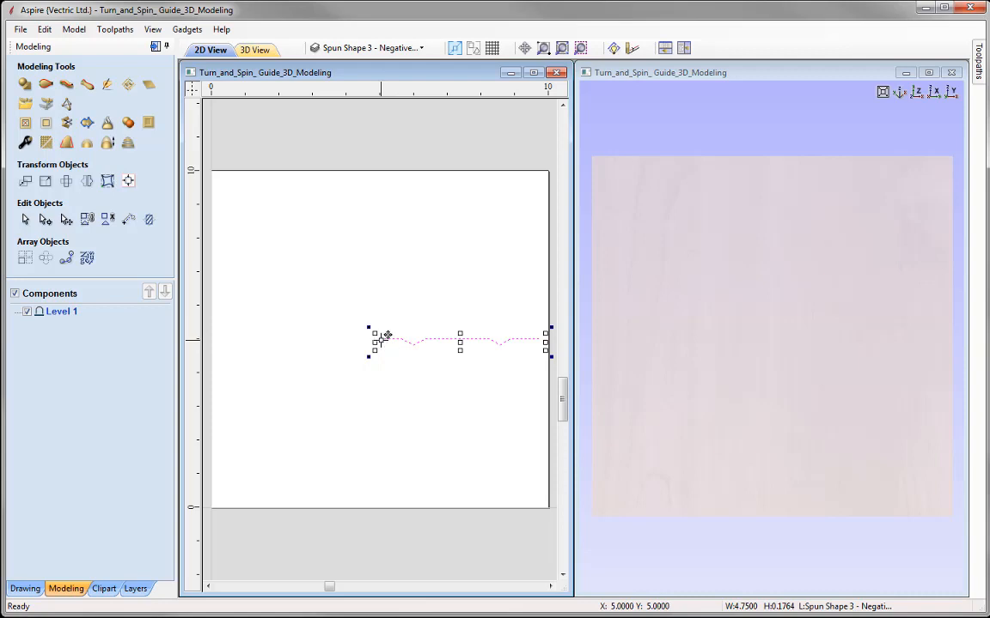
click(381, 340)
drag(381, 339, 381, 326)
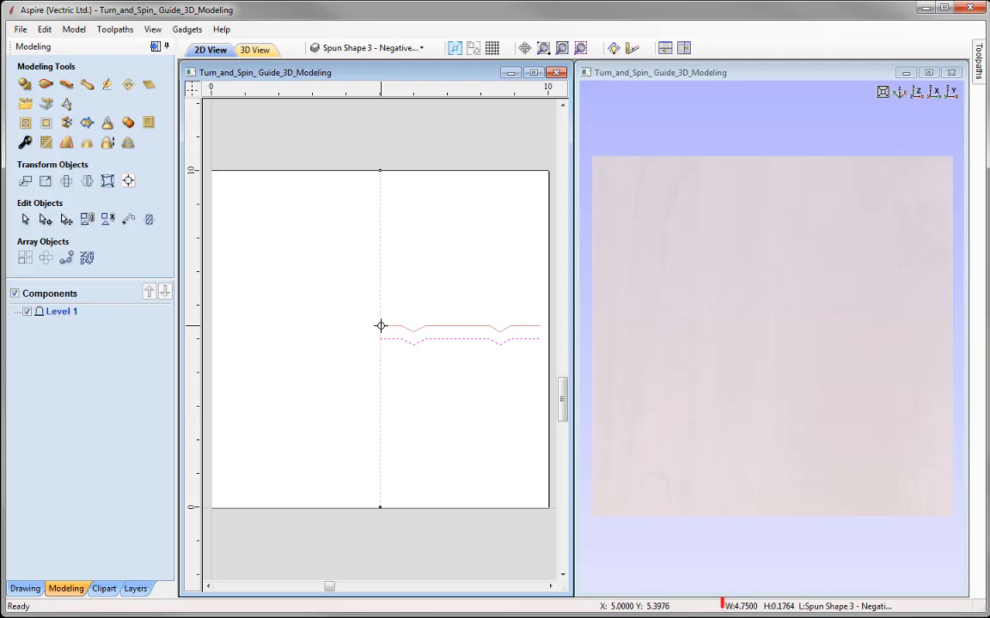
text(0.5)
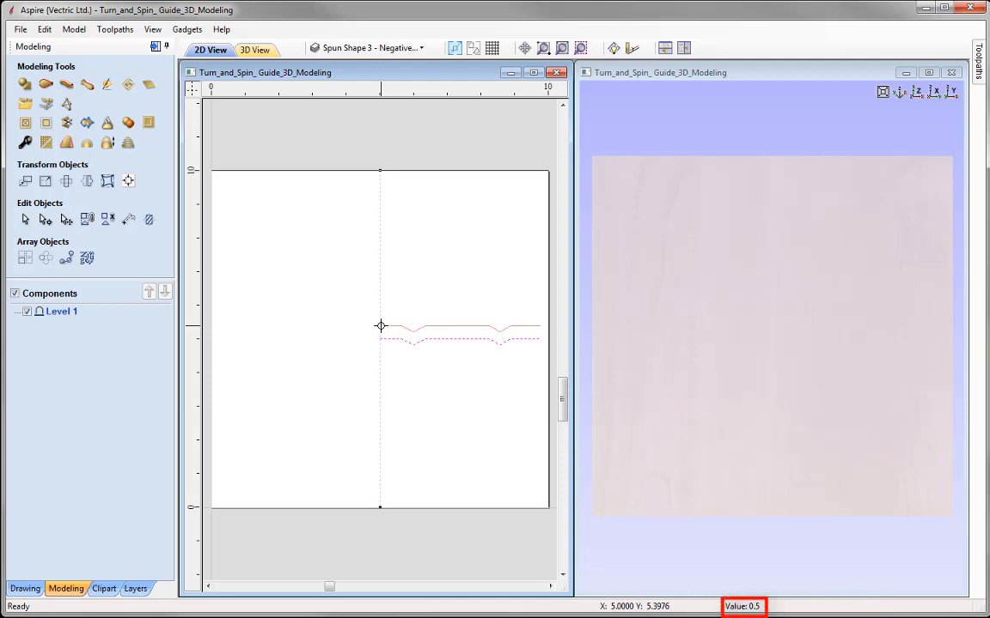
key(Return)
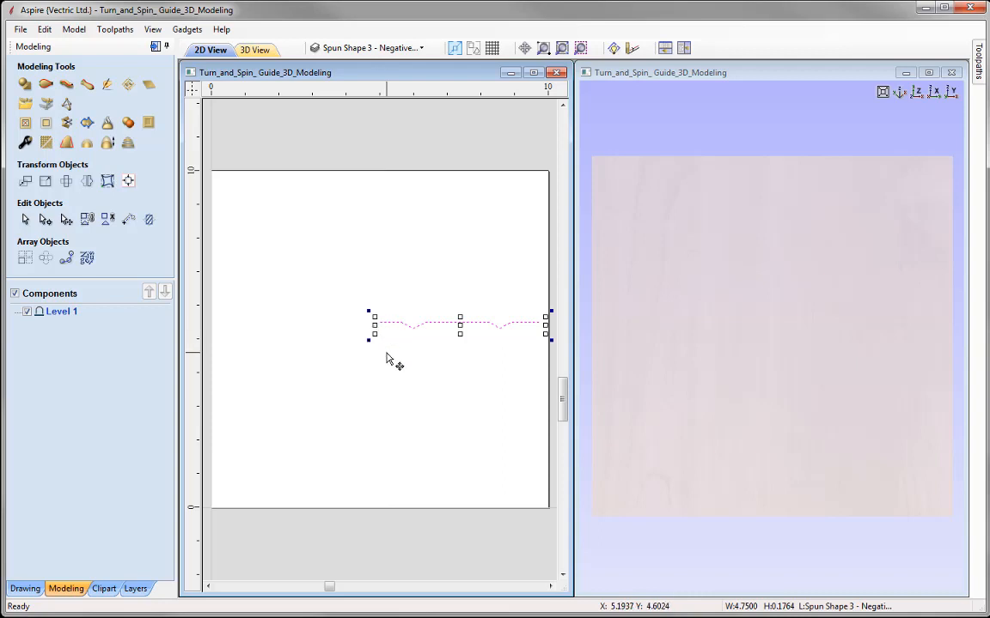
Draw a 0.5-inch vertical line from the raised profile's left end down to the job centre at X 5, Y 5
click(25, 588)
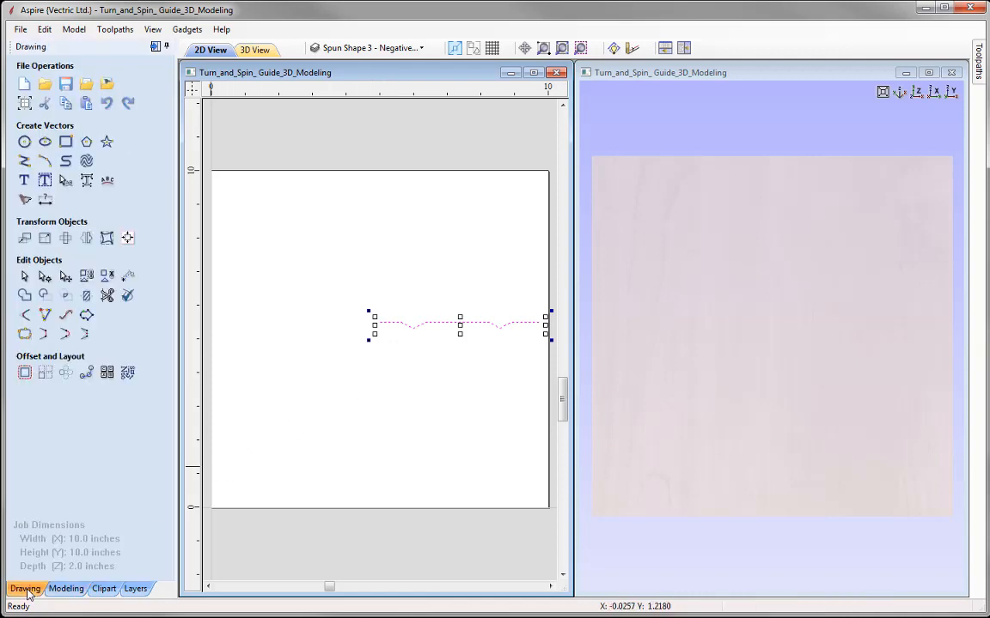
click(24, 161)
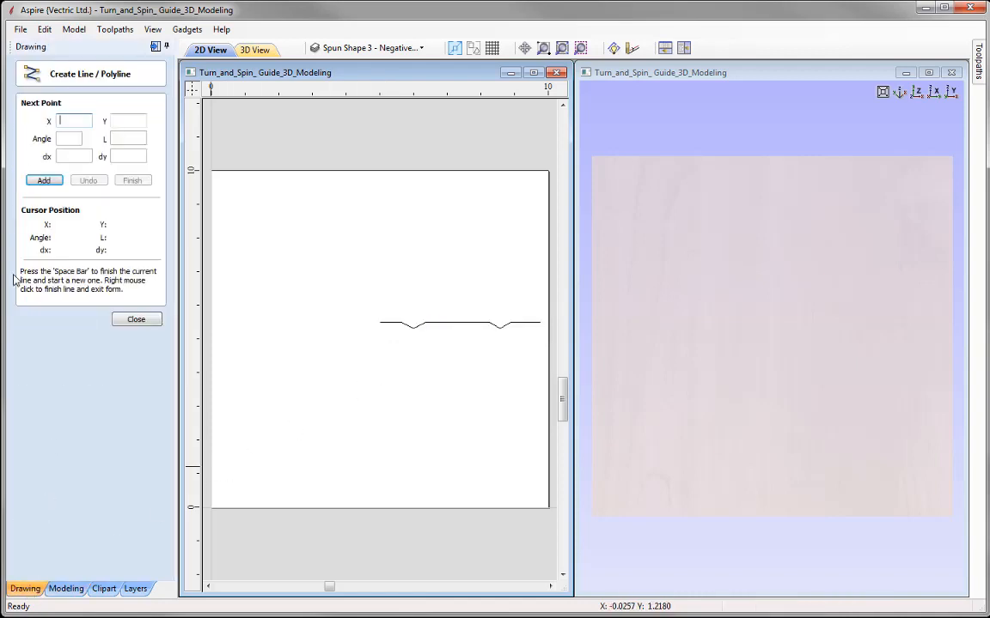
click(380, 322)
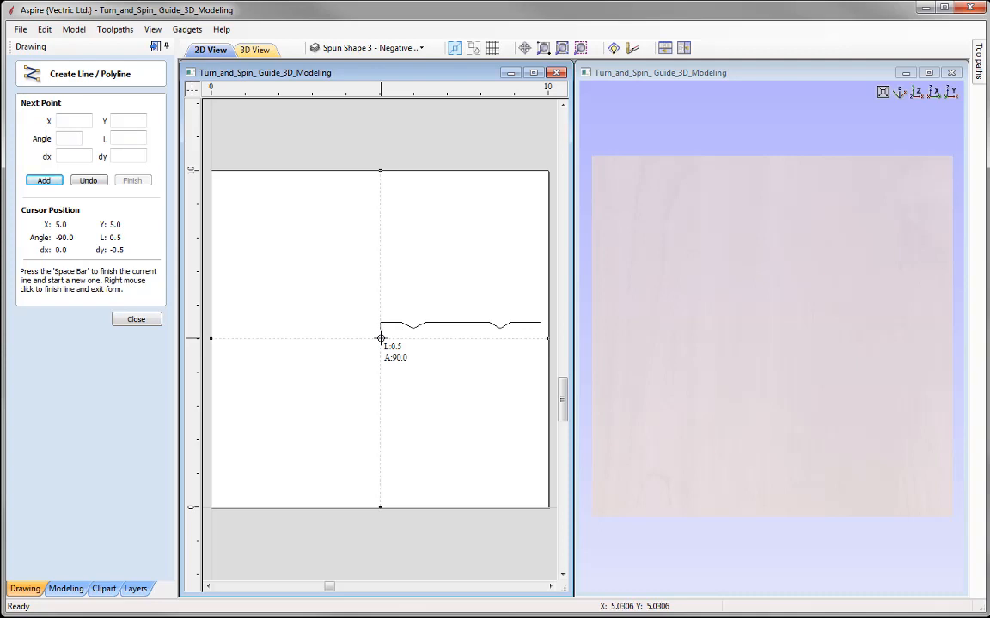
click(381, 338)
key(space)
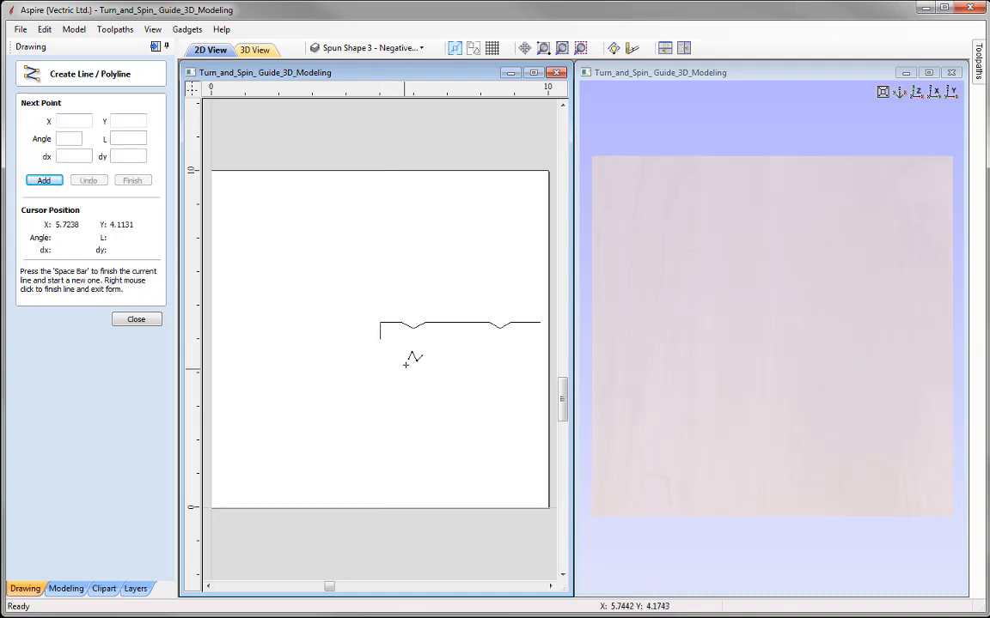
Draw a line about 0.5 inches long from the profile's right end down to the job's horizontal centre line
click(538, 324)
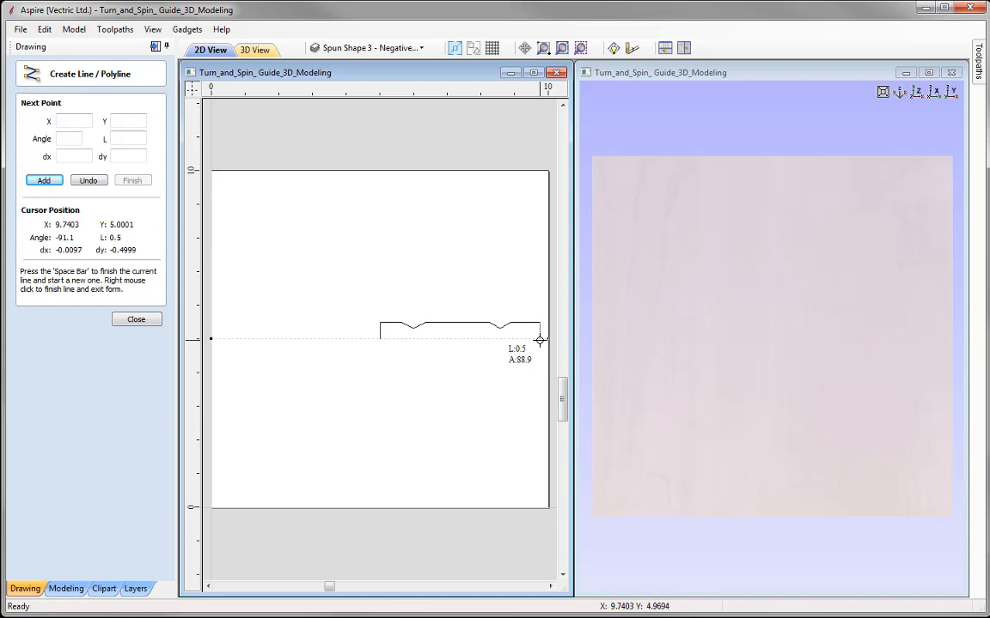
click(540, 340)
right_click(538, 339)
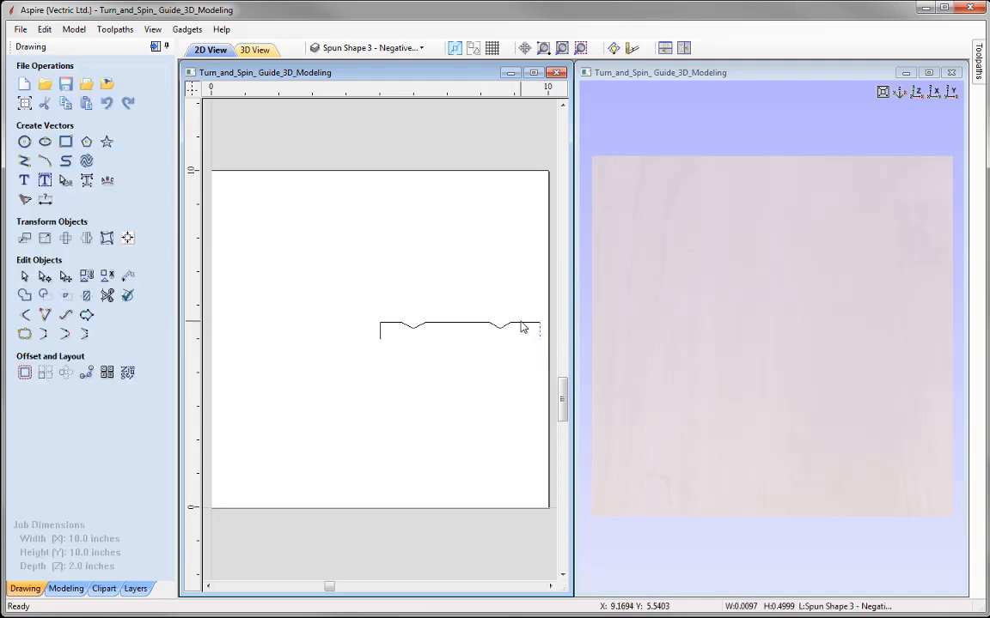
Join the profile and its two vertical end lines into one open vector with a 0.0004-inch tolerance
click(380, 332)
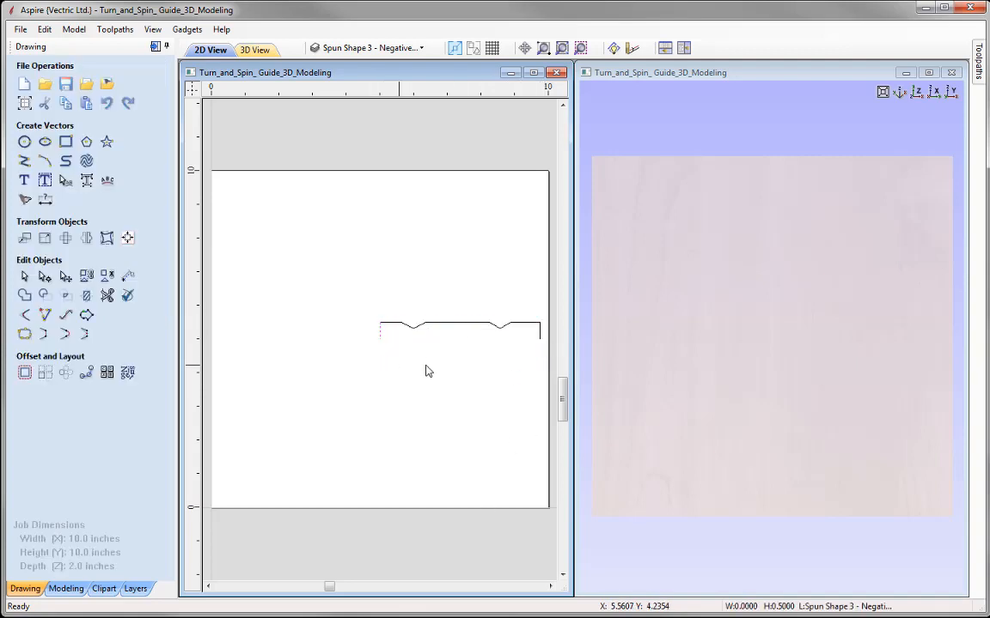
click(536, 334)
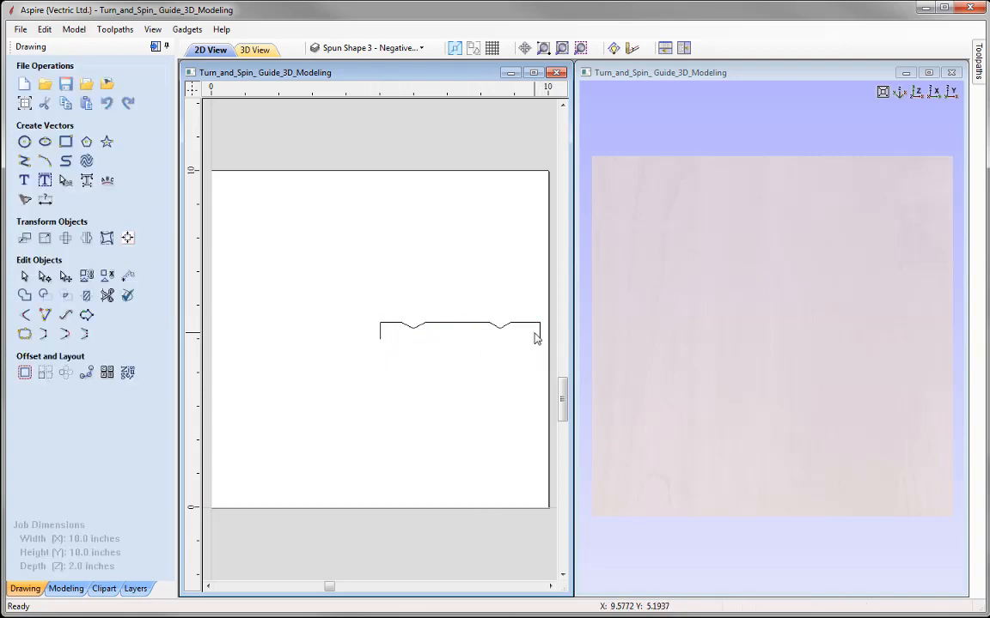
click(380, 335)
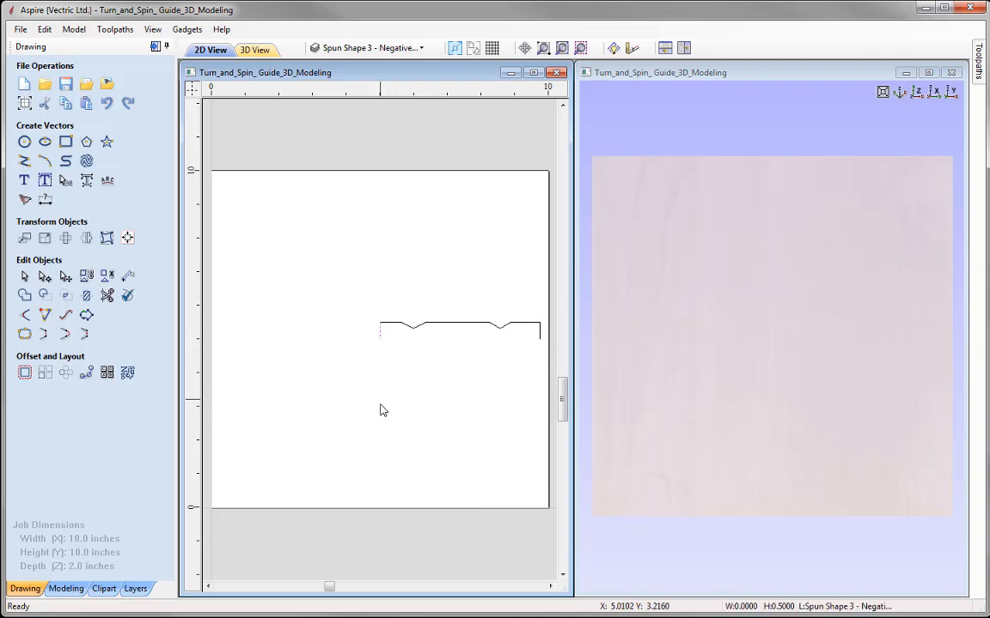
shift+click(405, 324)
shift+click(540, 330)
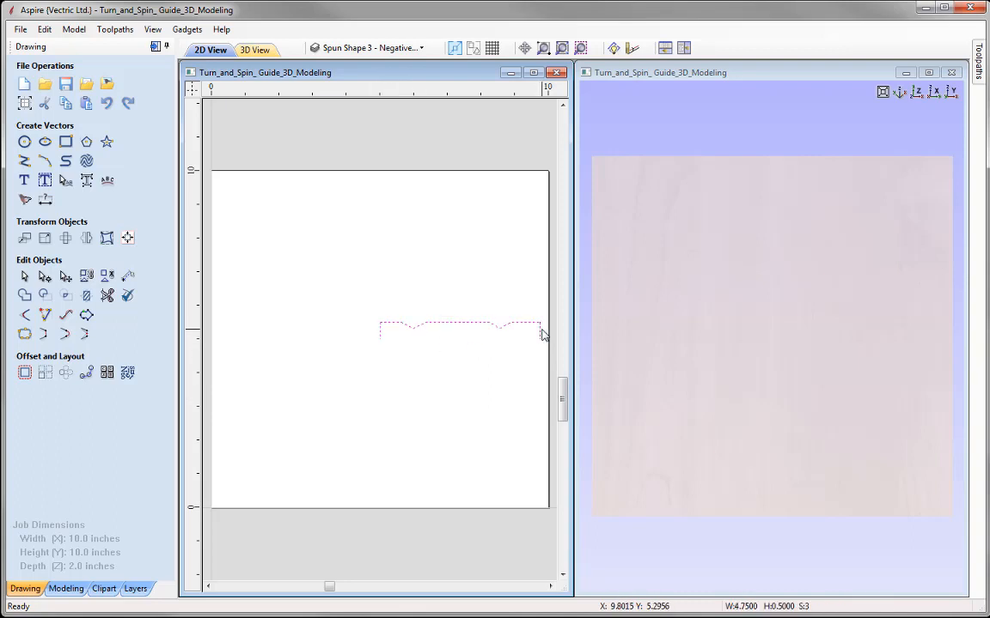
click(24, 334)
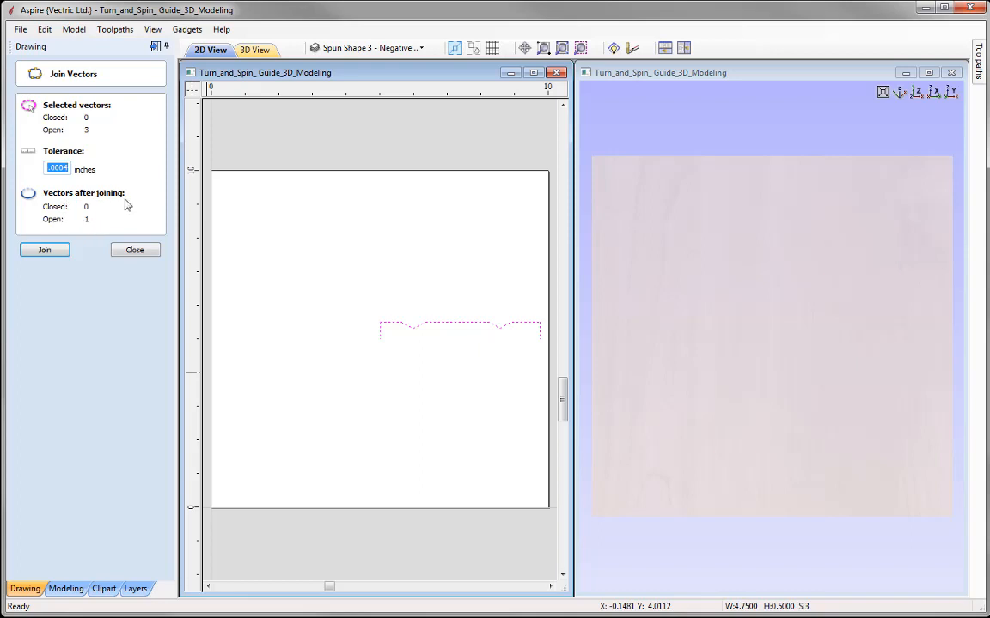
click(49, 254)
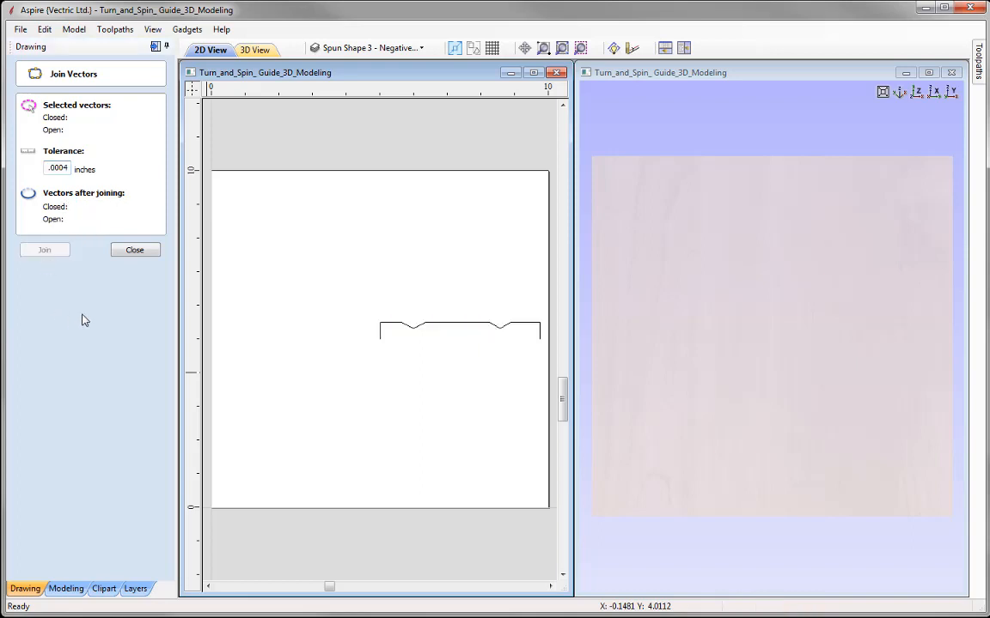
Spin the joined negative profile around its left end point without exact height scaling
click(434, 325)
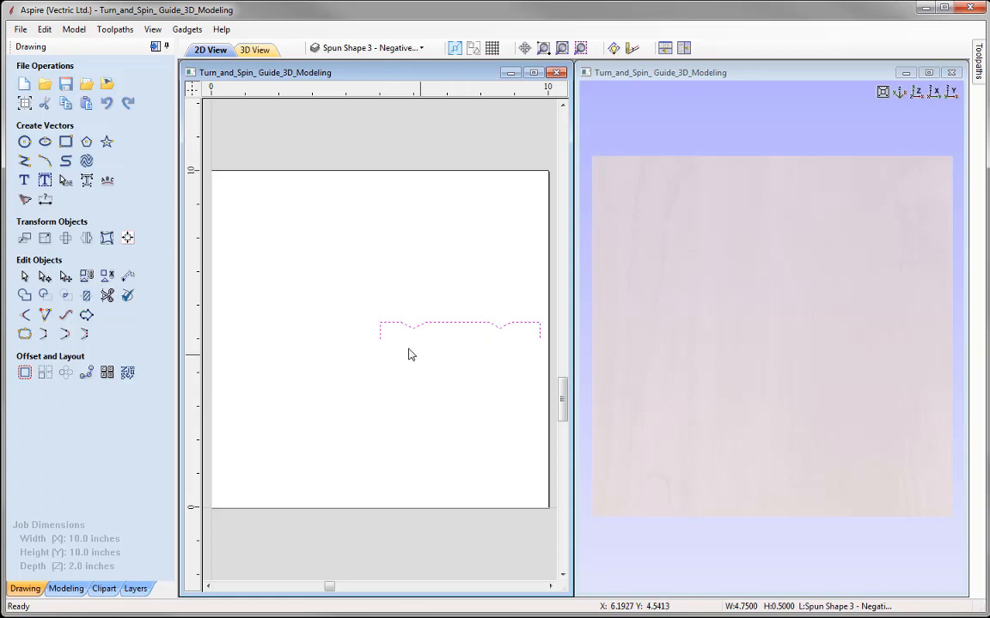
click(69, 587)
click(87, 85)
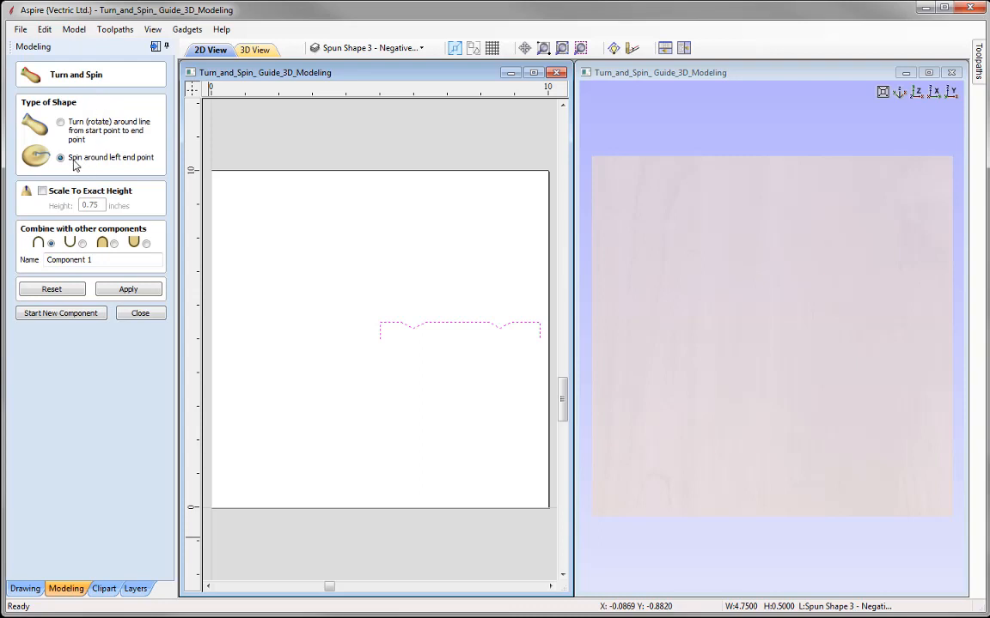
click(129, 290)
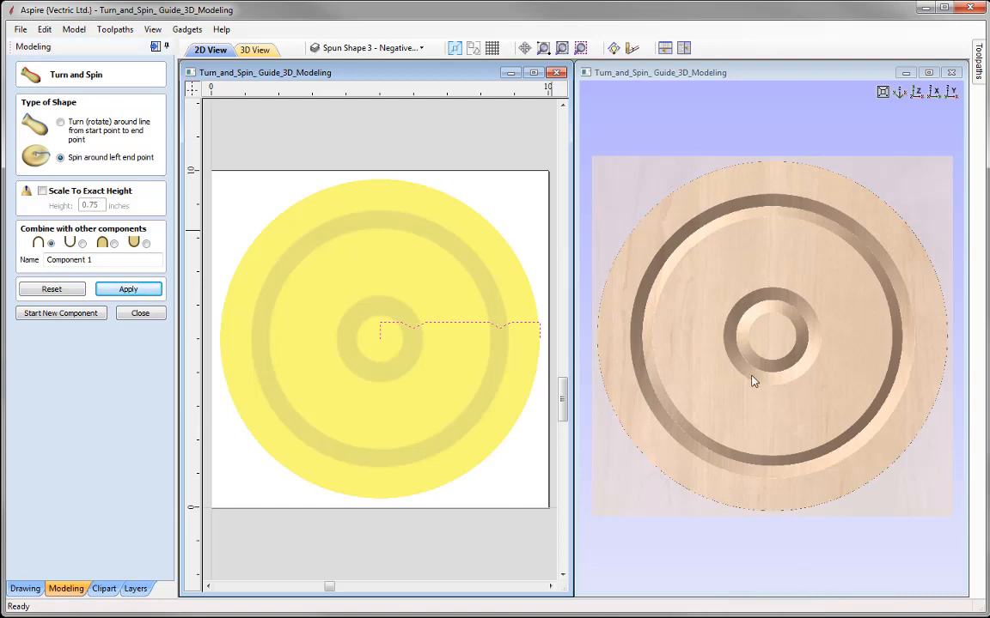
drag(769, 464, 779, 189)
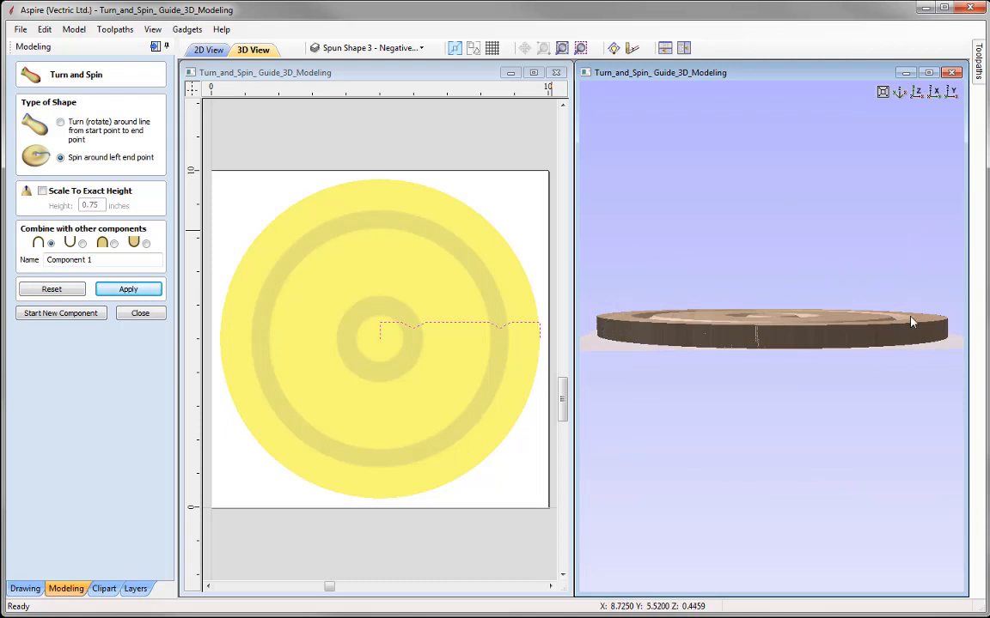
drag(916, 161, 946, 163)
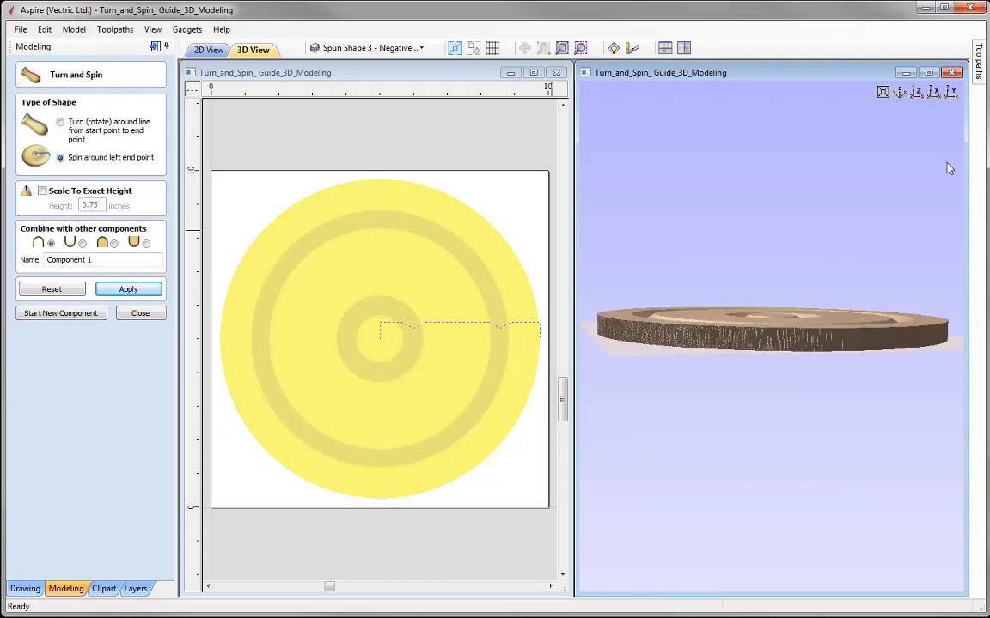
click(917, 93)
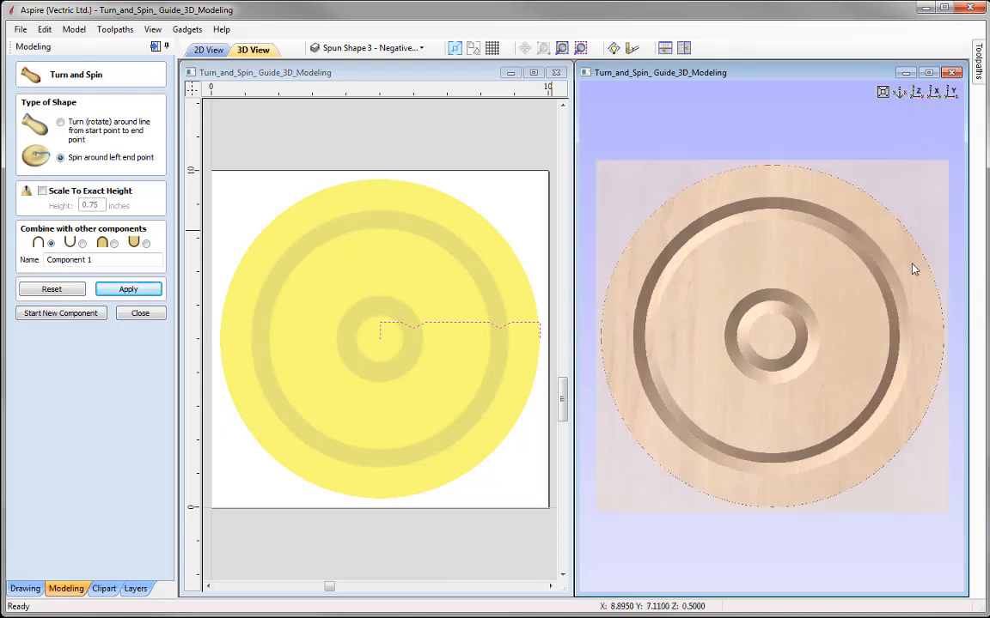